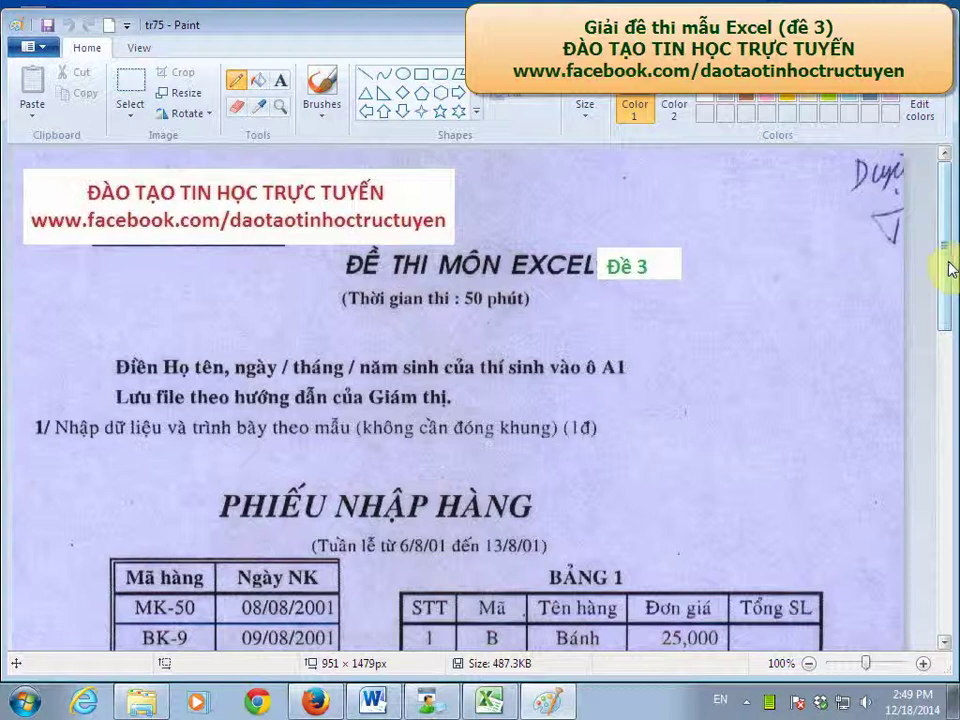
Step: Circle the '50 phút' time limit on the exam sheet in yellow
{"action": "scroll", "coordinate": [950, 270], "scroll_direction": "down", "scroll_amount": 1}
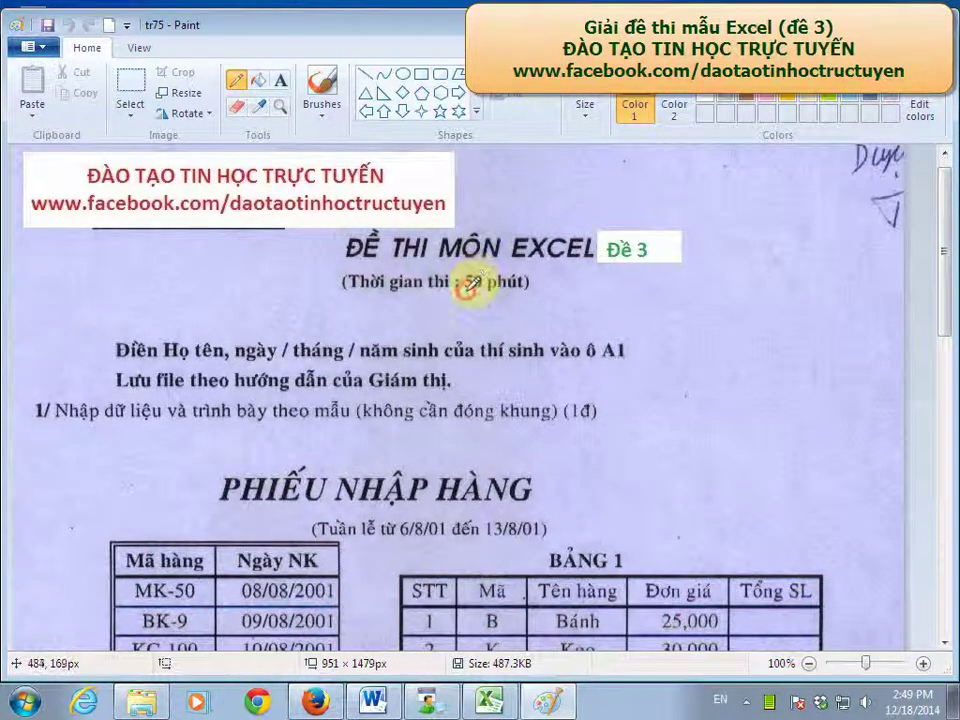
{"action": "left_click_drag", "start_coordinate": [465, 284], "coordinate": [462, 285]}
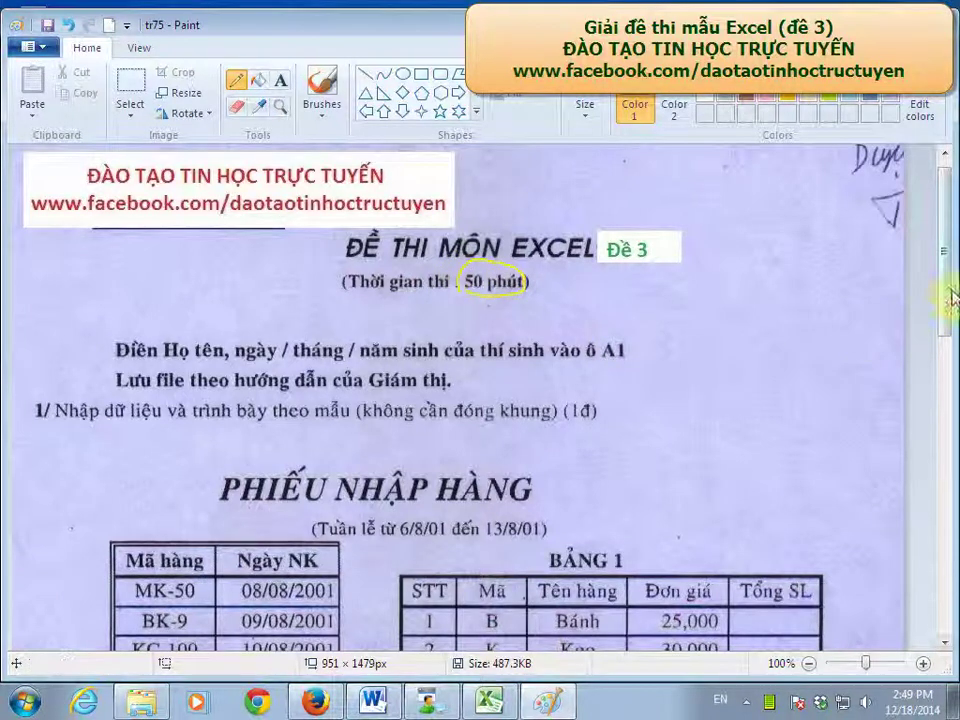
{"action": "mouse_move", "coordinate": [940, 272]}
{"action": "left_mouse_down"}
{"action": "mouse_move", "coordinate": [940, 368]}
{"action": "mouse_move", "coordinate": [952, 349]}
{"action": "left_mouse_up"}
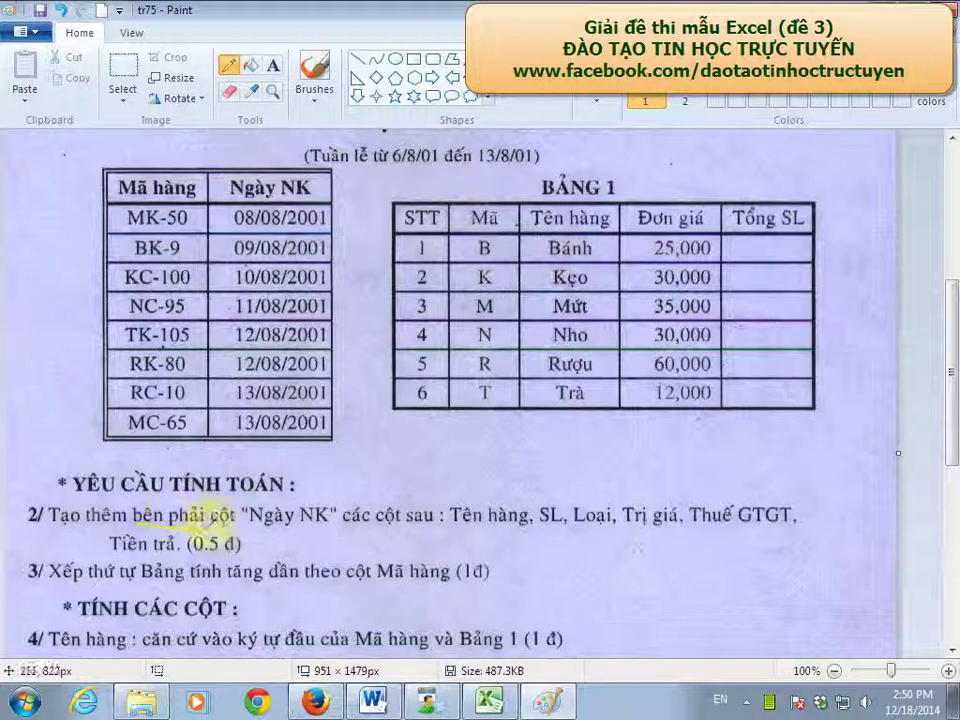
Step: Underline 'Tạo thêm bên phải cột' and the columns Tên hàng, SL, Trị giá, Thuế GTGT, Tiền trả
{"action": "left_click_drag", "start_coordinate": [145, 520], "coordinate": [228, 514]}
{"action": "left_click_drag", "start_coordinate": [52, 529], "coordinate": [96, 530]}
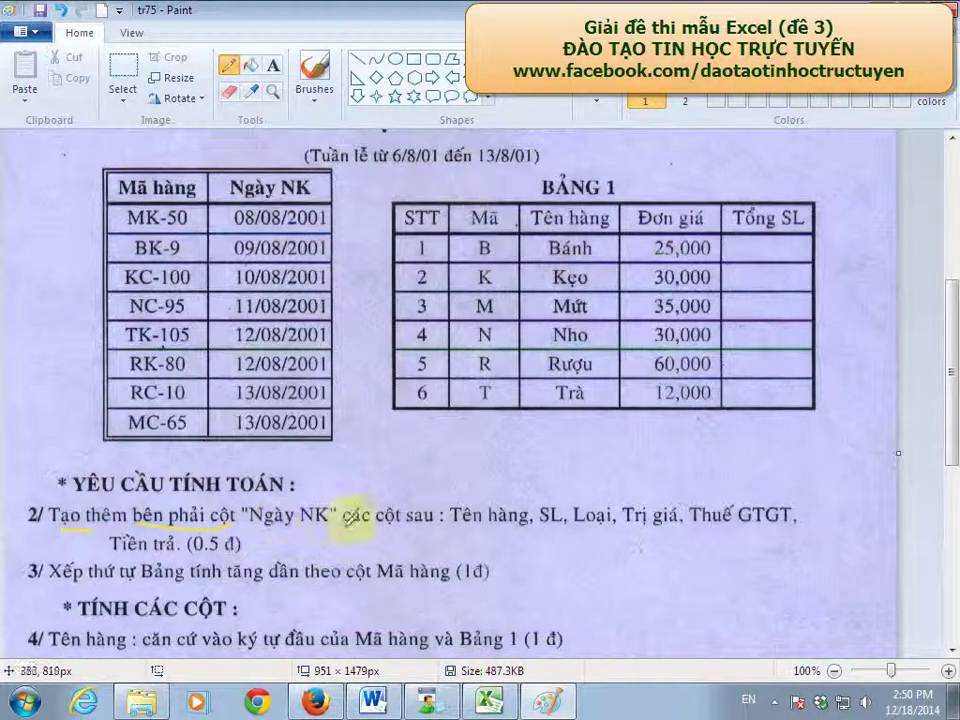
{"action": "left_click_drag", "start_coordinate": [450, 529], "coordinate": [678, 524]}
{"action": "left_click_drag", "start_coordinate": [738, 524], "coordinate": [776, 522]}
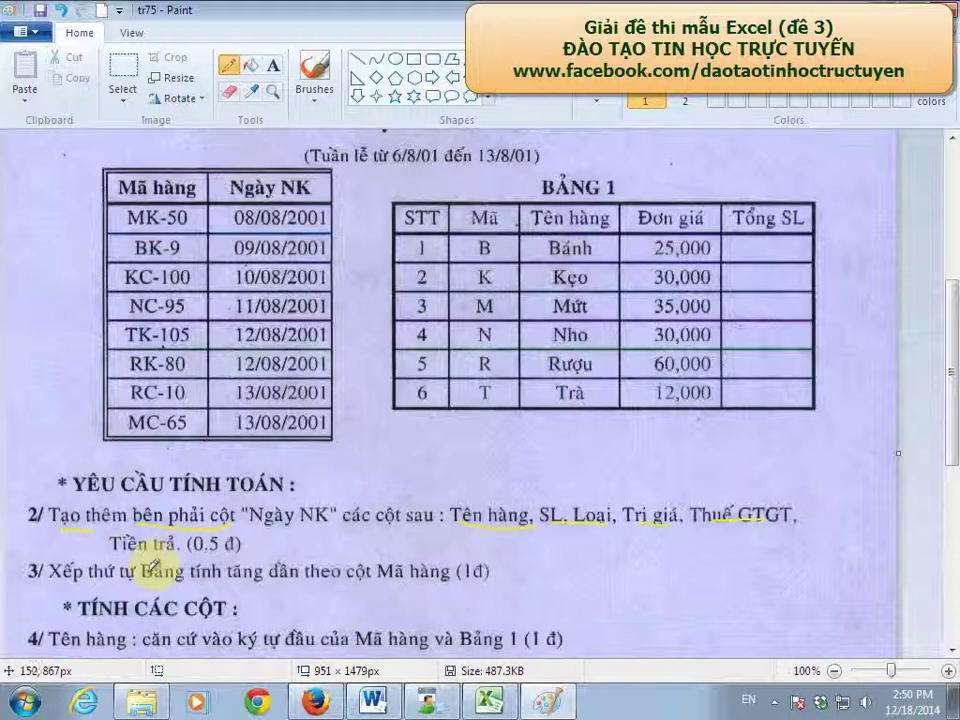
{"action": "left_click_drag", "start_coordinate": [110, 552], "coordinate": [176, 552]}
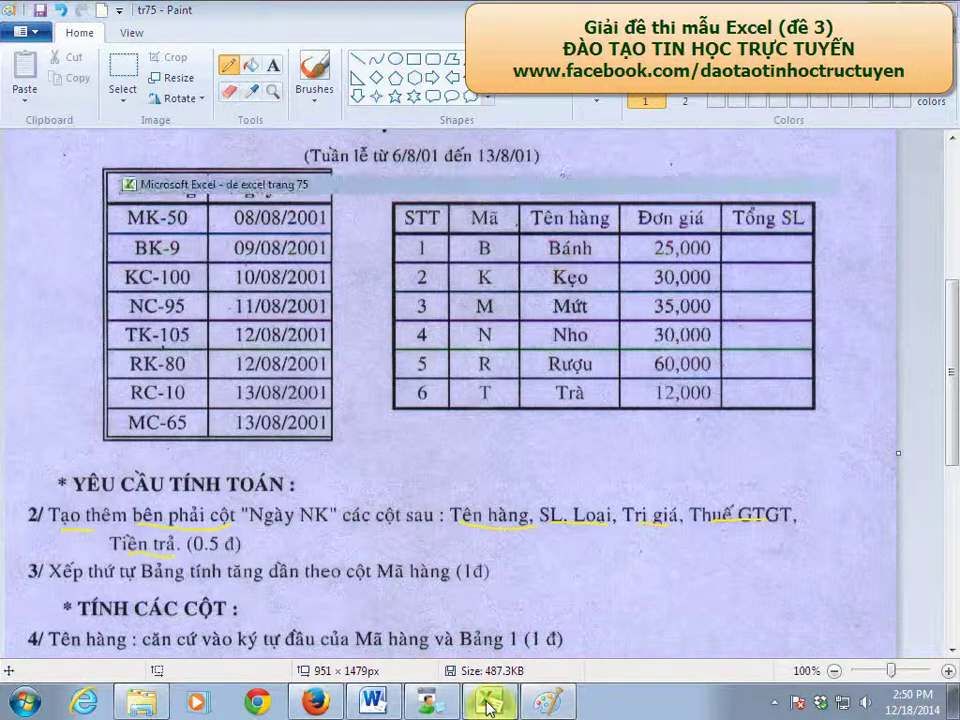
{"action": "left_click", "coordinate": [487, 703]}
Step: Insert three blank columns, then two more, before column C, and select cell C3
{"action": "left_click", "coordinate": [191, 198]}
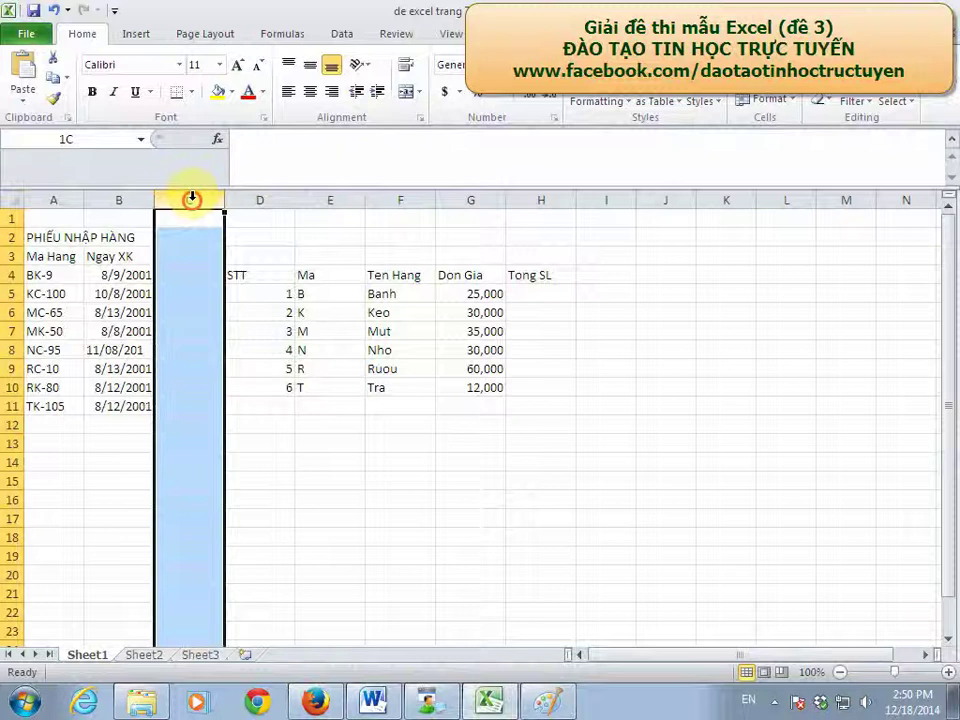
{"action": "left_click_drag", "start_coordinate": [191, 198], "coordinate": [310, 200]}
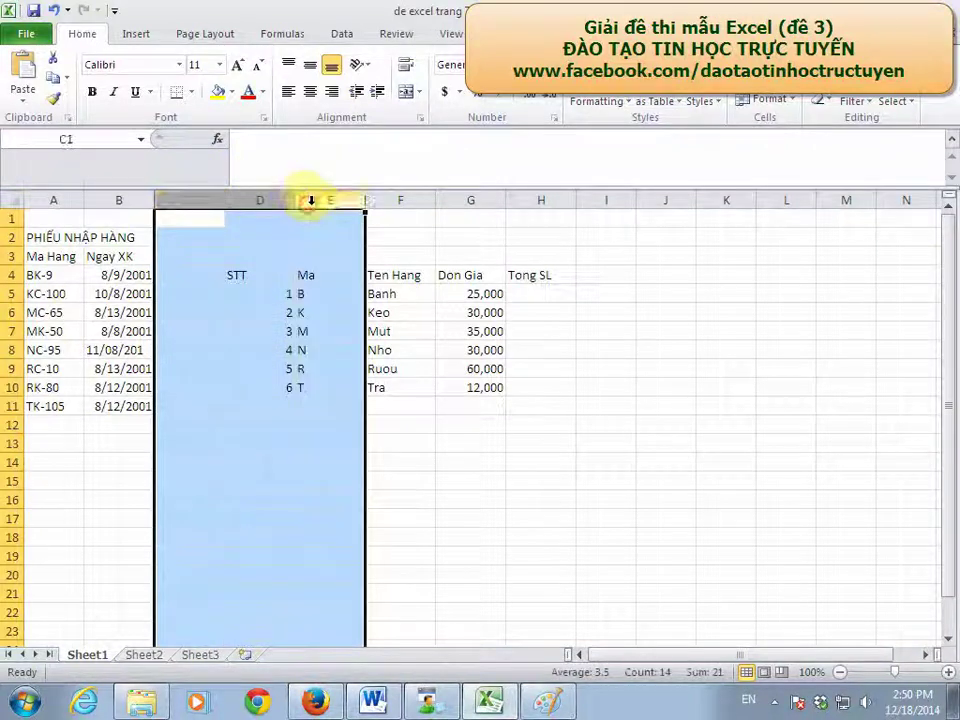
{"action": "right_click", "coordinate": [310, 200]}
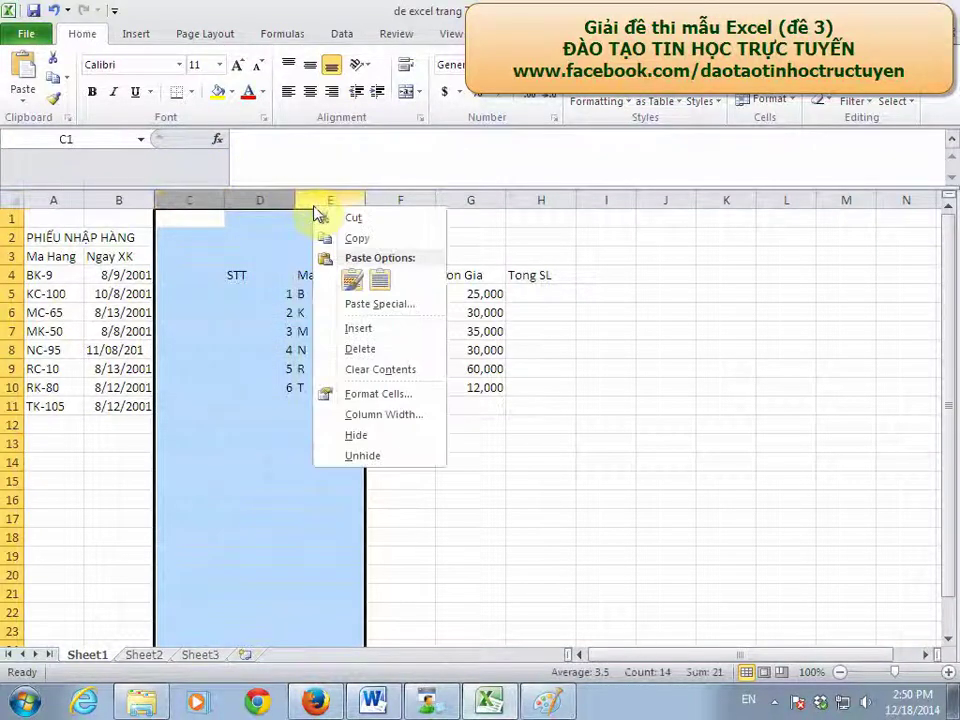
{"action": "left_click", "coordinate": [391, 328]}
{"action": "left_click_drag", "start_coordinate": [191, 198], "coordinate": [268, 198]}
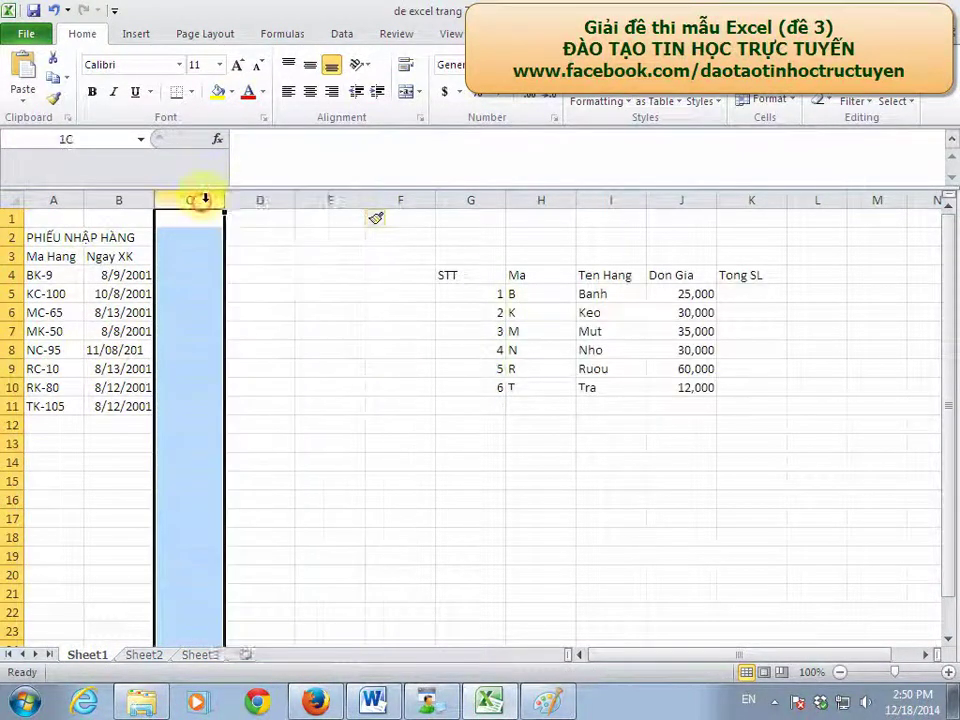
{"action": "right_click", "coordinate": [268, 198]}
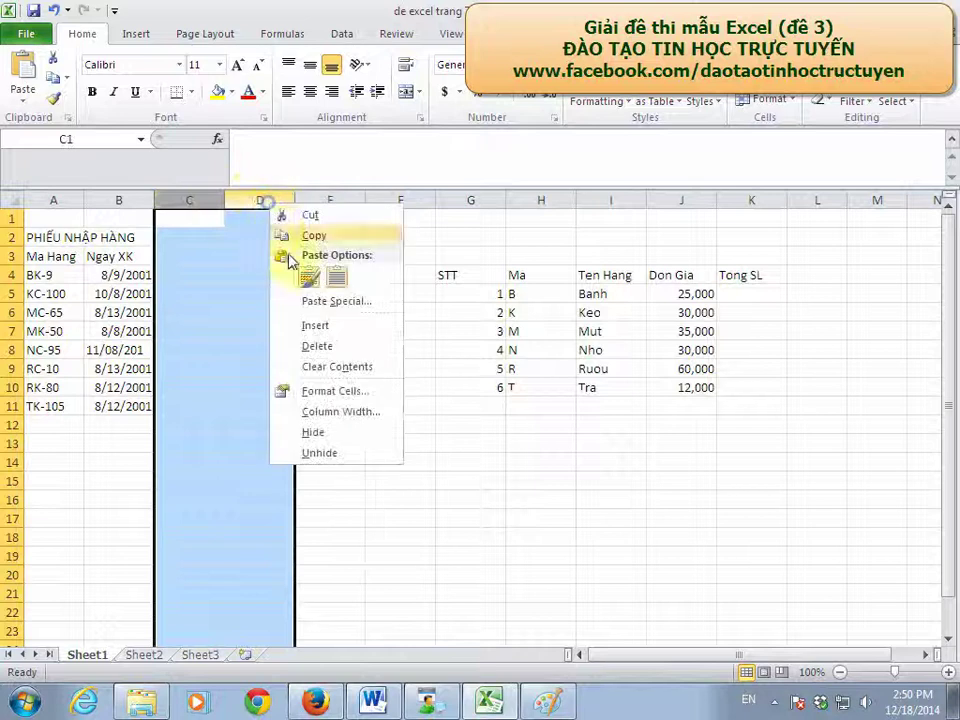
{"action": "left_click", "coordinate": [340, 326]}
{"action": "left_click", "coordinate": [197, 256]}
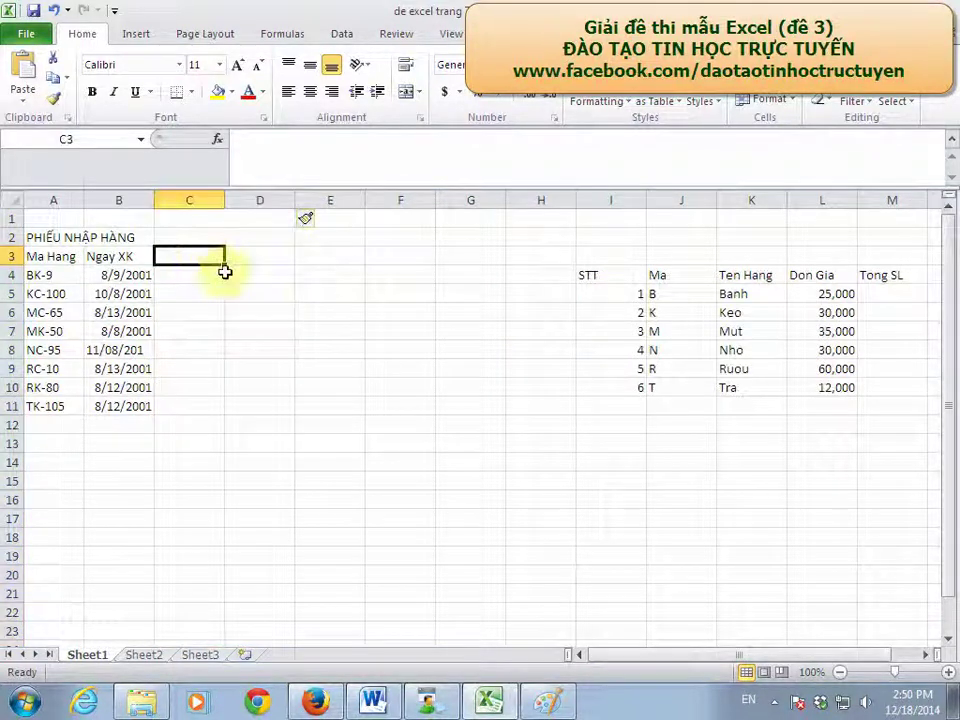
Step: Enter the headers tên hàng, SL and loại in C3:E3
{"action": "type", "text": "t"}
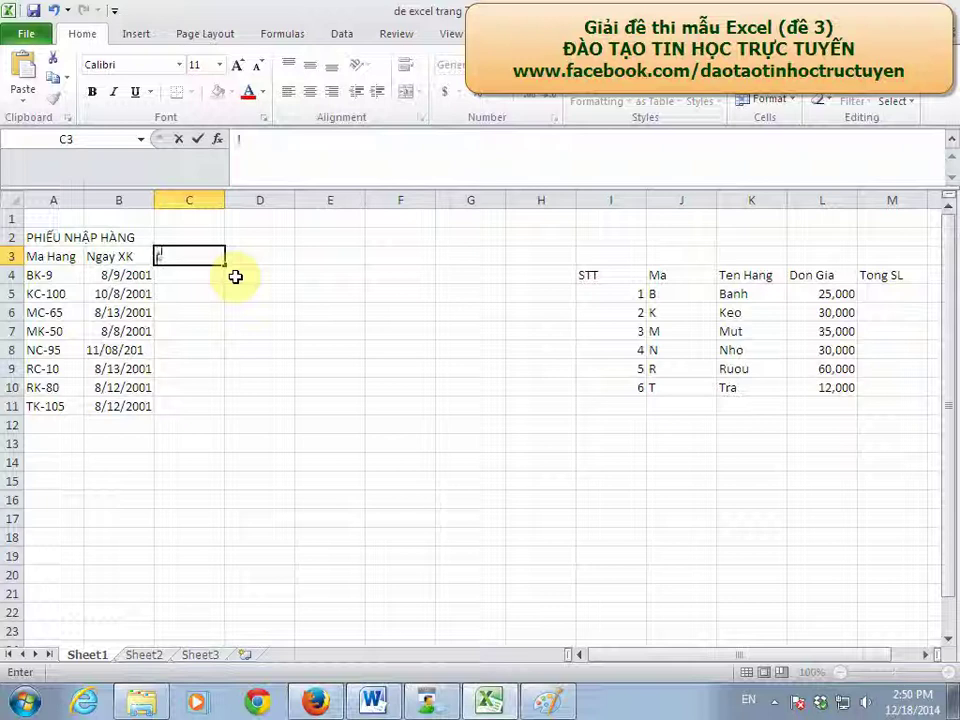
{"action": "type", "text": "E ha"}
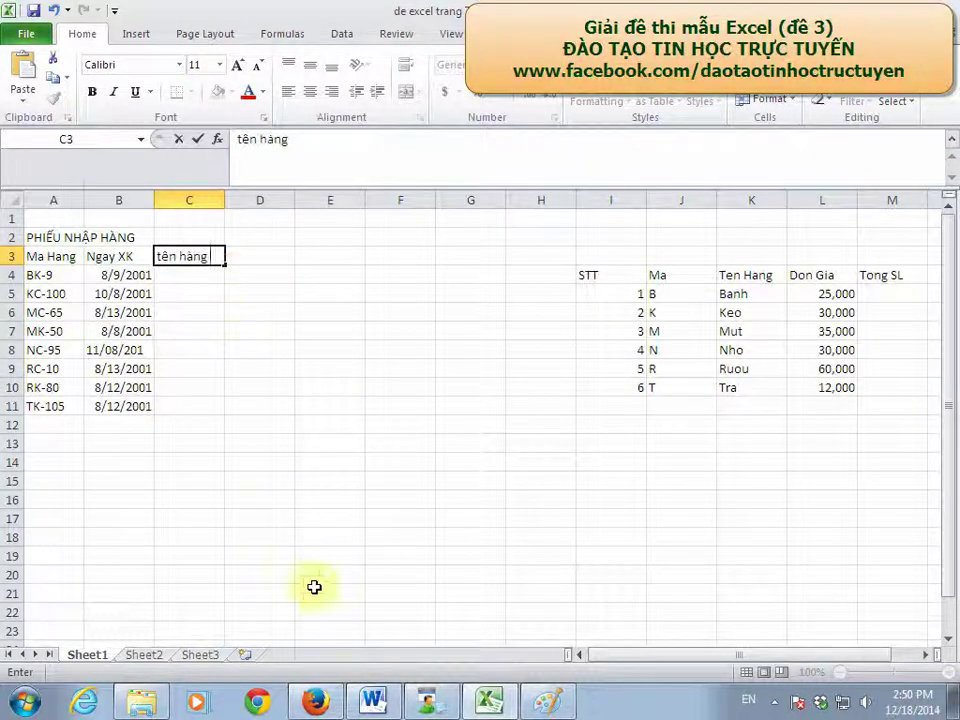
{"action": "left_click", "coordinate": [552, 703]}
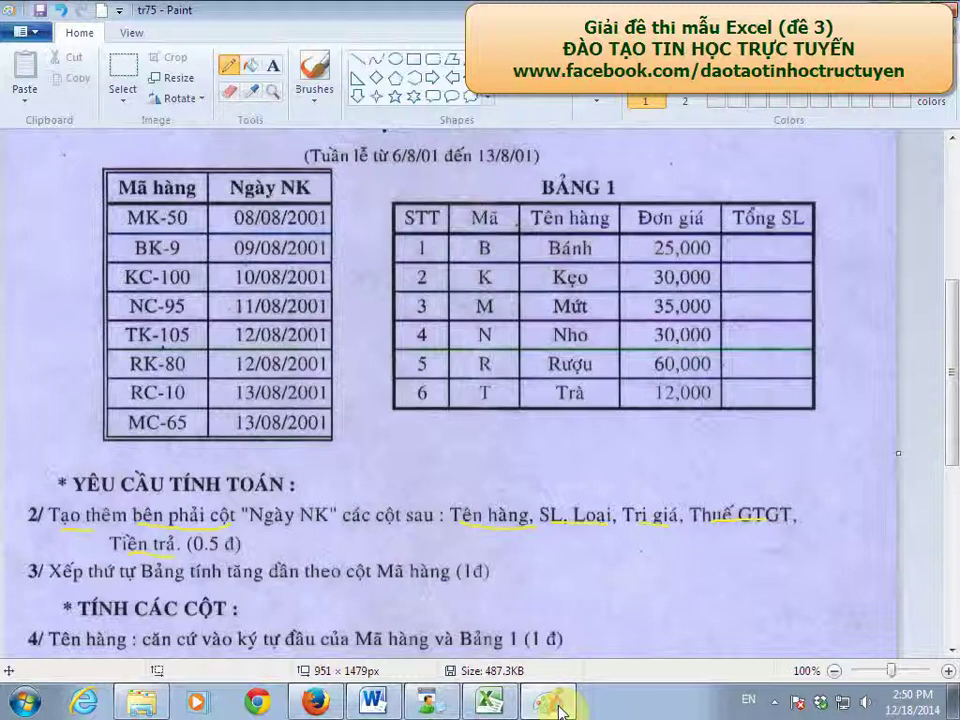
{"action": "left_click", "coordinate": [558, 709]}
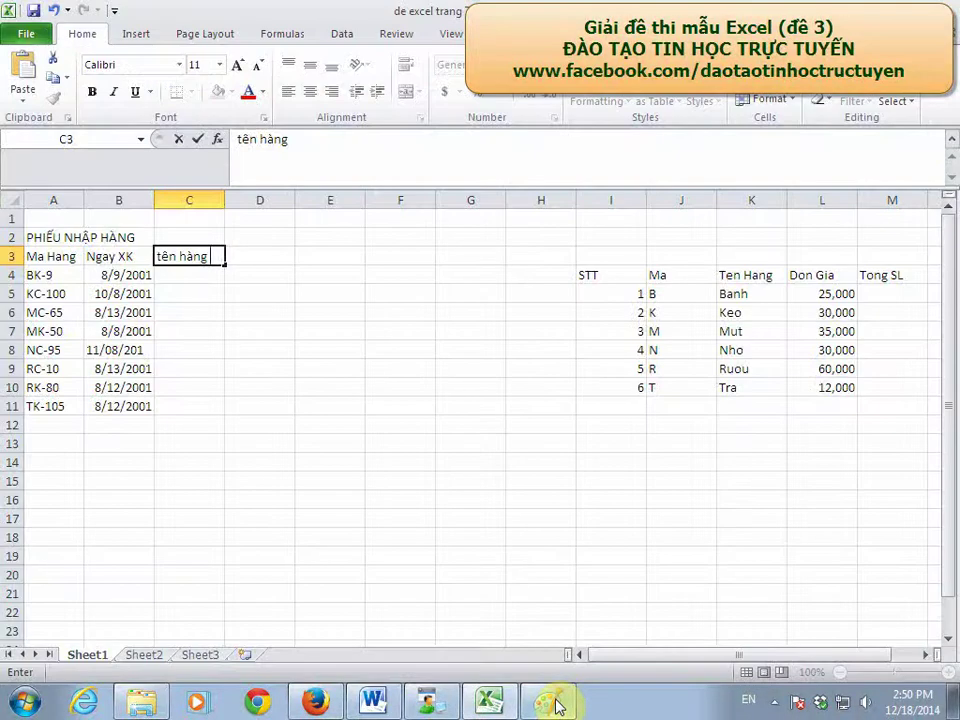
{"action": "key", "text": "Tab"}
{"action": "type", "text": "S"}
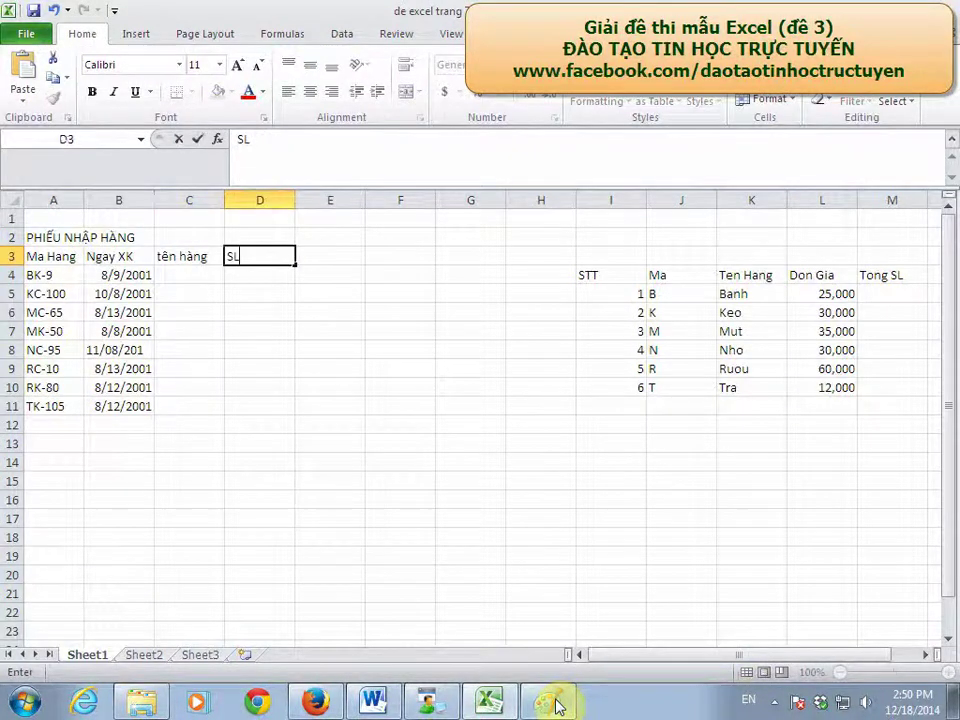
{"action": "key", "text": "Tab"}
{"action": "left_click", "coordinate": [558, 707]}
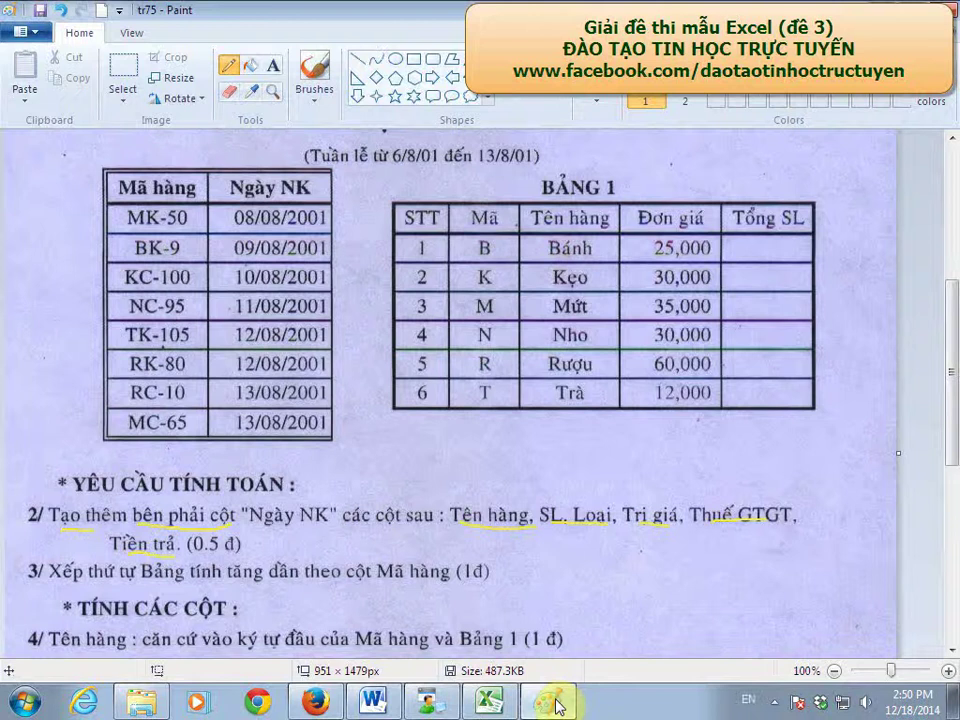
{"action": "left_click", "coordinate": [558, 707]}
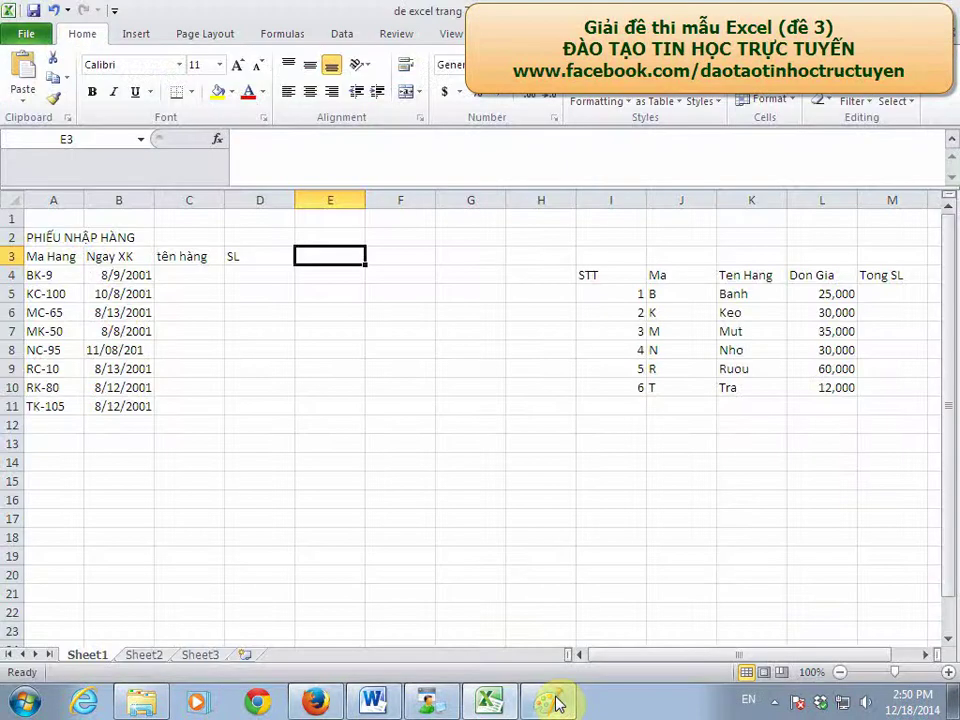
{"action": "type", "text": "loai"}
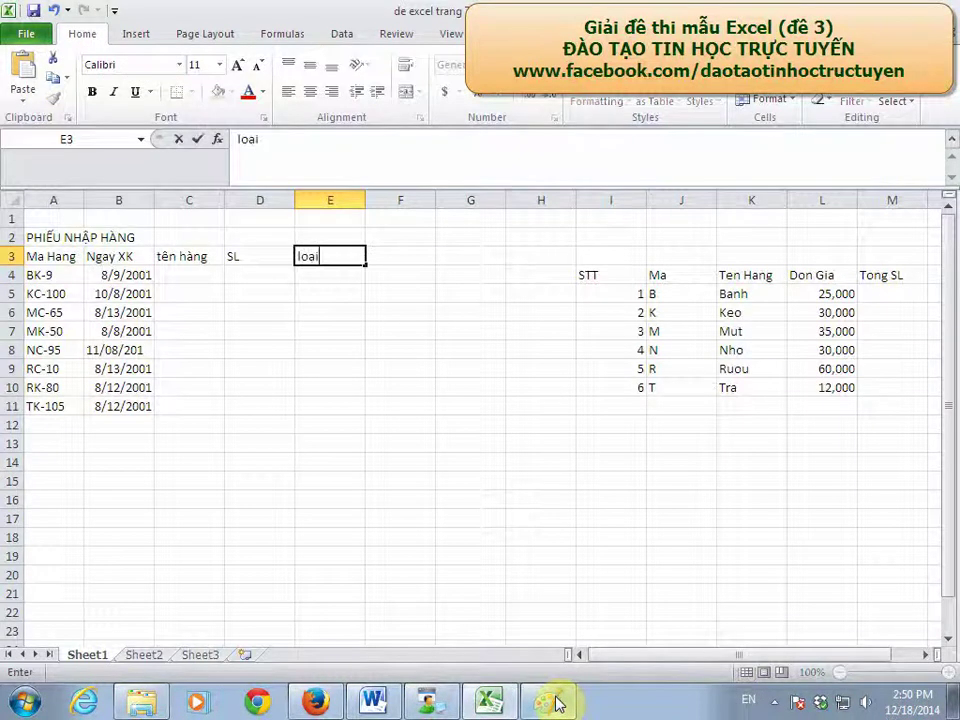
{"action": "key", "text": "Tab"}
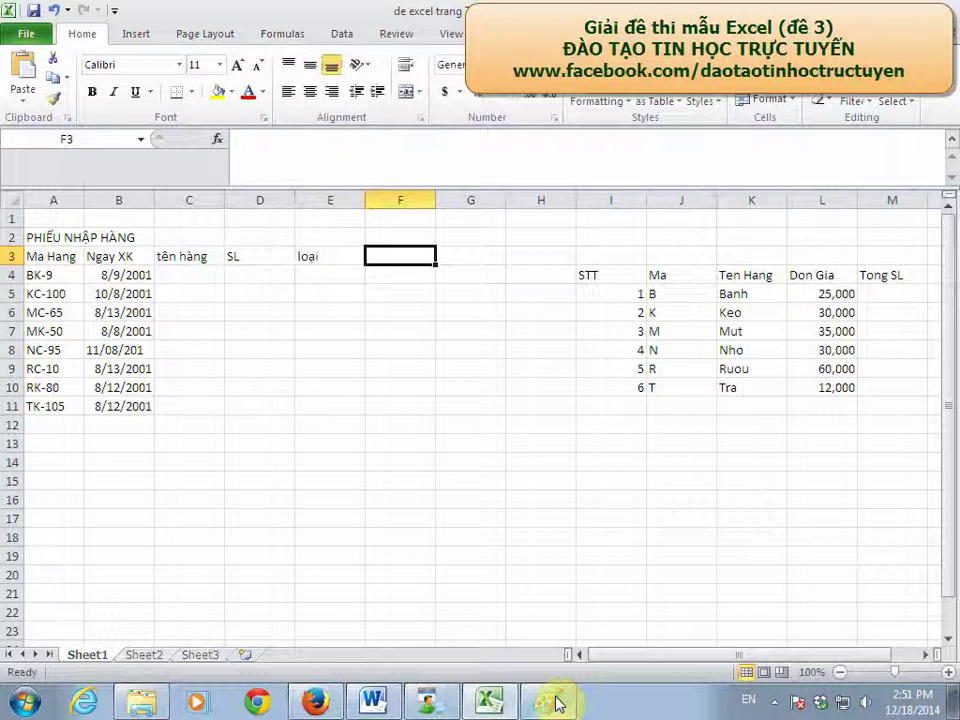
Step: Enter the headers trị giá, thuế GTGT and tiền trả in F3:H3
{"action": "type", "text": "trị gi"}
{"action": "type", "text": "s"}
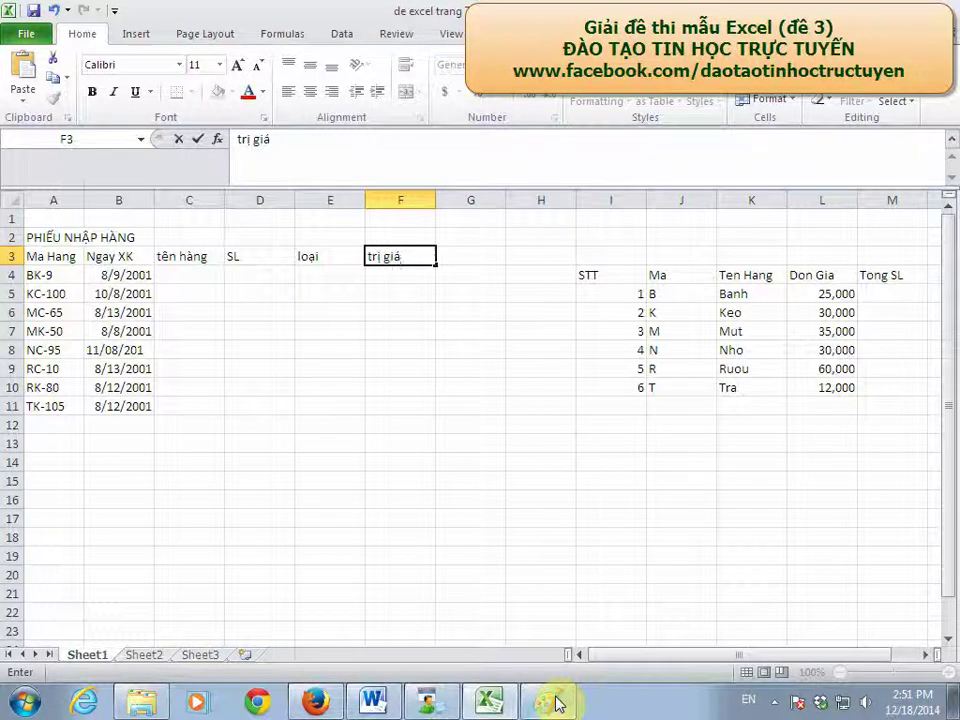
{"action": "key", "text": "Tab"}
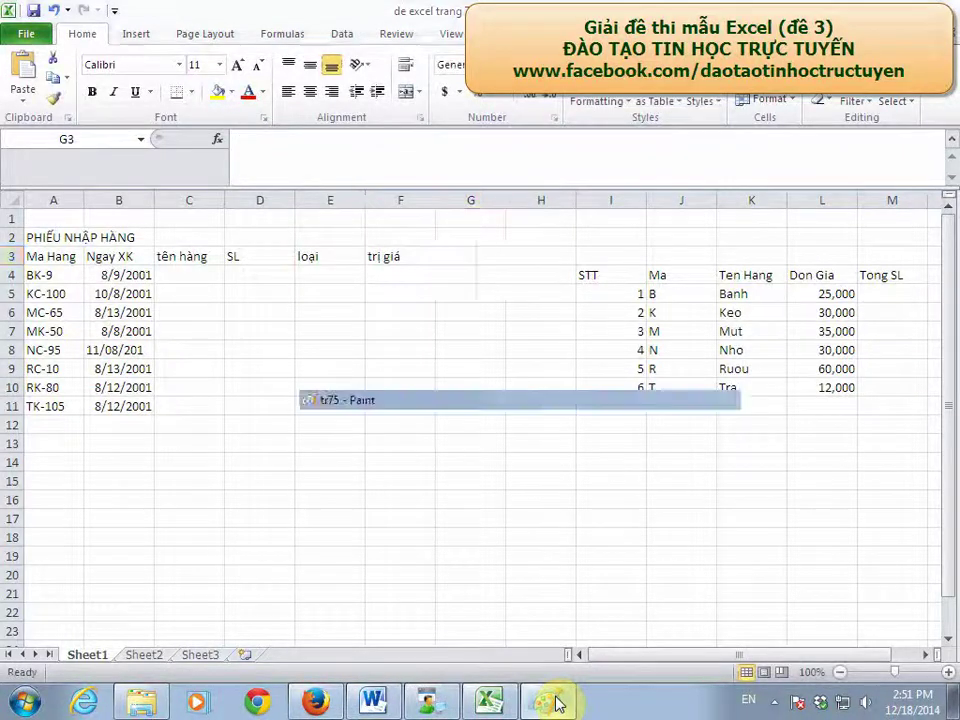
{"action": "left_click", "coordinate": [557, 703]}
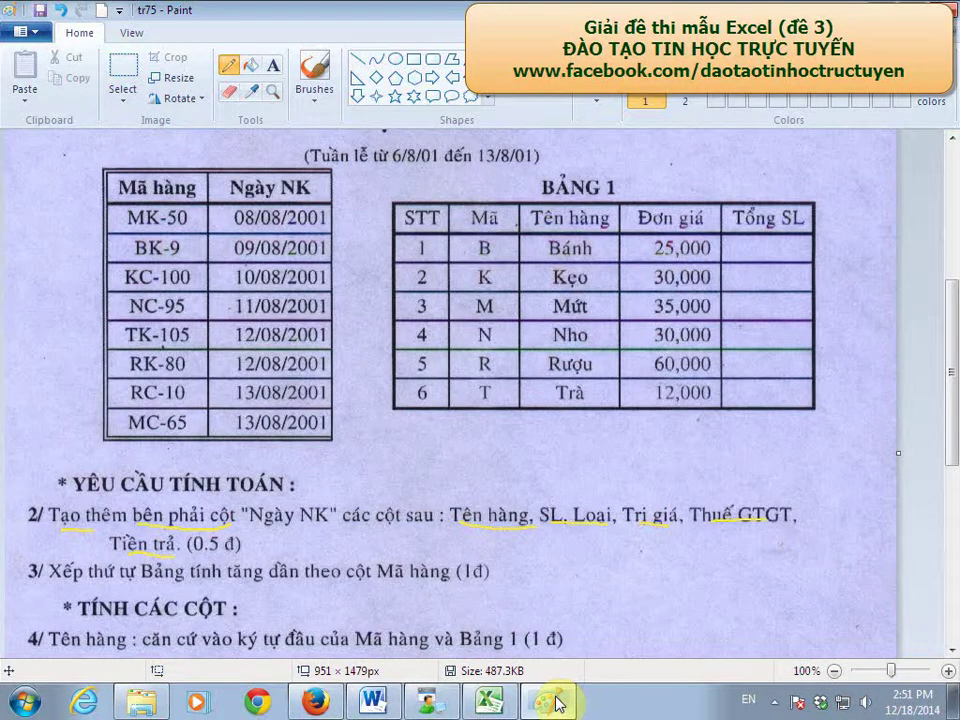
{"action": "left_click", "coordinate": [557, 703]}
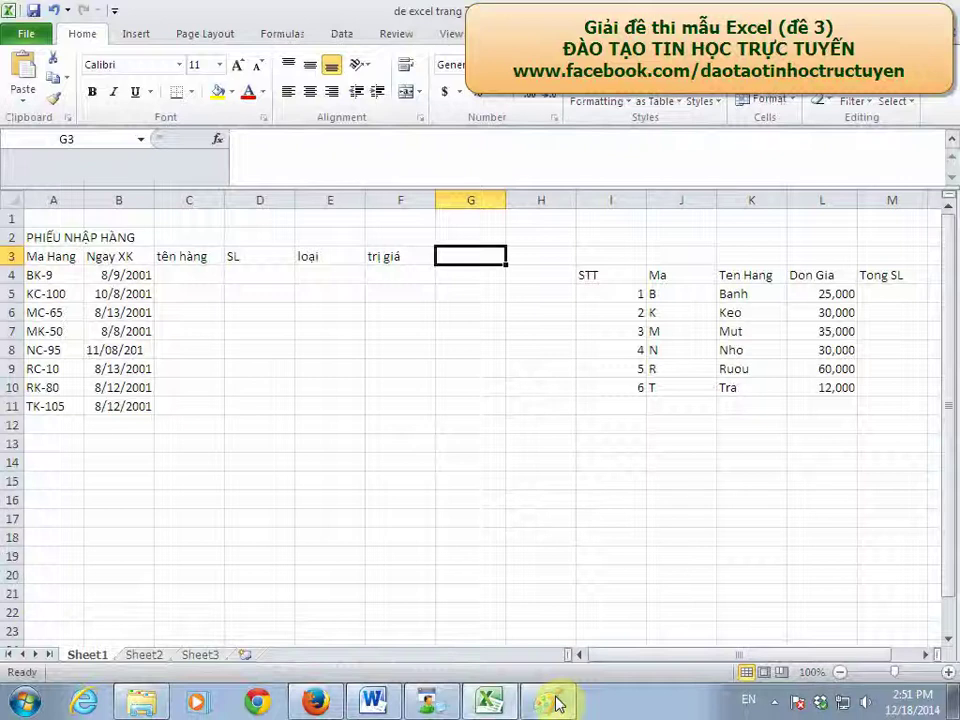
{"action": "type", "text": "thuế GTGT"}
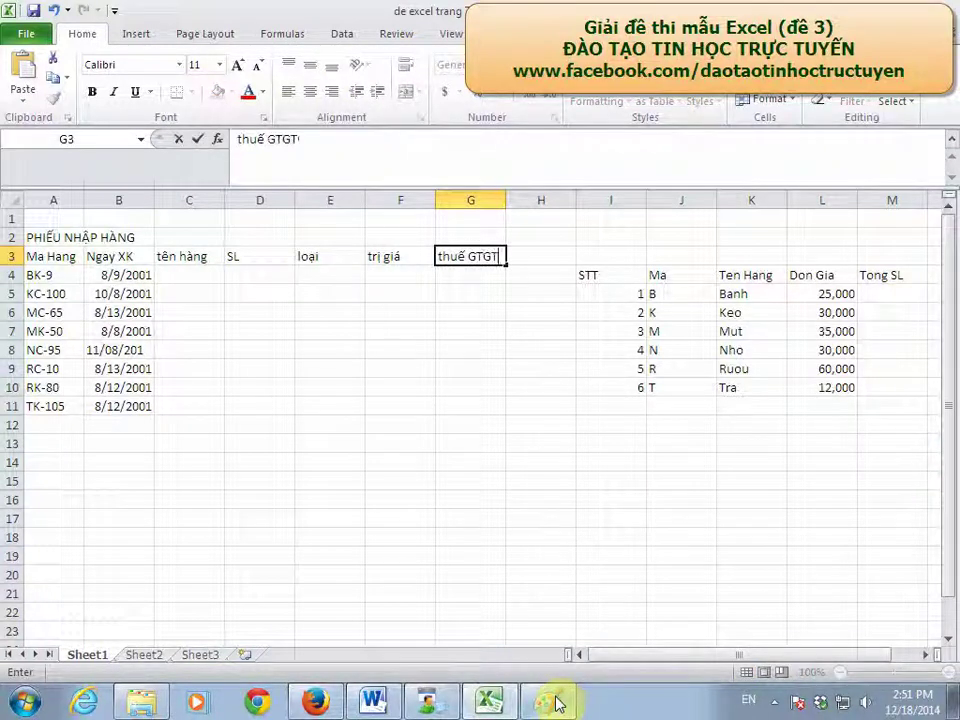
{"action": "key", "text": "Tab"}
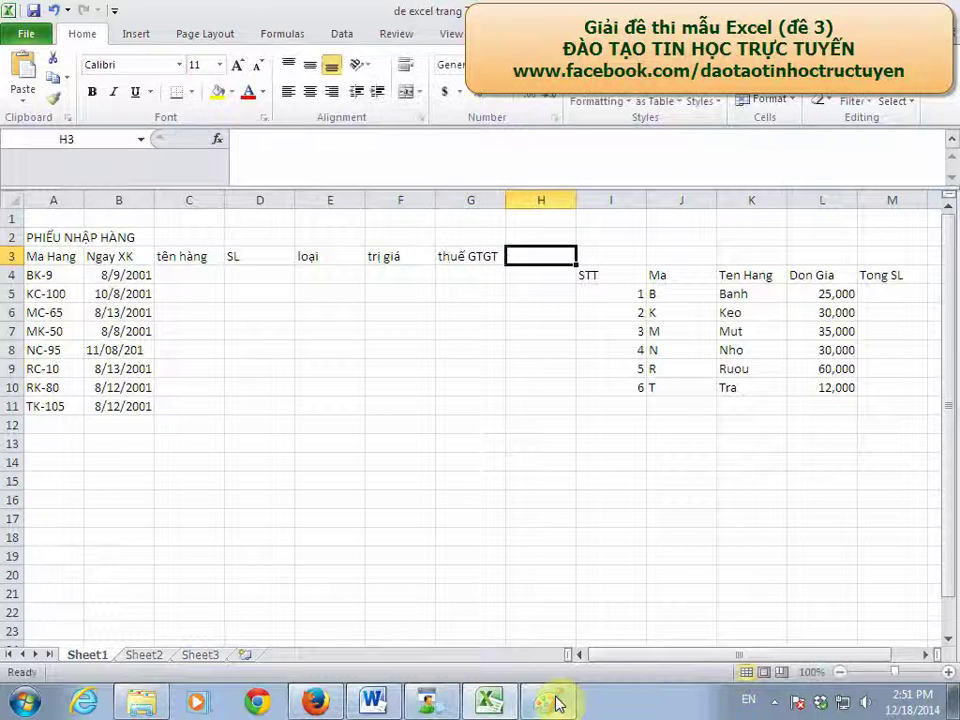
{"action": "left_click", "coordinate": [557, 703]}
{"action": "left_click", "coordinate": [557, 703]}
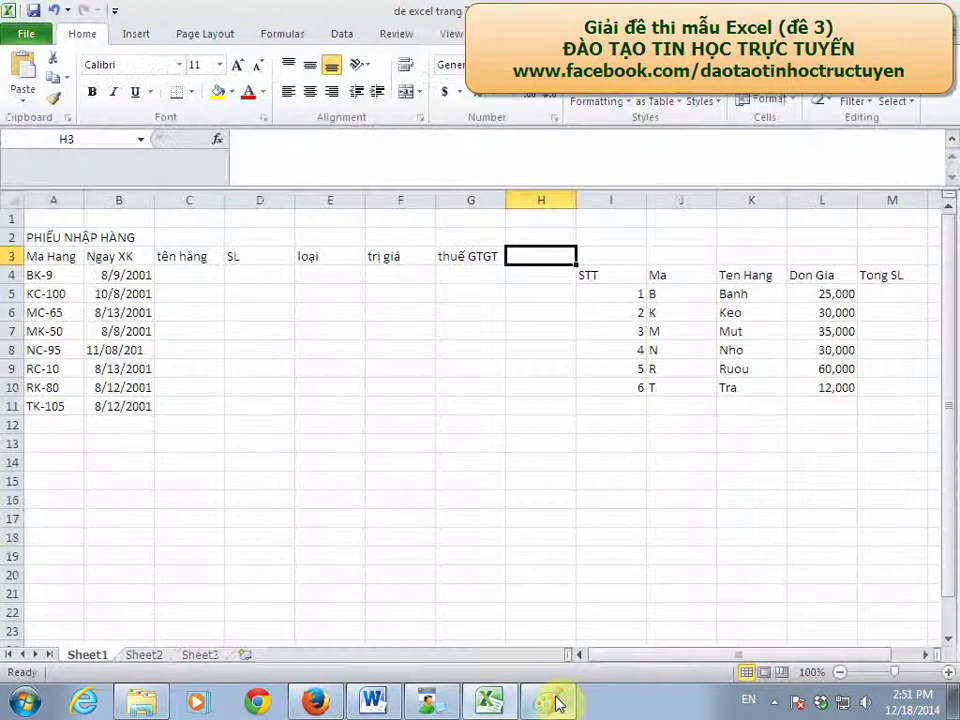
{"action": "type", "text": "tiề"}
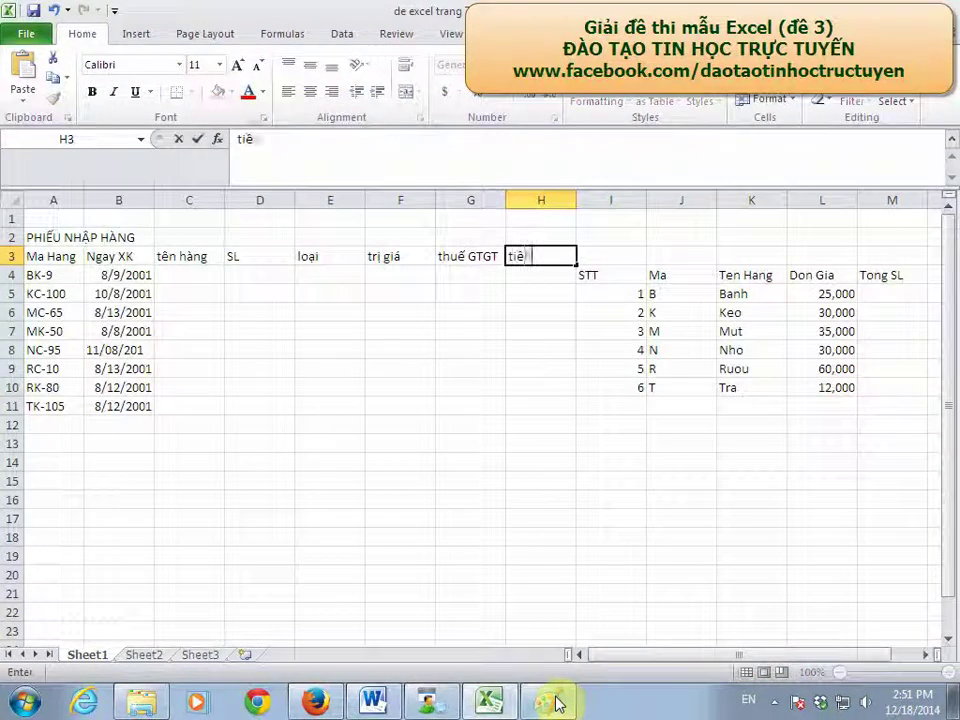
{"action": "type", "text": "n tra"}
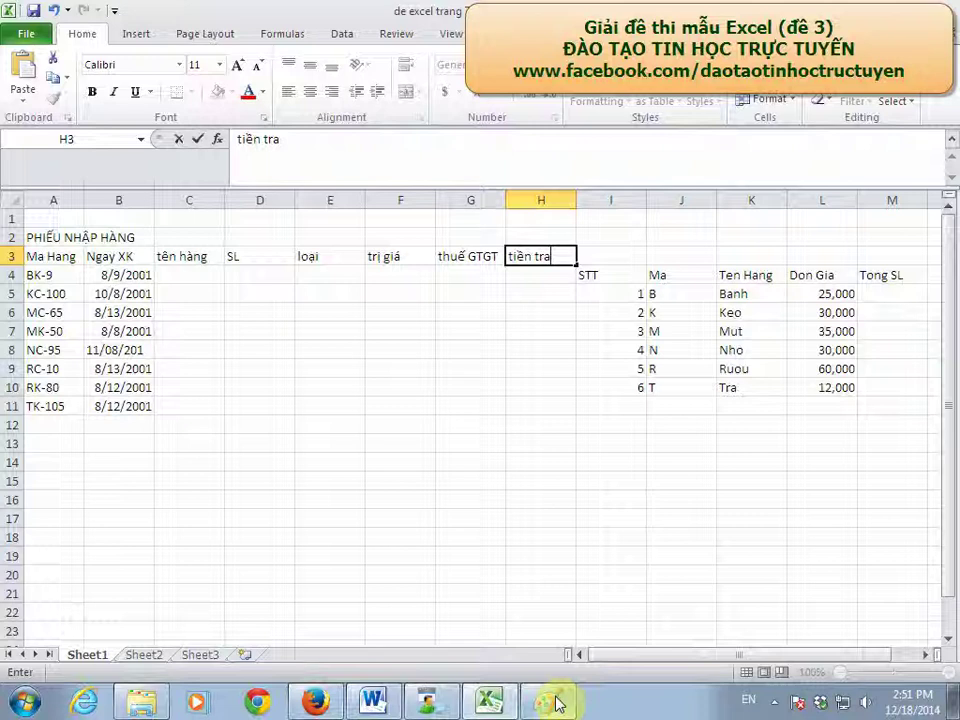
{"action": "type", "text": "r"}
{"action": "key", "text": "Return"}
Step: Underline 'Xếp thứ tự', 'dần' and 'Mã hàng' in task 3 of the Paint sheet, then return to Excel
{"action": "left_click", "coordinate": [548, 703]}
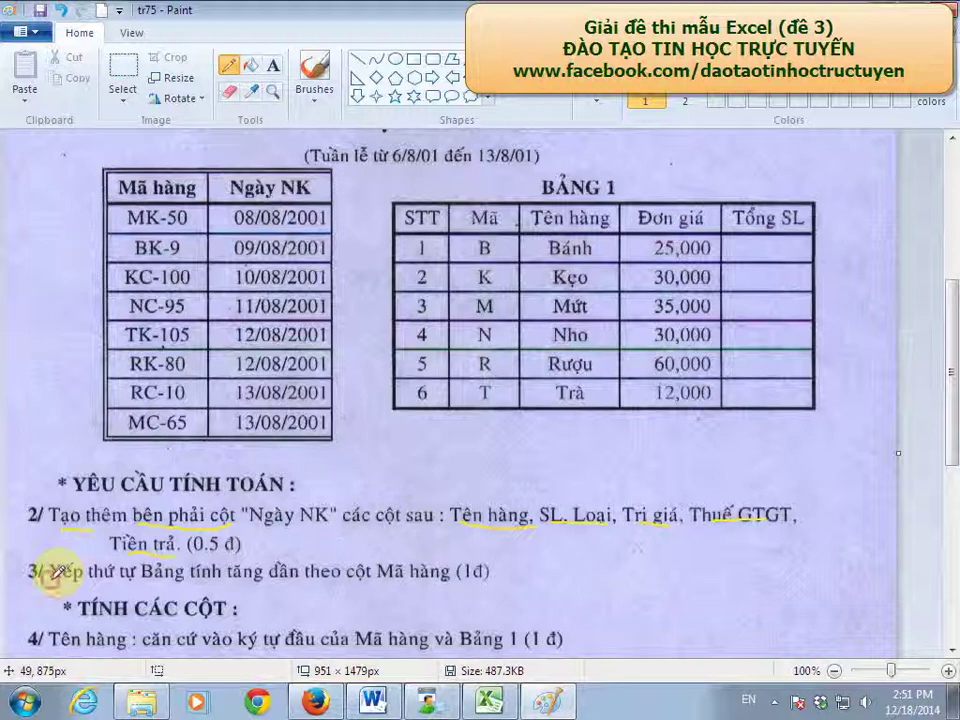
{"action": "left_click_drag", "start_coordinate": [48, 582], "coordinate": [135, 582]}
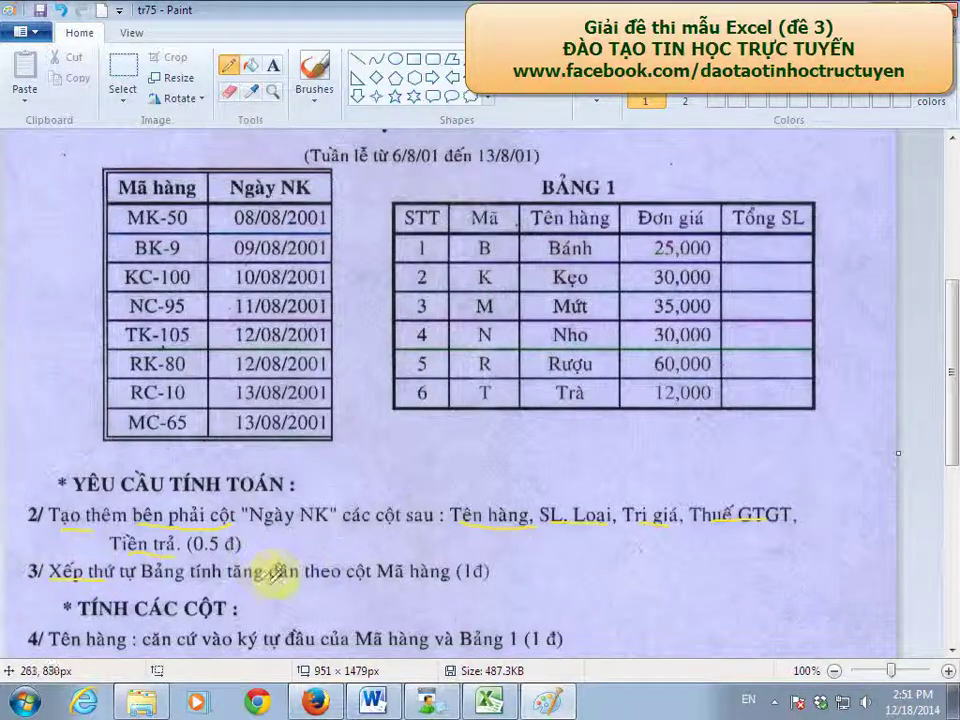
{"action": "left_click_drag", "start_coordinate": [270, 581], "coordinate": [302, 581]}
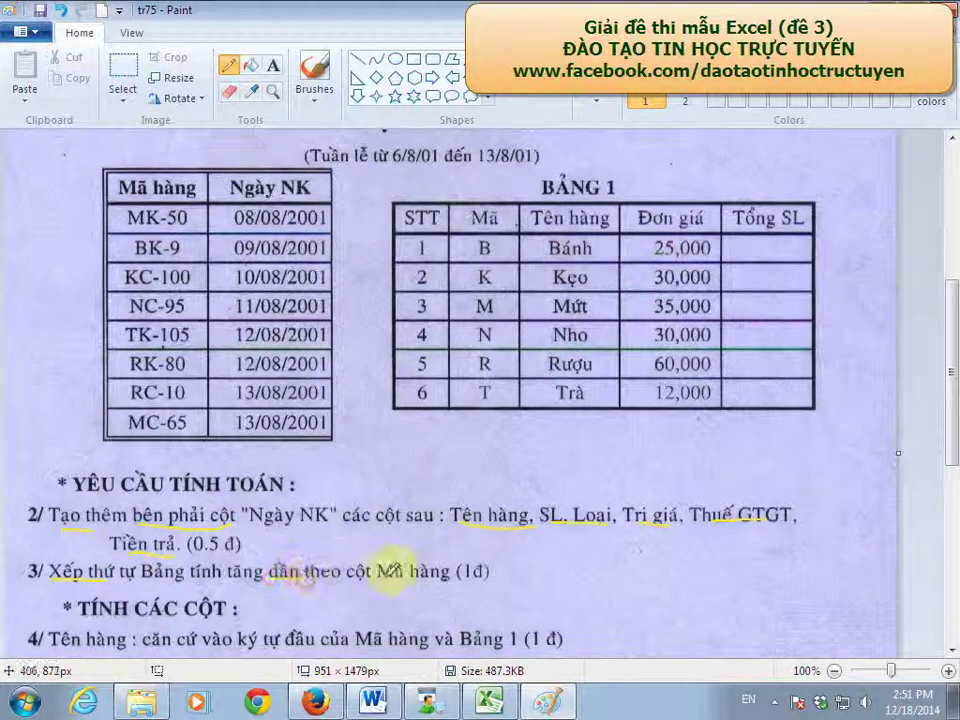
{"action": "left_click_drag", "start_coordinate": [378, 582], "coordinate": [448, 582]}
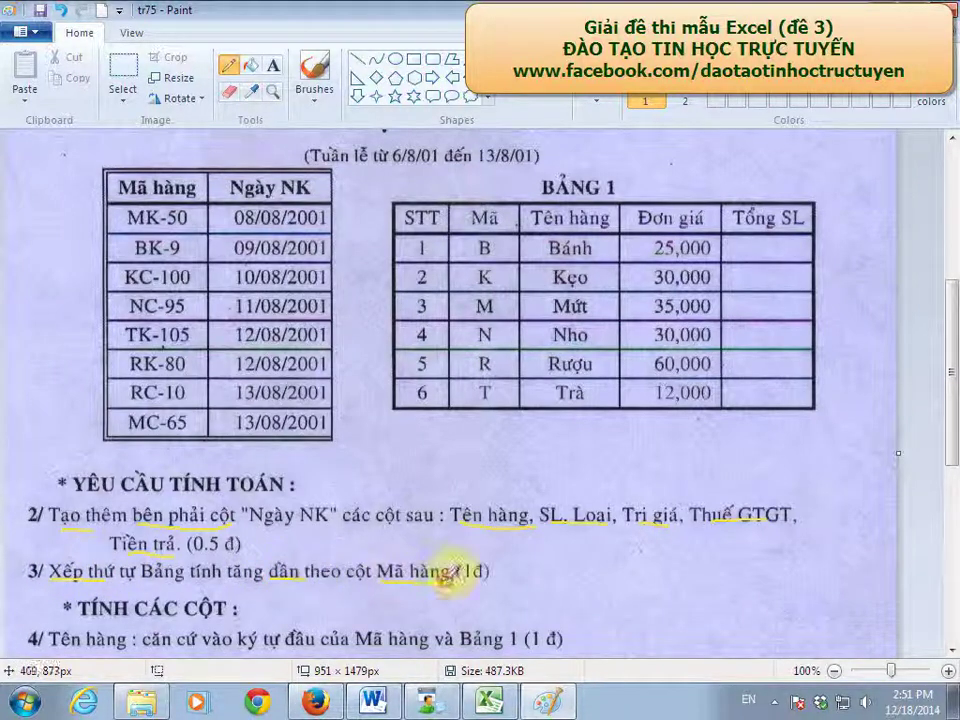
{"action": "left_click", "coordinate": [558, 706]}
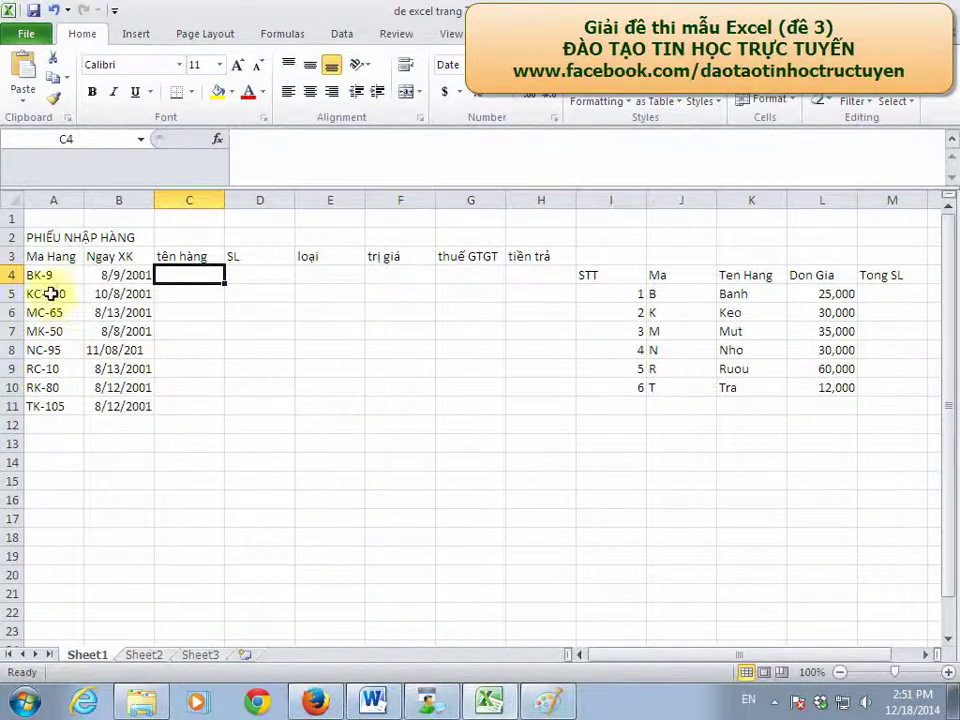
Step: Sort A3:H11 by Ma Hang on cell values, ascending A to Z
{"action": "mouse_move", "coordinate": [44, 260]}
{"action": "left_mouse_down"}
{"action": "mouse_move", "coordinate": [512, 388]}
{"action": "mouse_move", "coordinate": [506, 405]}
{"action": "left_mouse_up"}
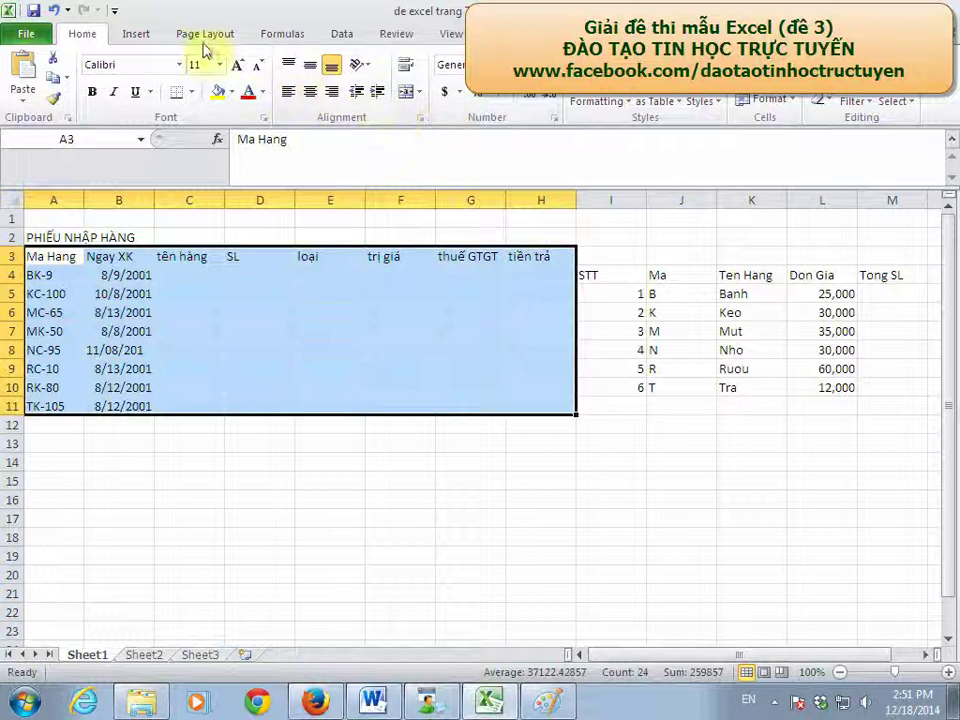
{"action": "left_click", "coordinate": [342, 36]}
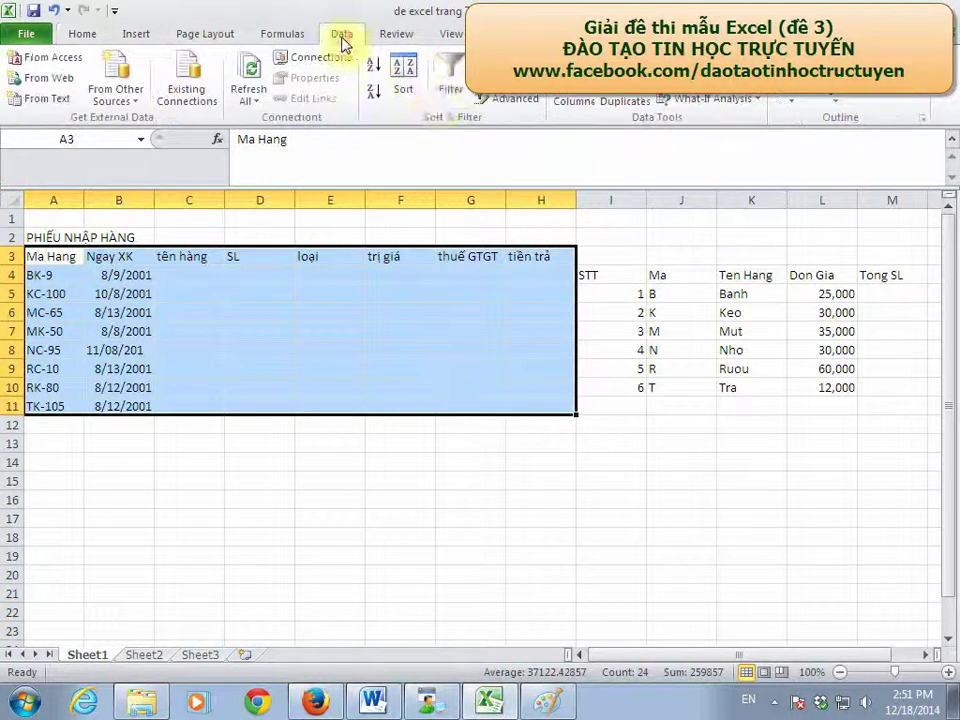
{"action": "left_click", "coordinate": [403, 88]}
{"action": "left_click", "coordinate": [374, 306]}
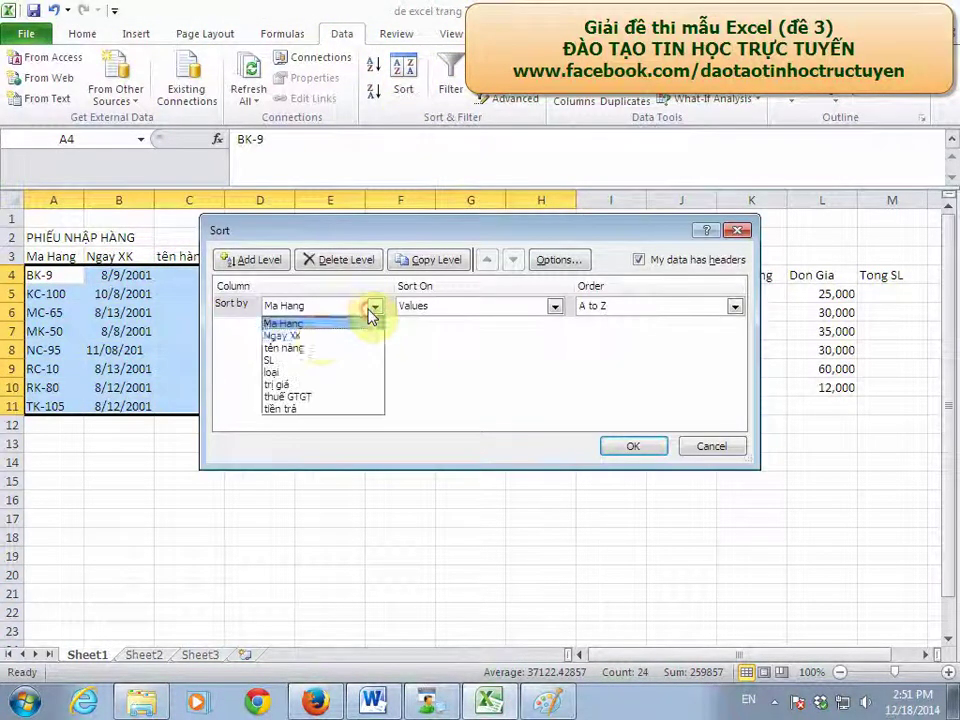
{"action": "left_click", "coordinate": [310, 323]}
{"action": "left_click", "coordinate": [555, 307]}
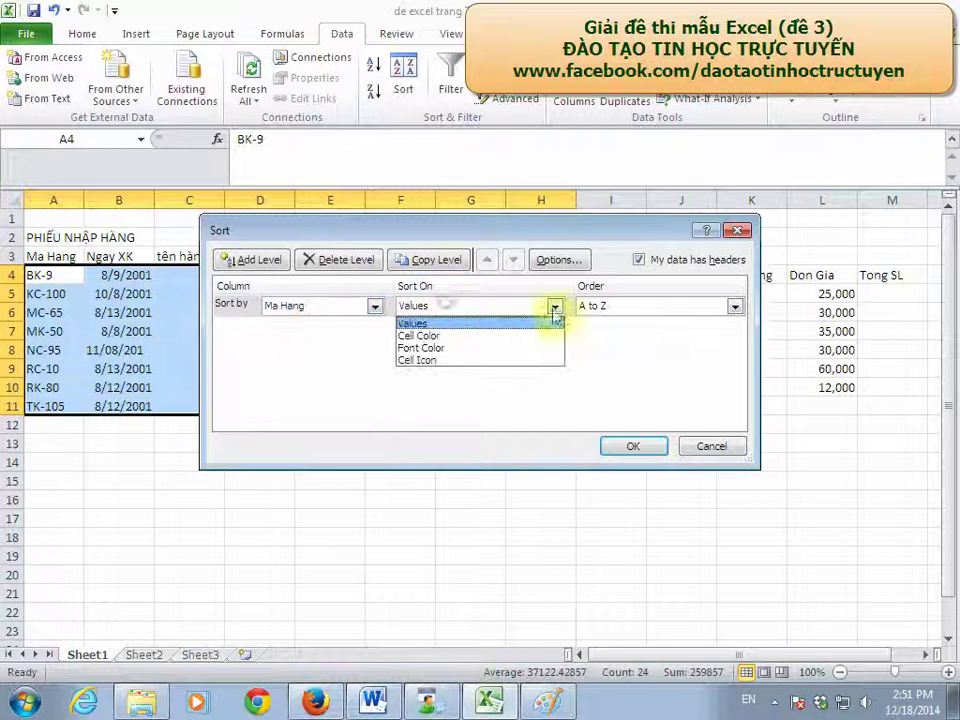
{"action": "left_click", "coordinate": [628, 309]}
{"action": "left_click", "coordinate": [632, 306]}
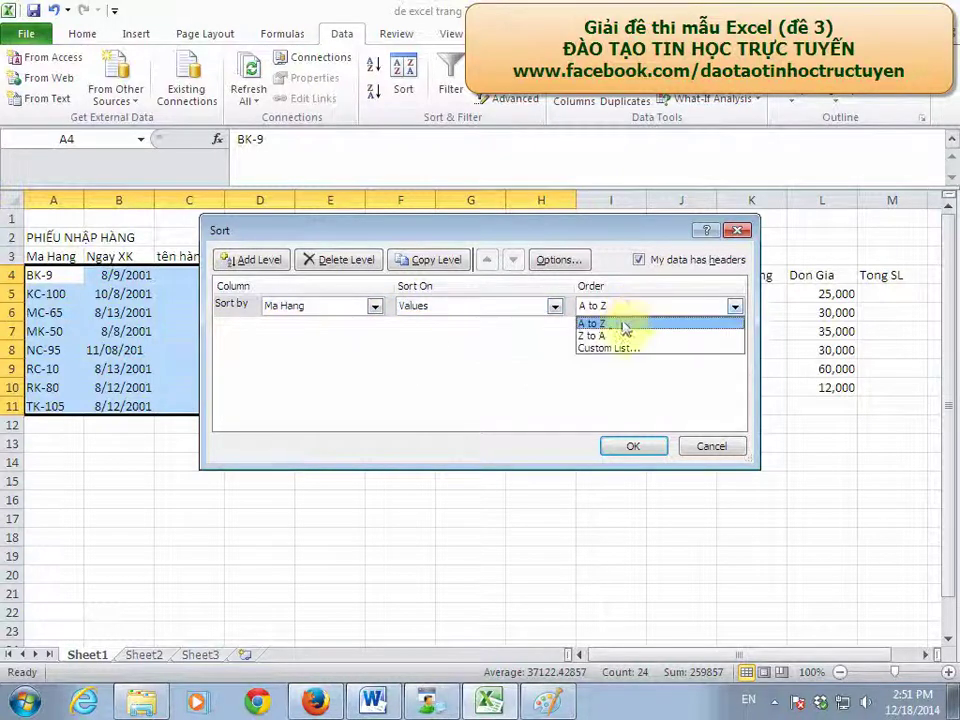
{"action": "left_click", "coordinate": [600, 324]}
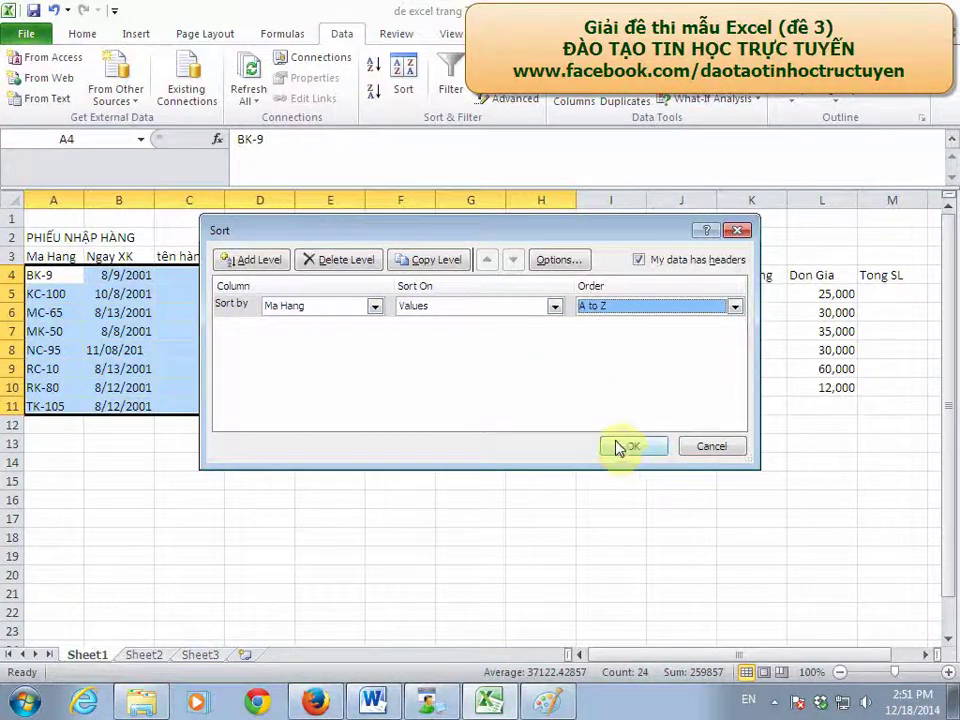
{"action": "left_click", "coordinate": [620, 446]}
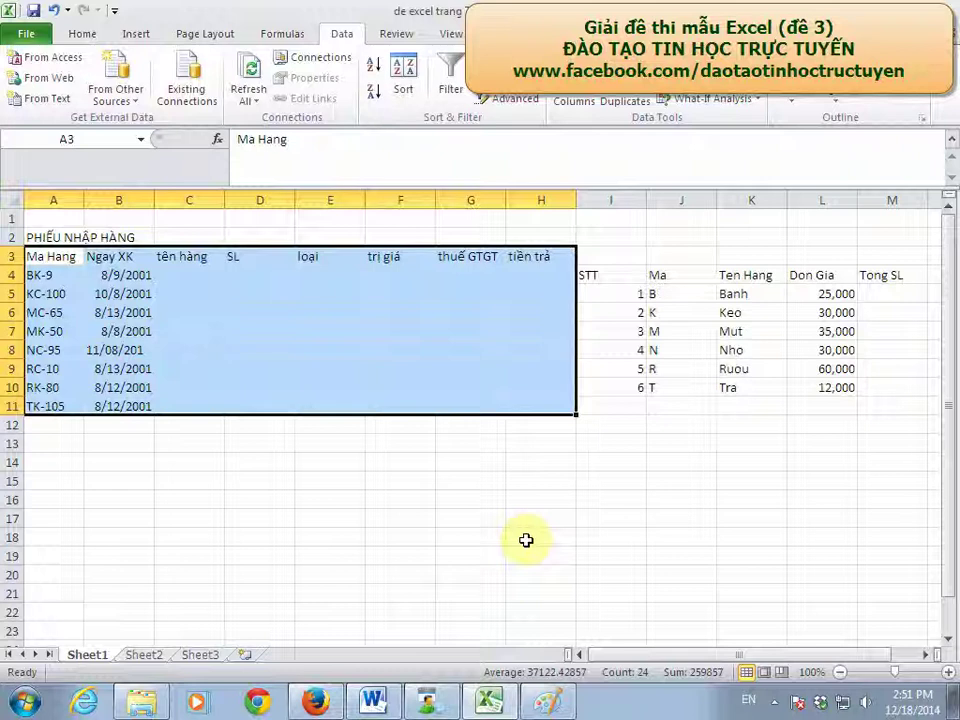
{"action": "left_click", "coordinate": [414, 497]}
Step: Underline 'ký tự đầu' and 'Bảng 1' in task 4 of the Paint sheet, then return to Excel
{"action": "left_click", "coordinate": [547, 702]}
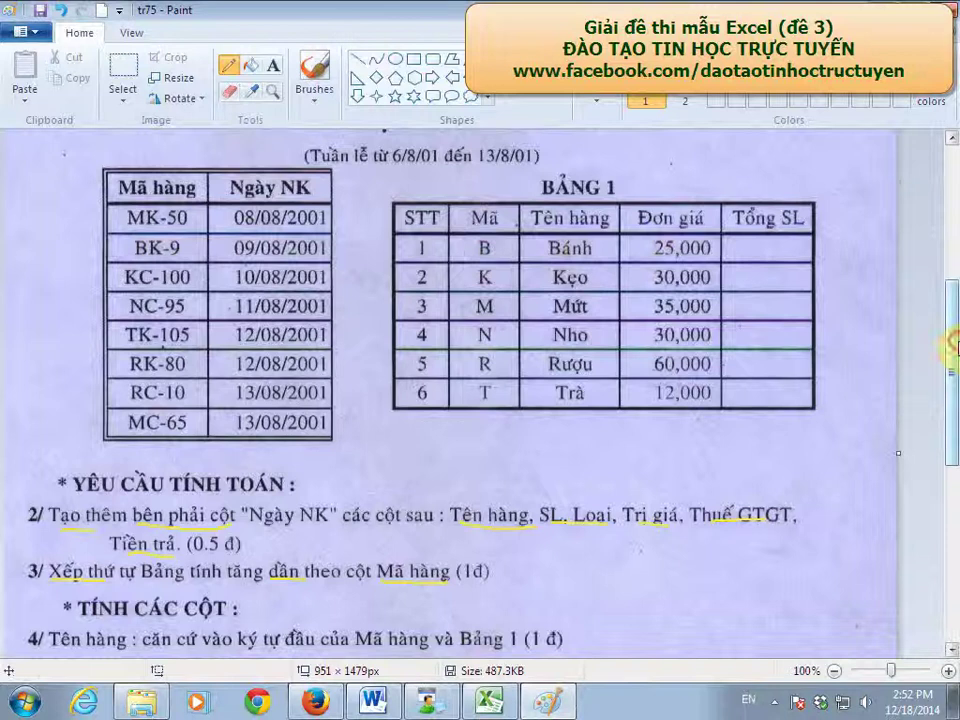
{"action": "left_click_drag", "start_coordinate": [952, 371], "coordinate": [953, 449]}
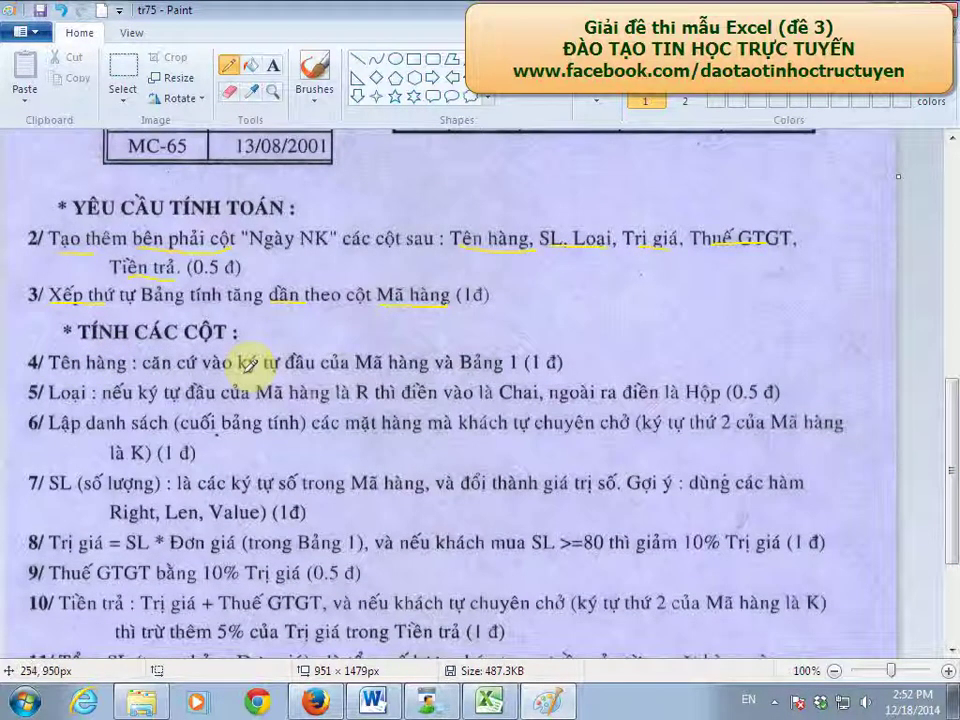
{"action": "left_click_drag", "start_coordinate": [243, 370], "coordinate": [318, 369]}
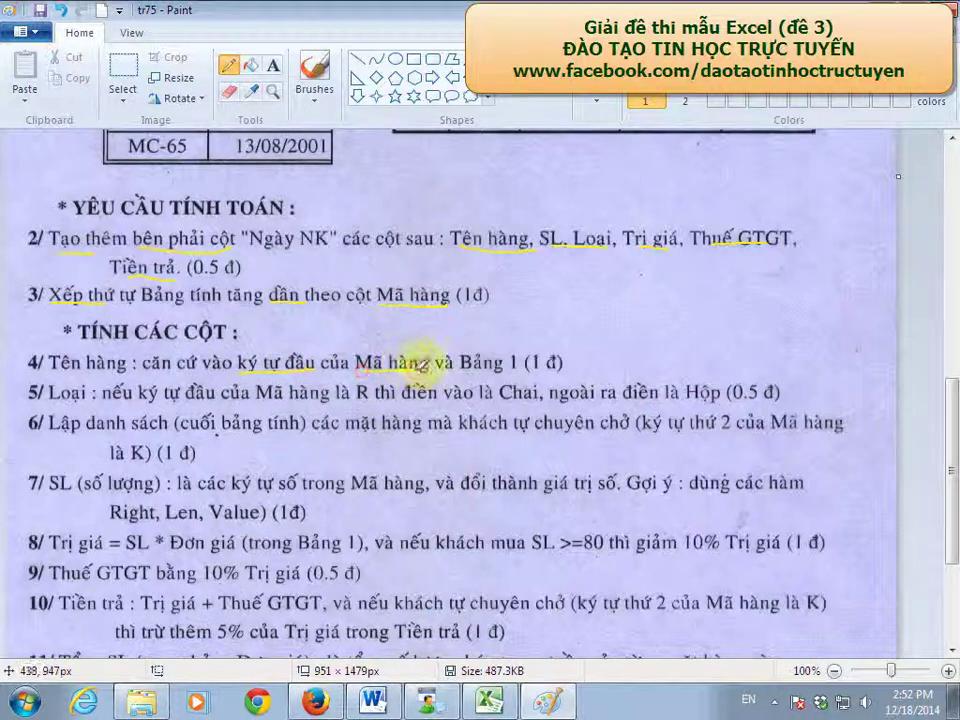
{"action": "left_click_drag", "start_coordinate": [460, 370], "coordinate": [525, 368]}
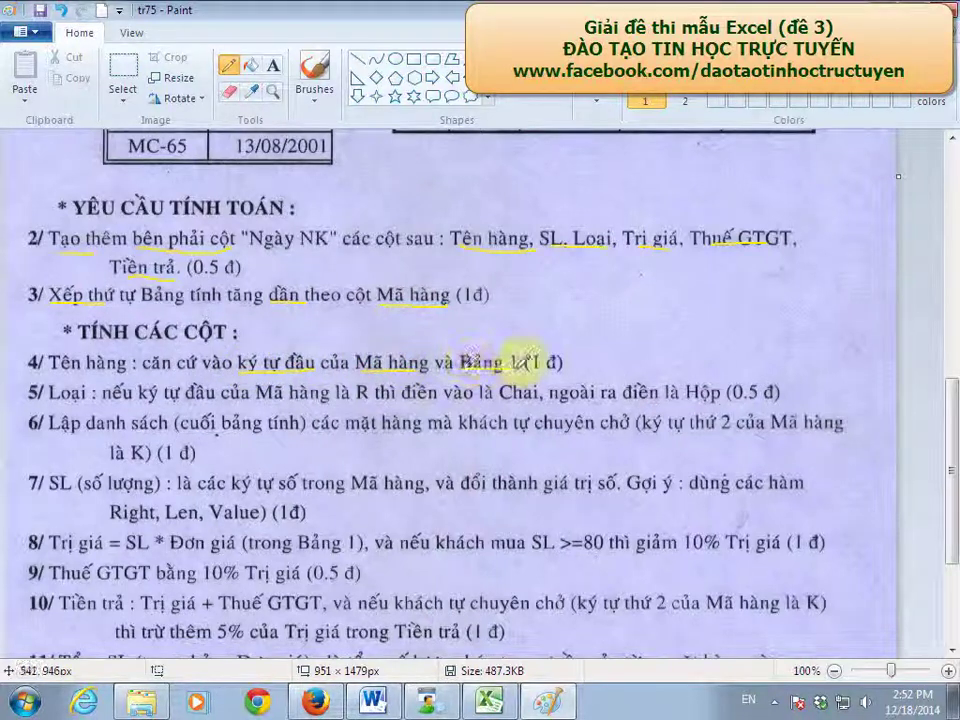
{"action": "left_click", "coordinate": [545, 712]}
Step: Enter =VLOOKUP(LEFT(A4,1),$J$5:$L$10,2,0) in C4, returning Banh
{"action": "left_click", "coordinate": [211, 277]}
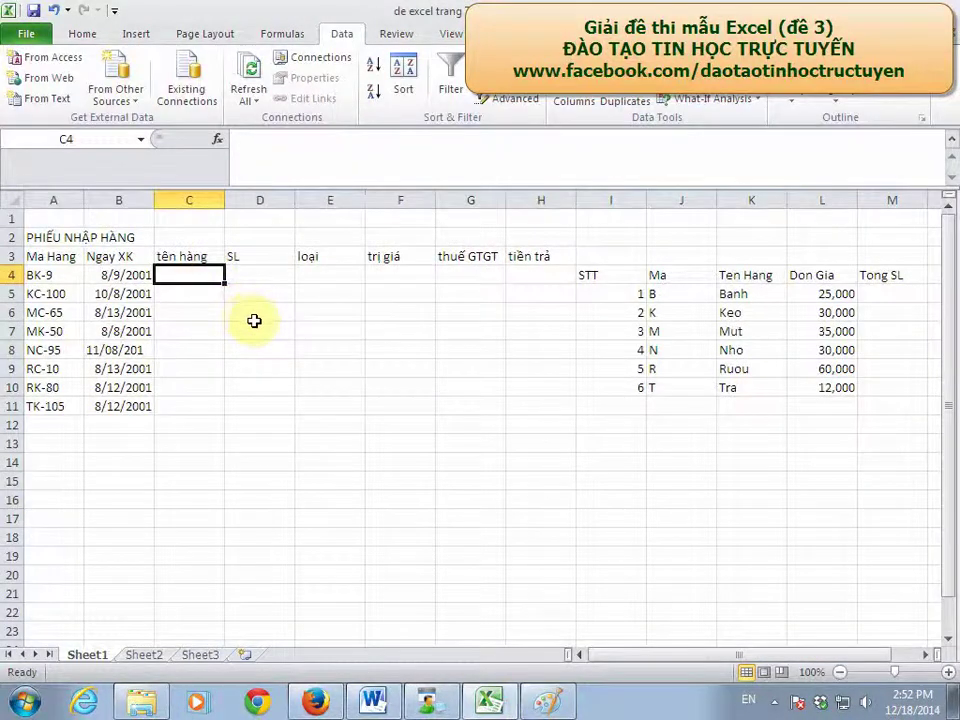
{"action": "type", "text": "=vlookup"}
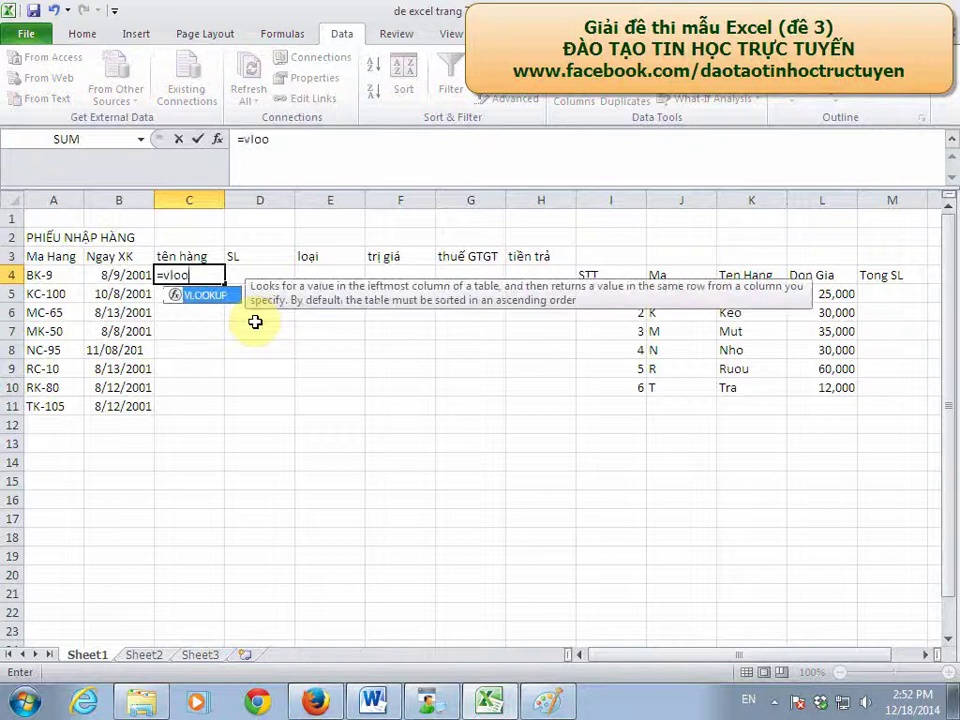
{"action": "type", "text": "("}
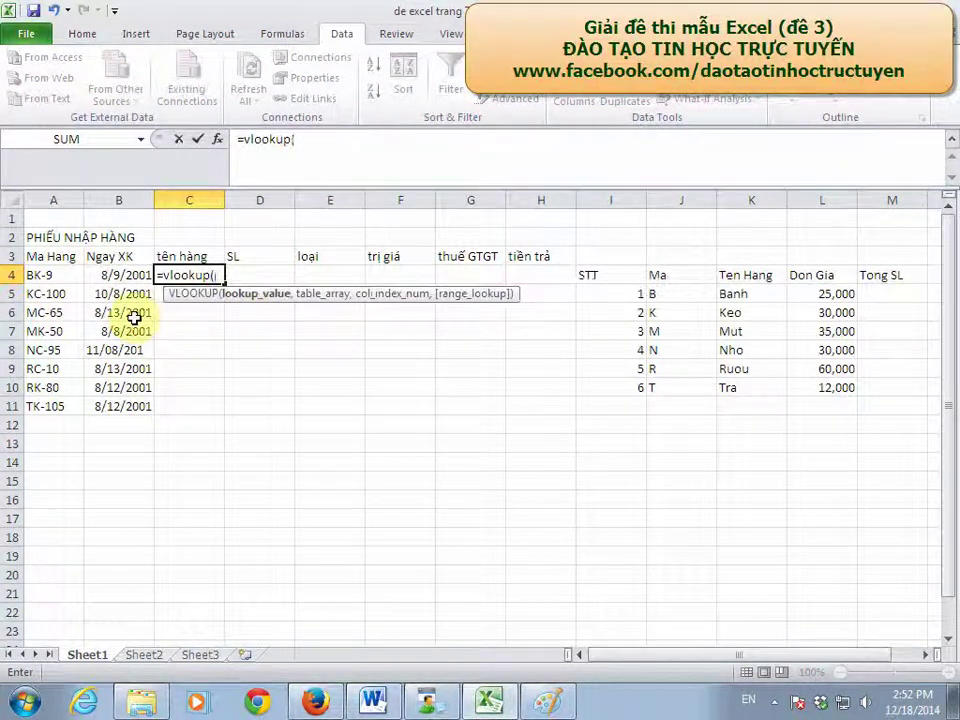
{"action": "type", "text": "le"}
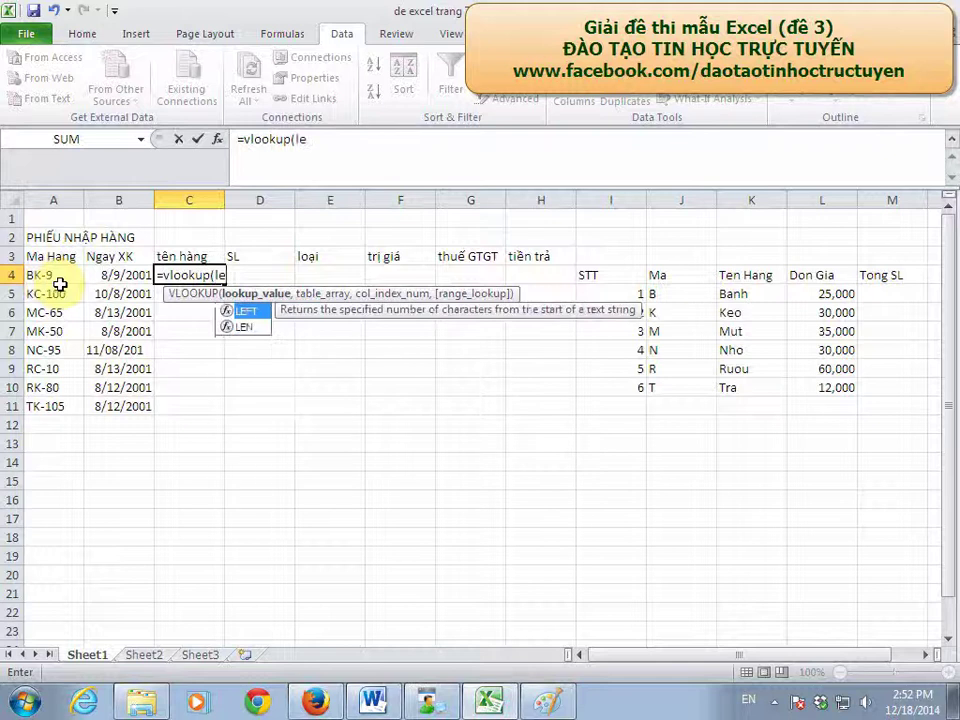
{"action": "type", "text": "ft"}
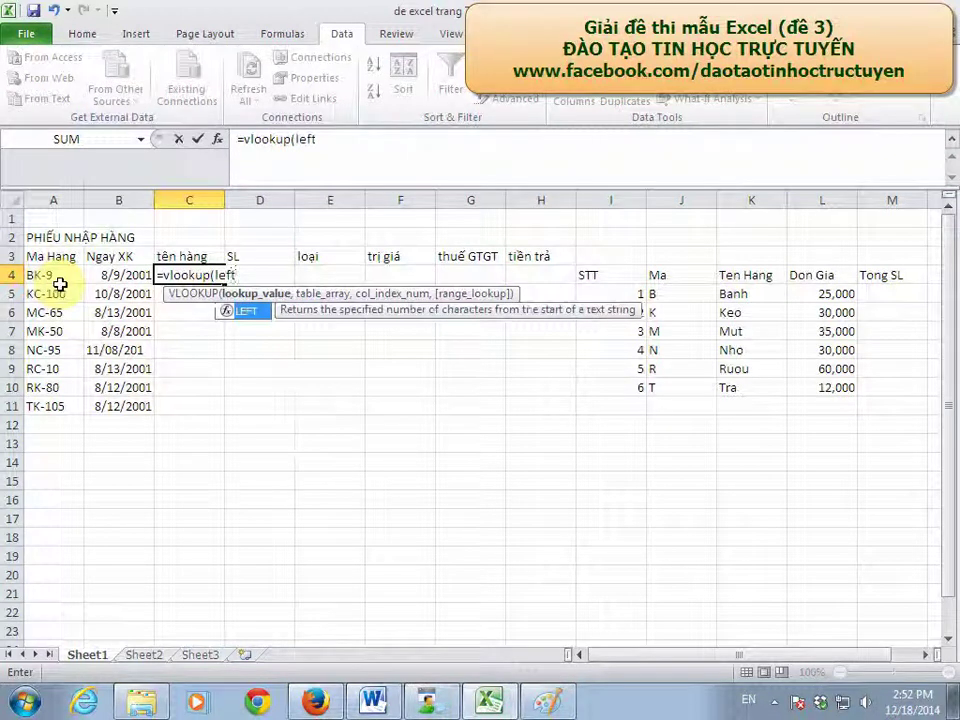
{"action": "type", "text": "("}
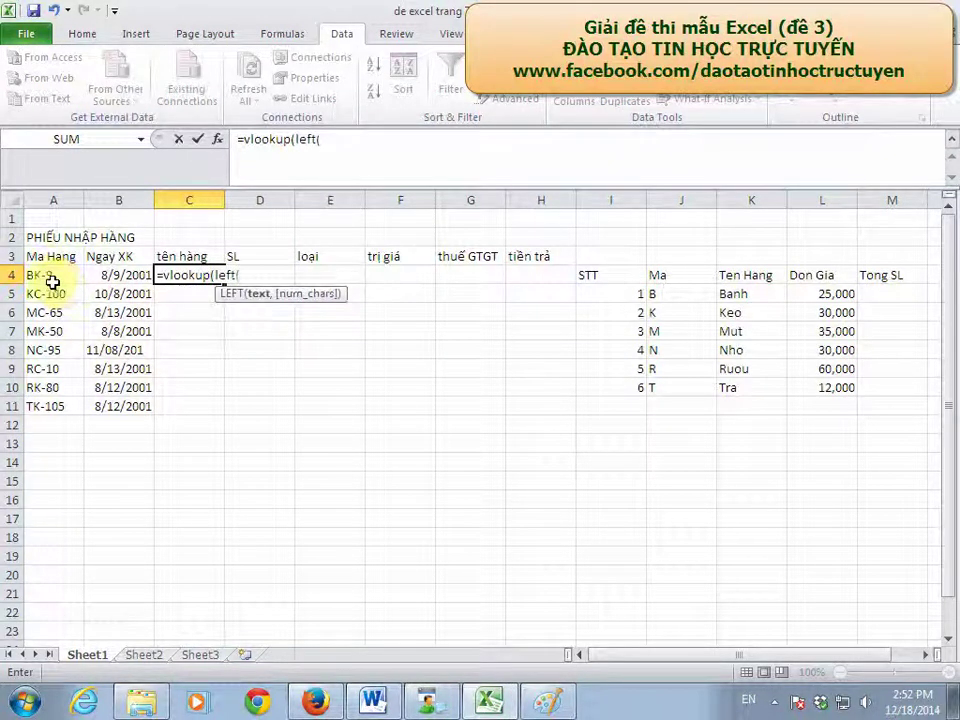
{"action": "left_click", "coordinate": [57, 275]}
{"action": "type", "text": ",1)"}
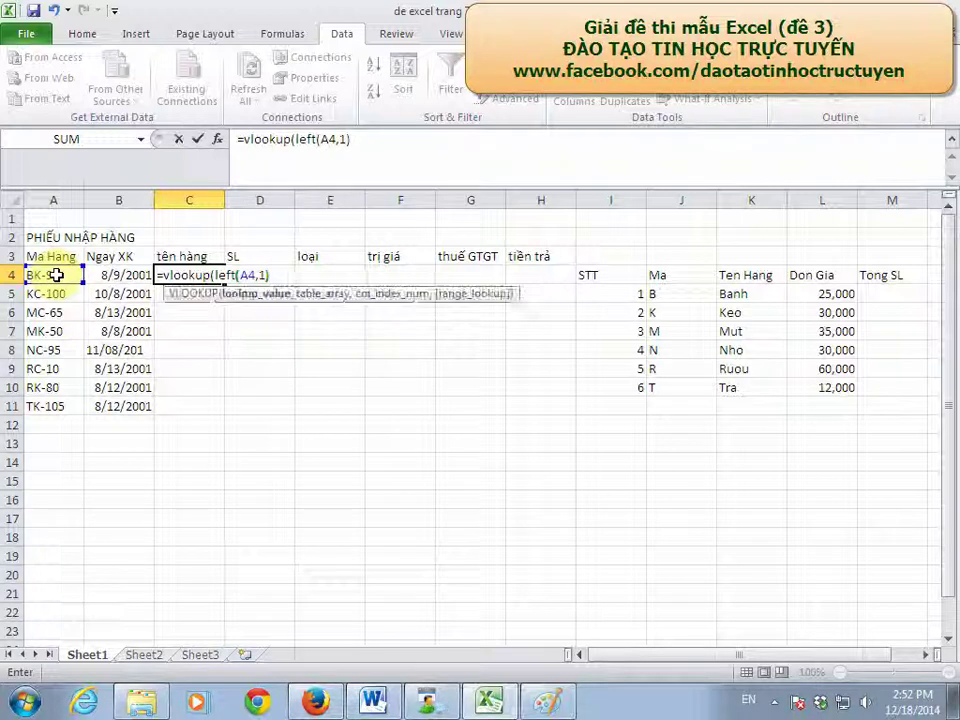
{"action": "type", "text": ","}
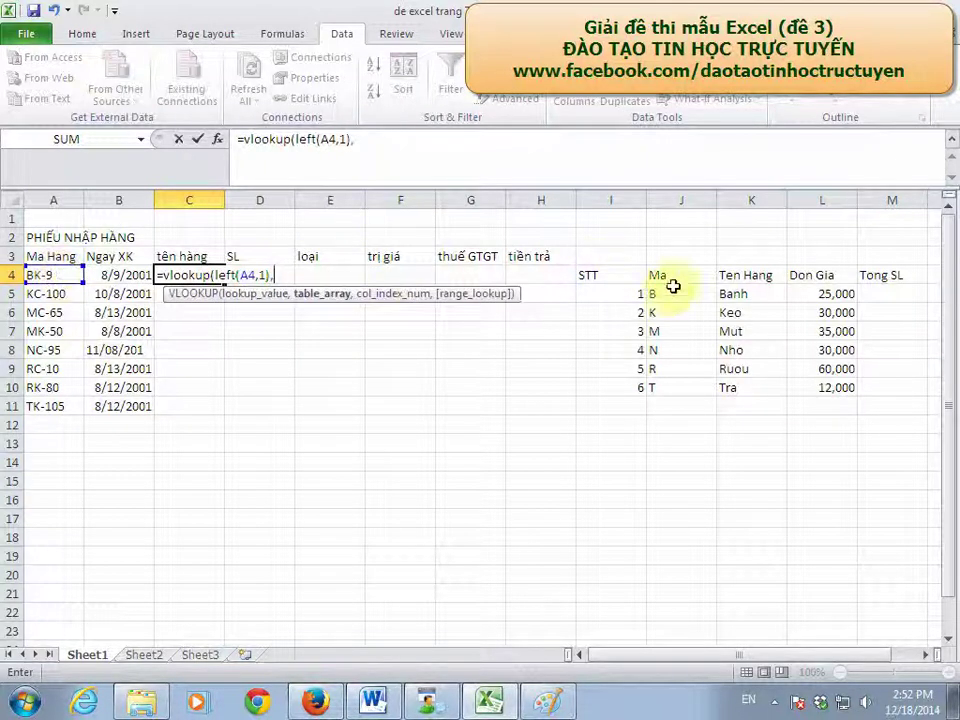
{"action": "left_click", "coordinate": [681, 297]}
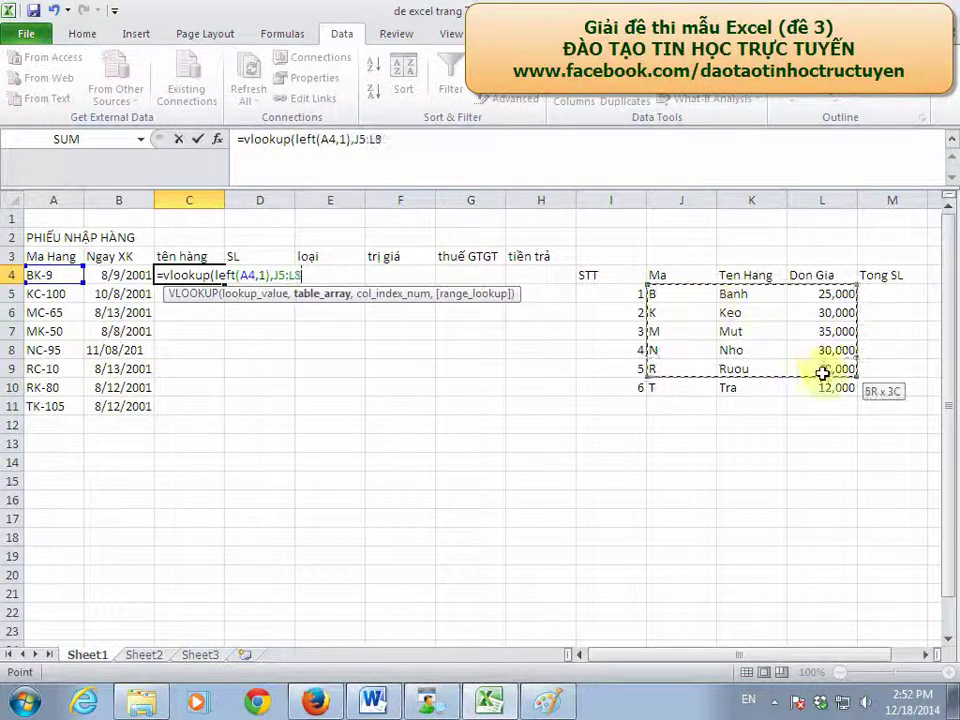
{"action": "left_click_drag", "start_coordinate": [681, 297], "coordinate": [822, 379]}
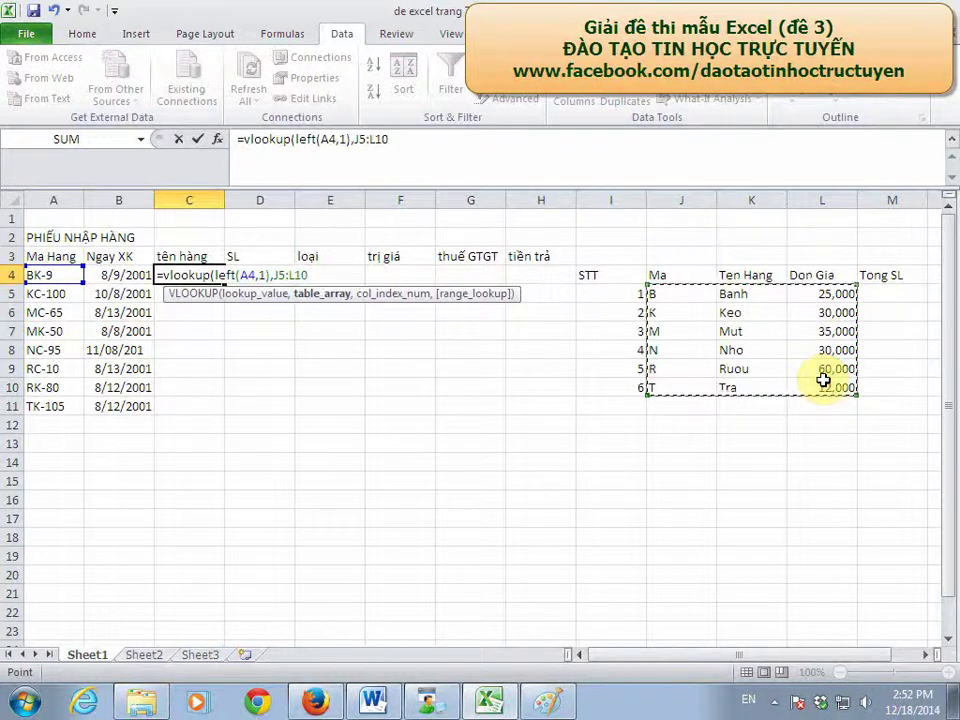
{"action": "key", "text": "F5"}
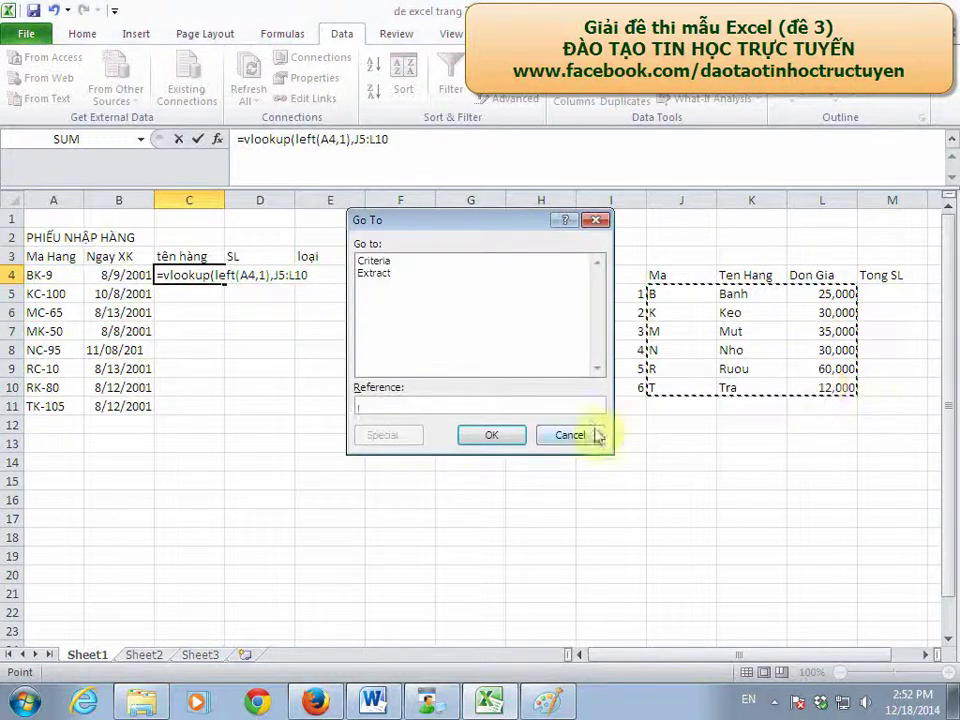
{"action": "left_click", "coordinate": [592, 433]}
{"action": "key", "text": "F4"}
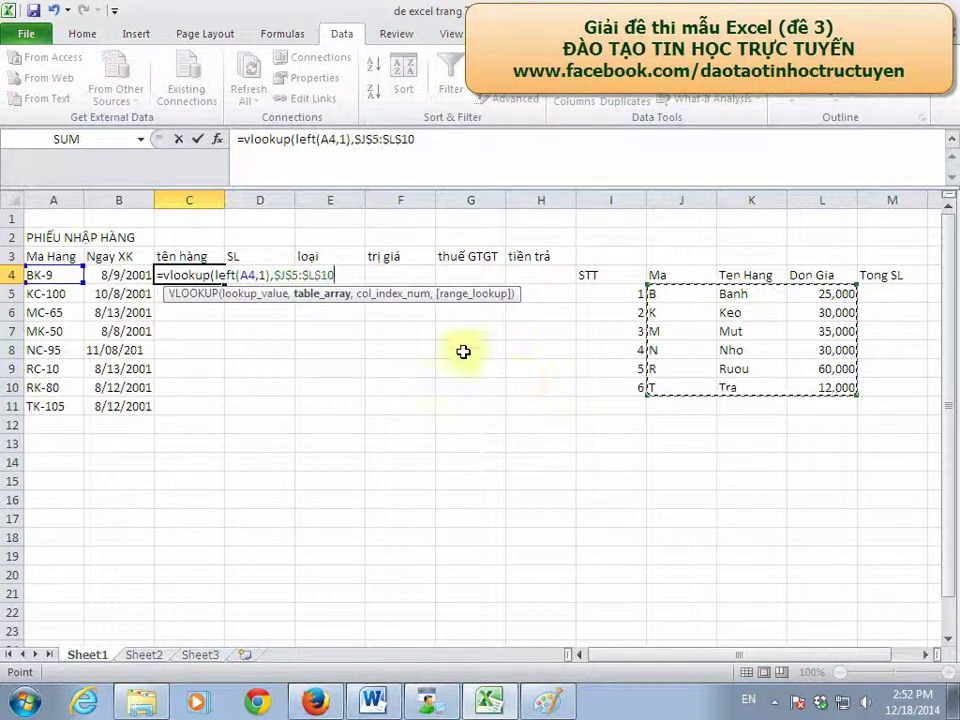
{"action": "type", "text": ","}
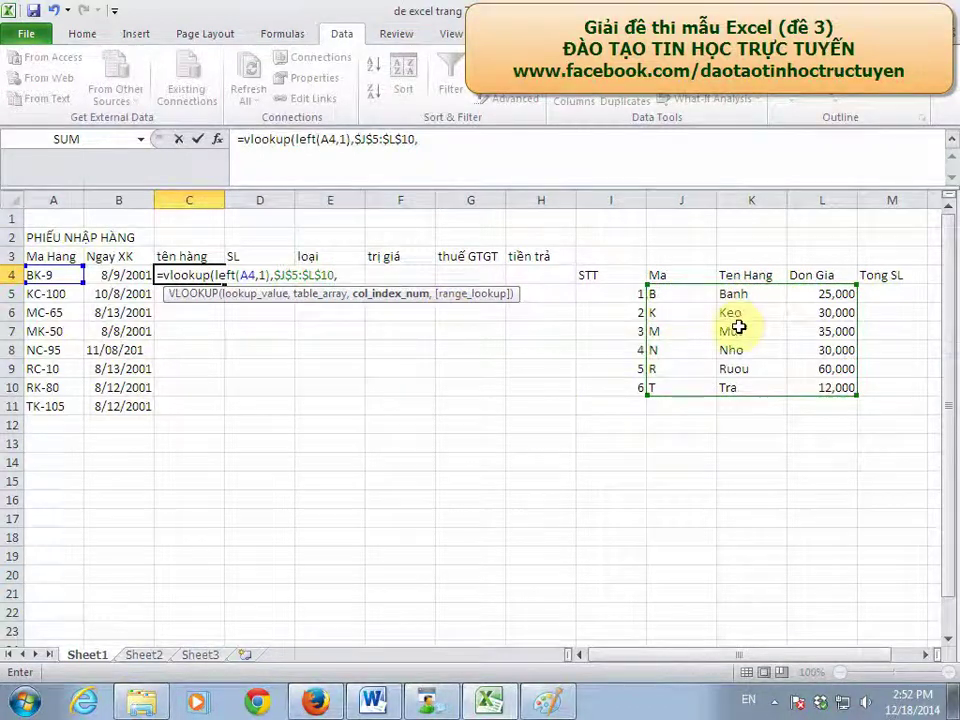
{"action": "type", "text": "2,"}
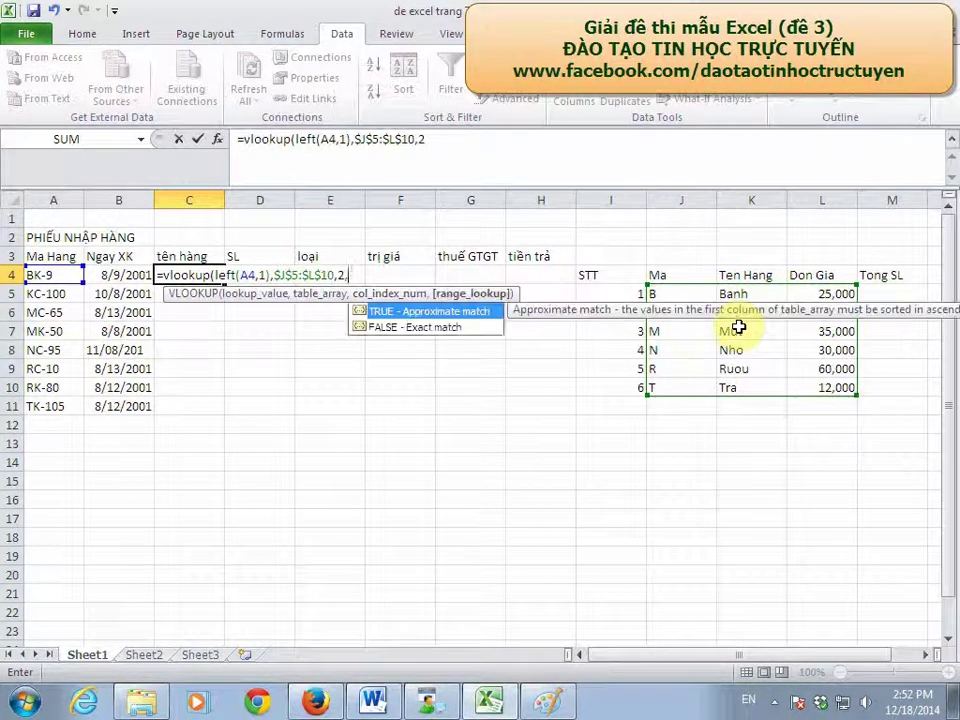
{"action": "type", "text": ")"}
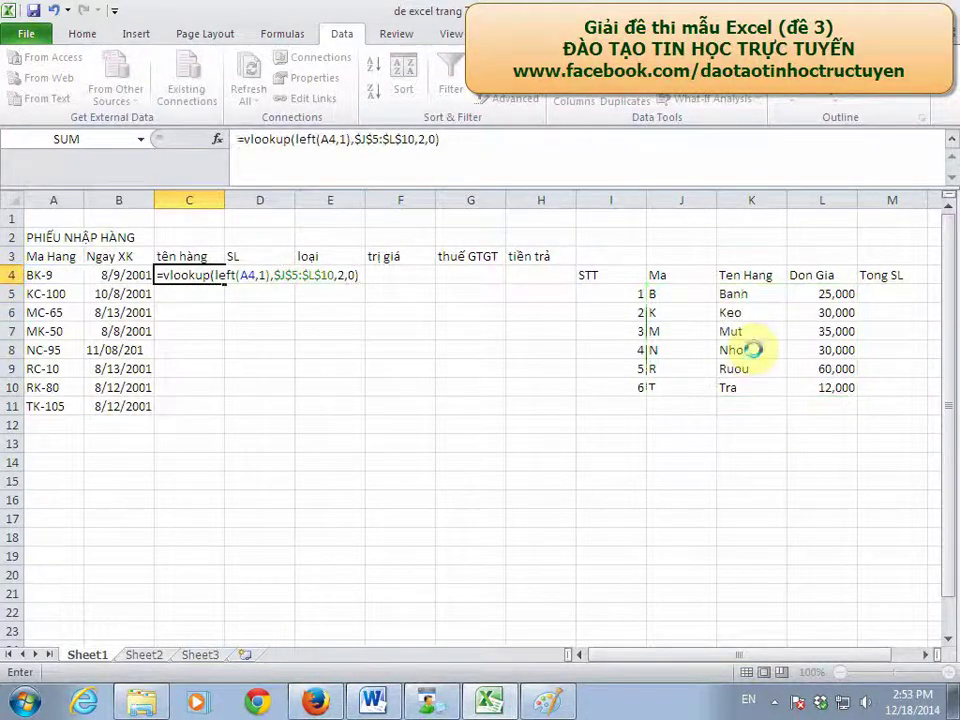
{"action": "key", "text": "Return"}
{"action": "left_click", "coordinate": [272, 281]}
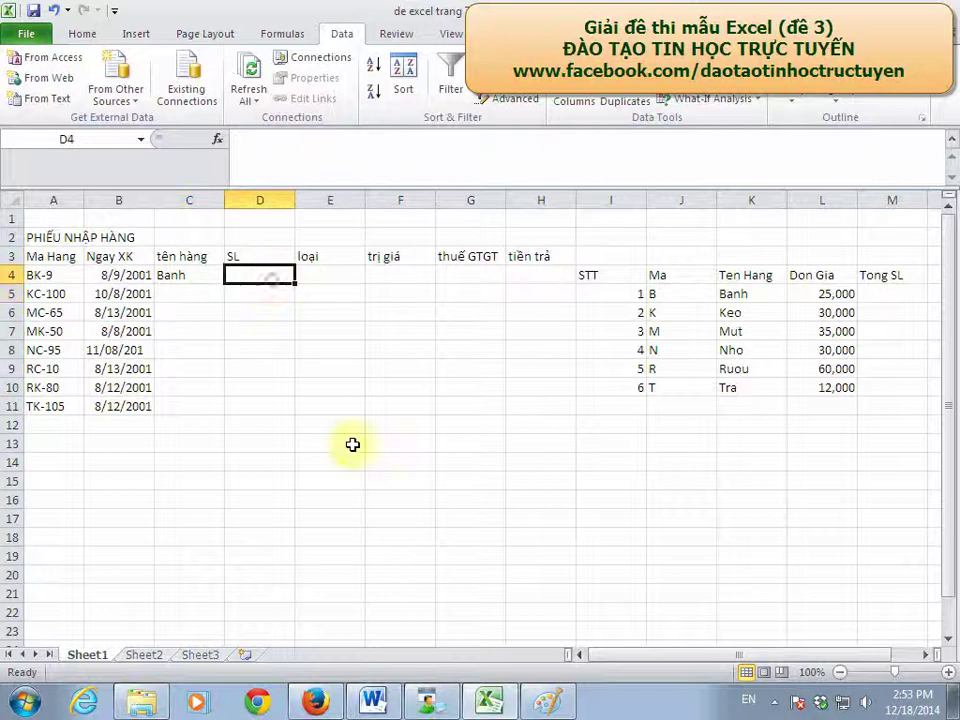
Step: Underline 'nếu ký tự đầu' and 'Chai' in requirement 5, then return to Excel
{"action": "left_click", "coordinate": [548, 705]}
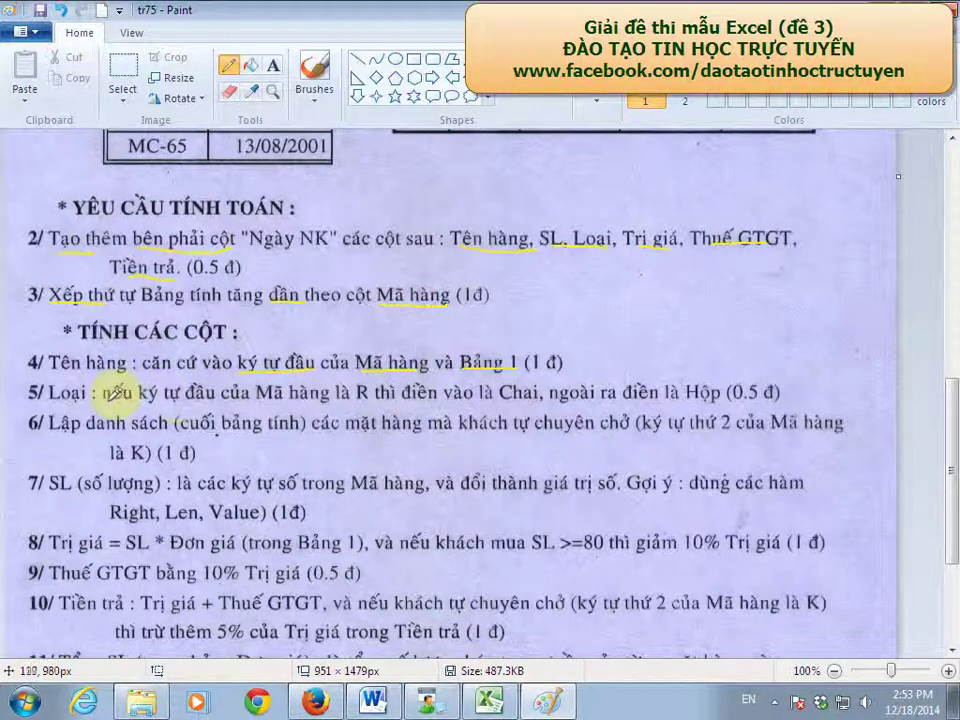
{"action": "left_click_drag", "start_coordinate": [110, 393], "coordinate": [312, 399]}
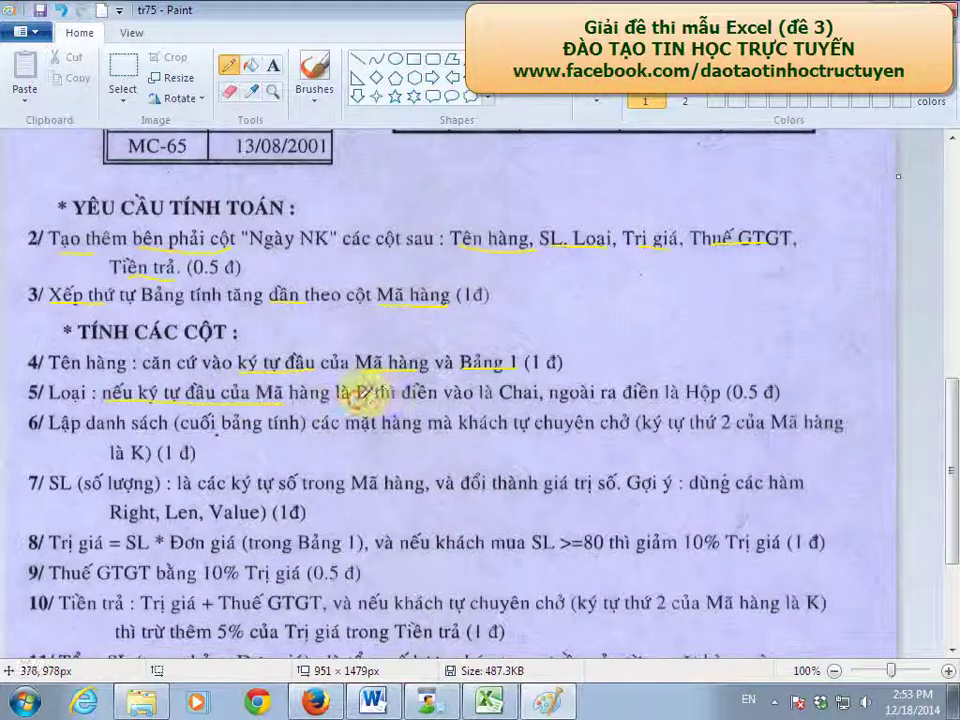
{"action": "left_click_drag", "start_coordinate": [503, 399], "coordinate": [540, 399]}
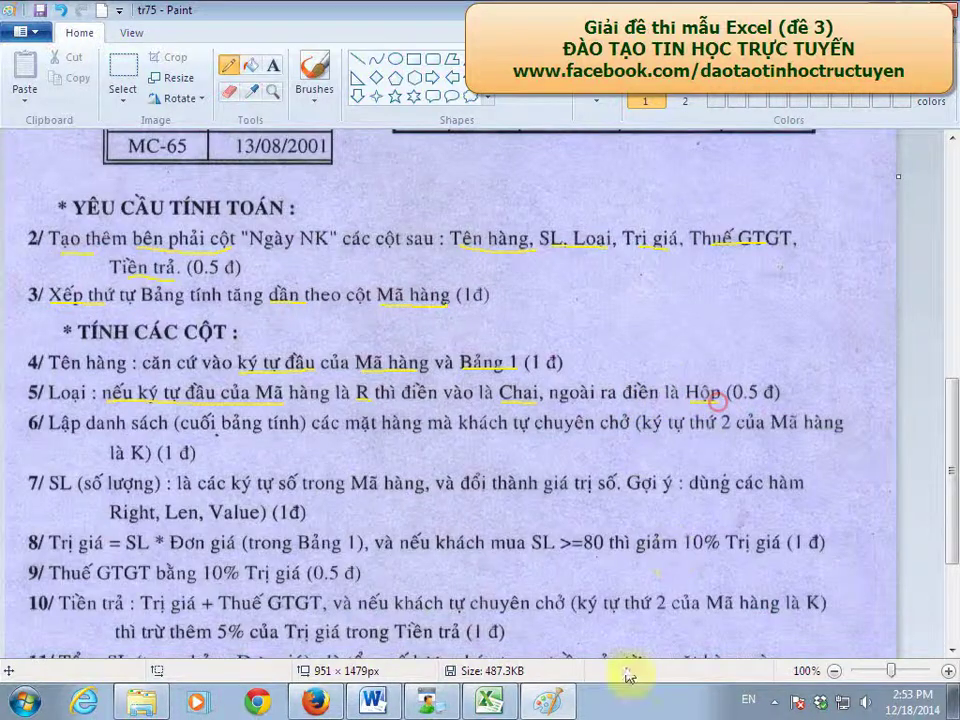
{"action": "left_click", "coordinate": [560, 710]}
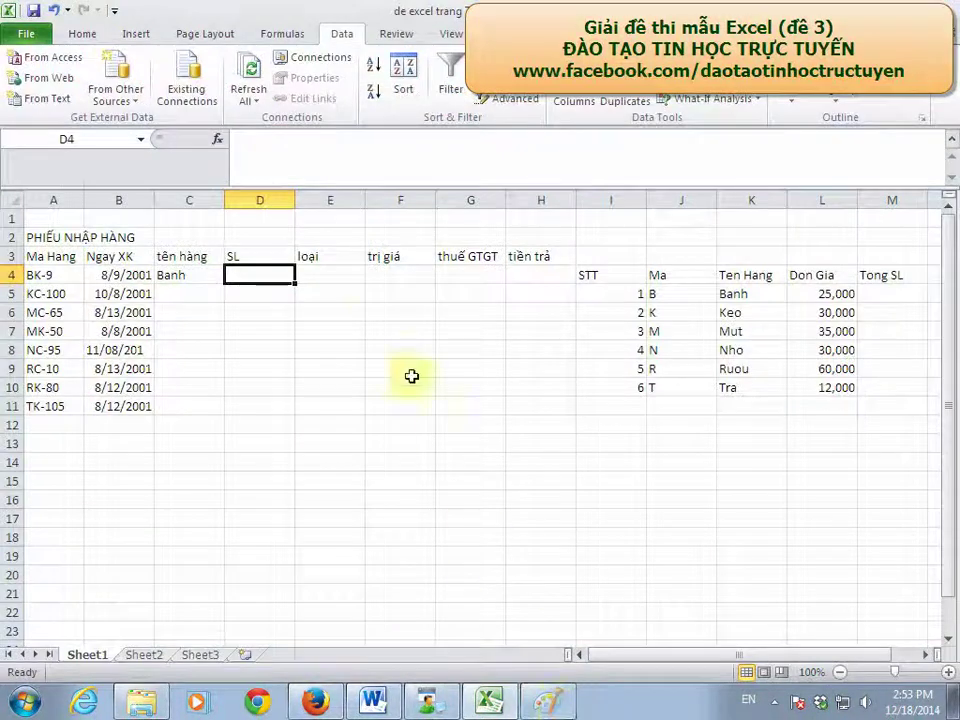
Step: Enter =IF(LEFT(A4,1)="r","chai","hop") in E4, returning hop for BK-9
{"action": "left_click", "coordinate": [348, 273]}
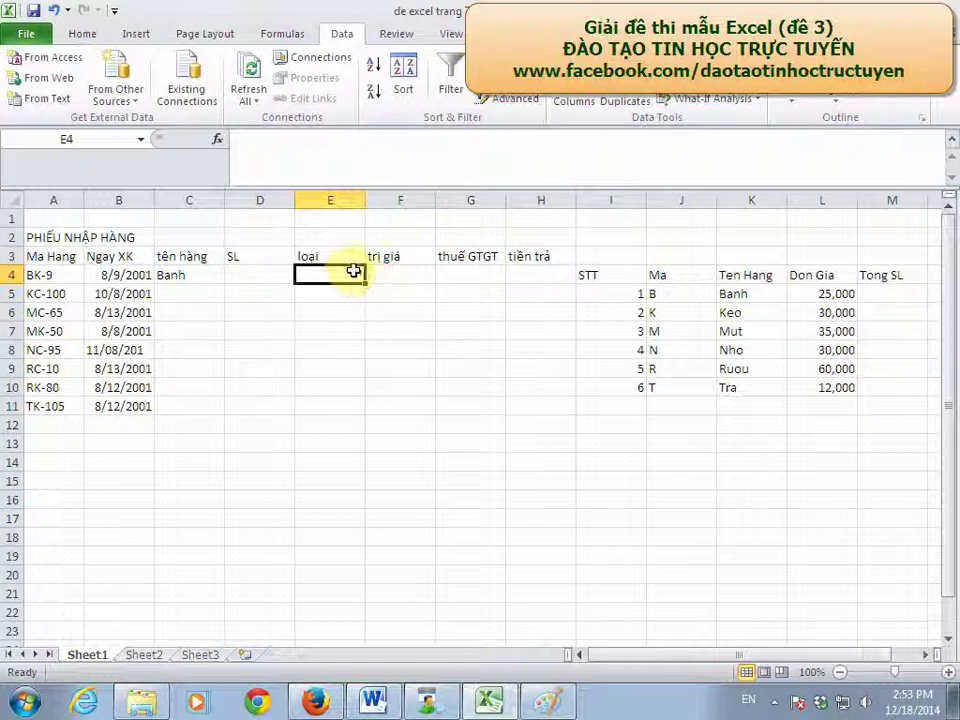
{"action": "type", "text": "=i"}
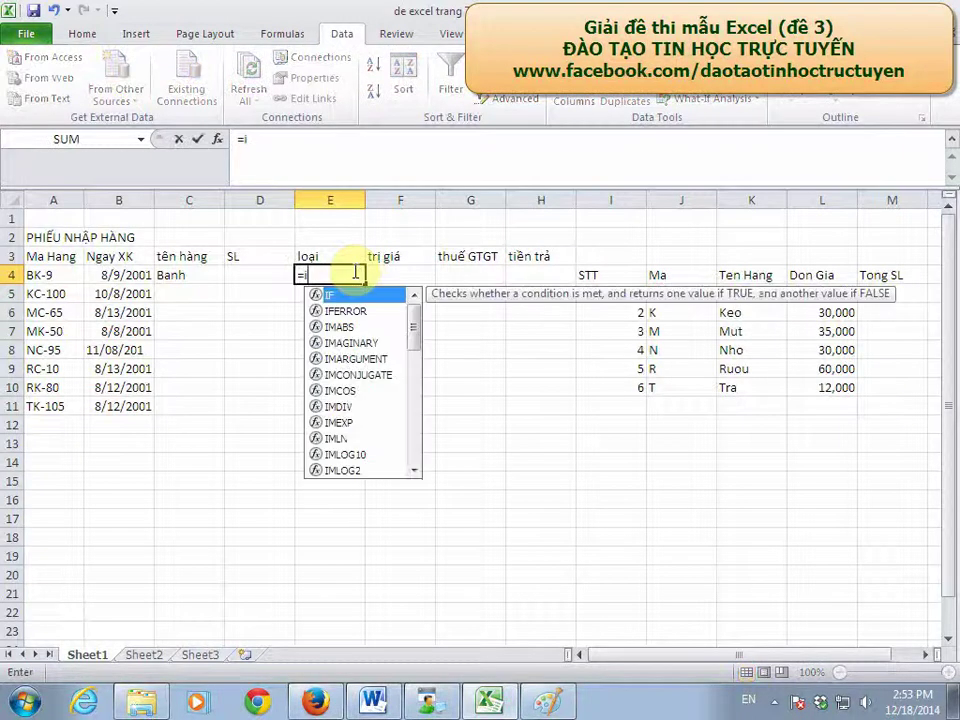
{"action": "type", "text": "f("}
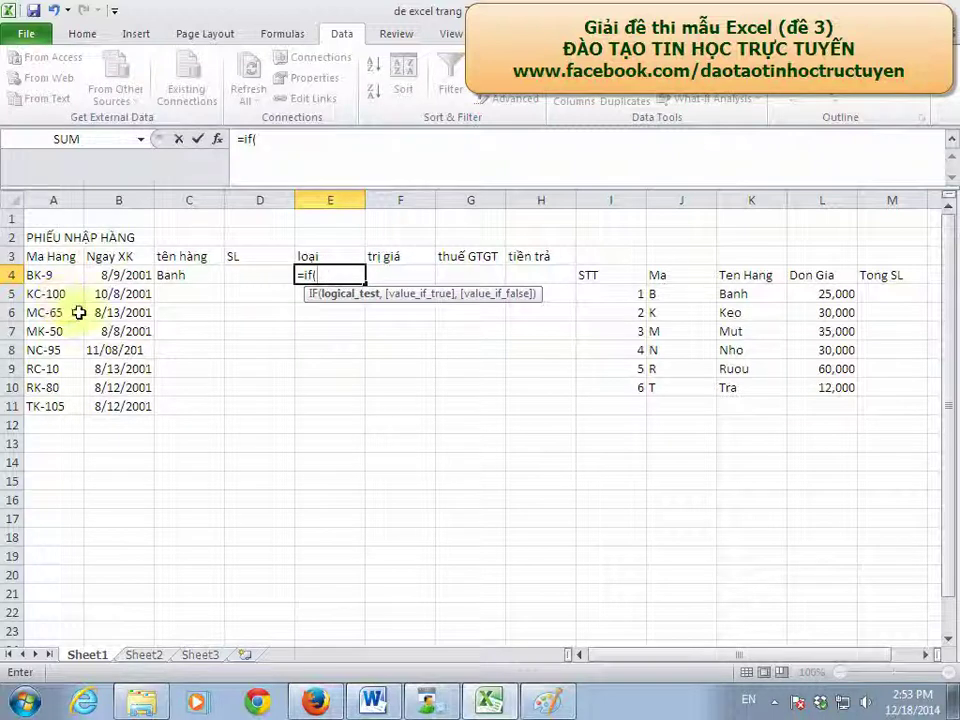
{"action": "left_click", "coordinate": [553, 700]}
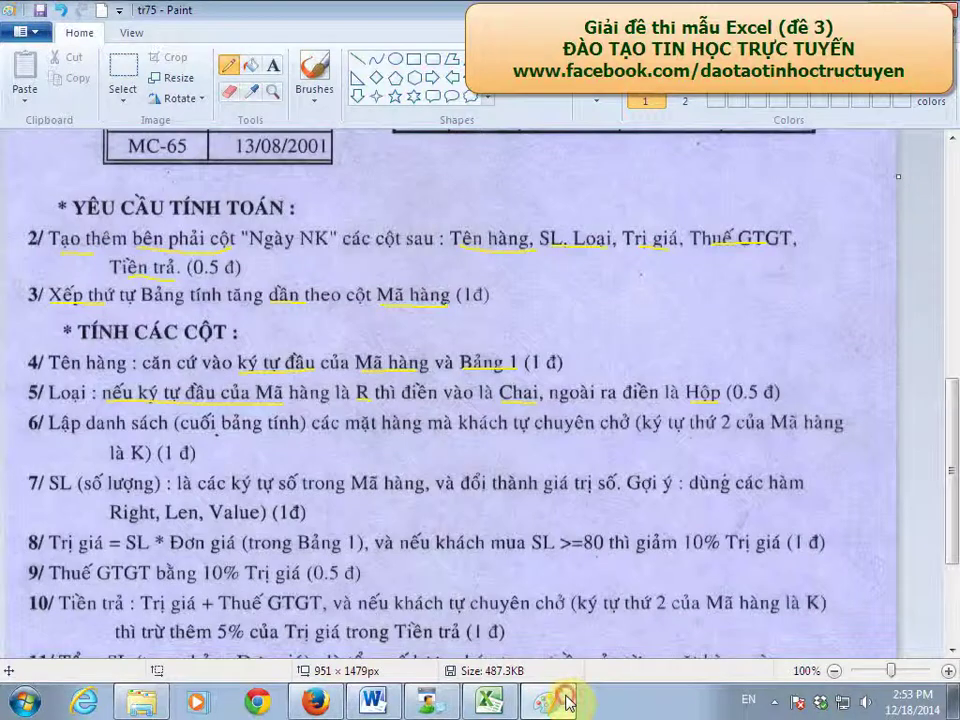
{"action": "left_click", "coordinate": [567, 703]}
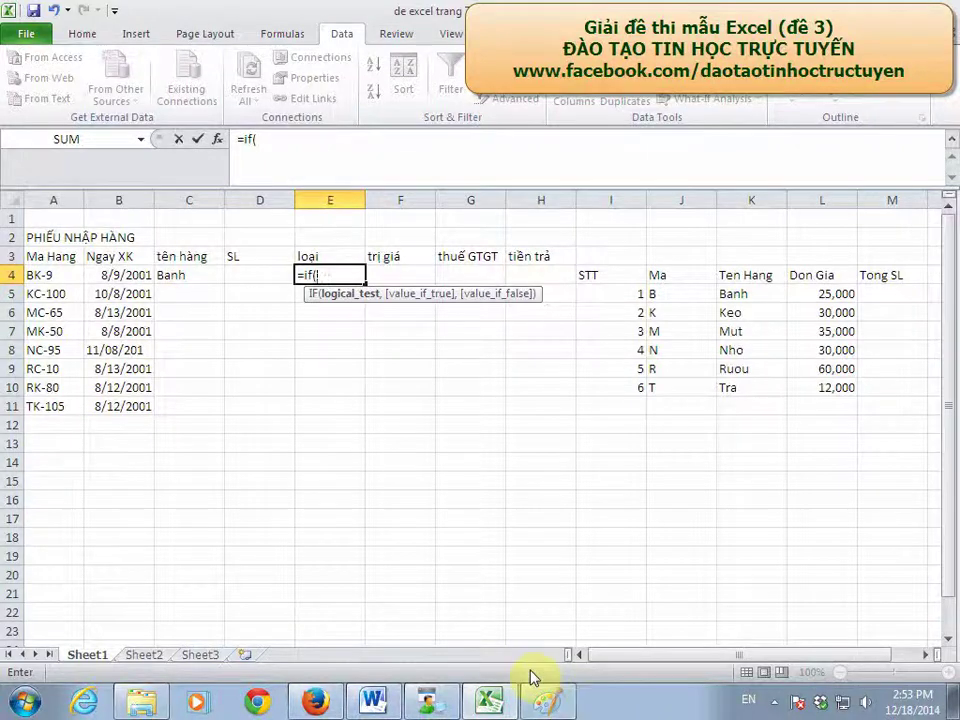
{"action": "type", "text": "left"}
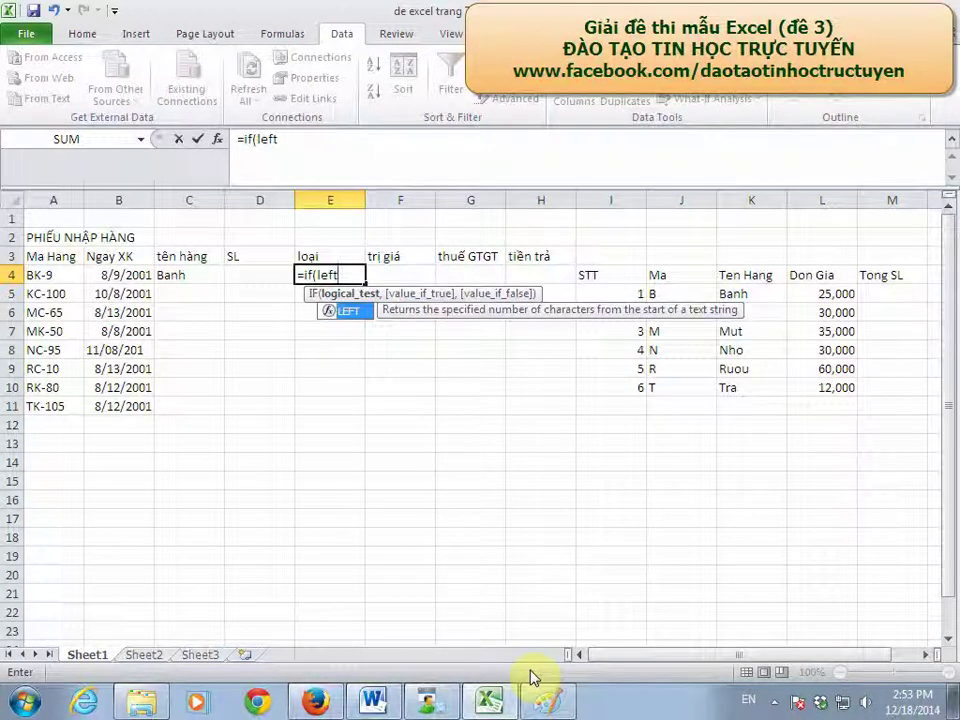
{"action": "type", "text": "("}
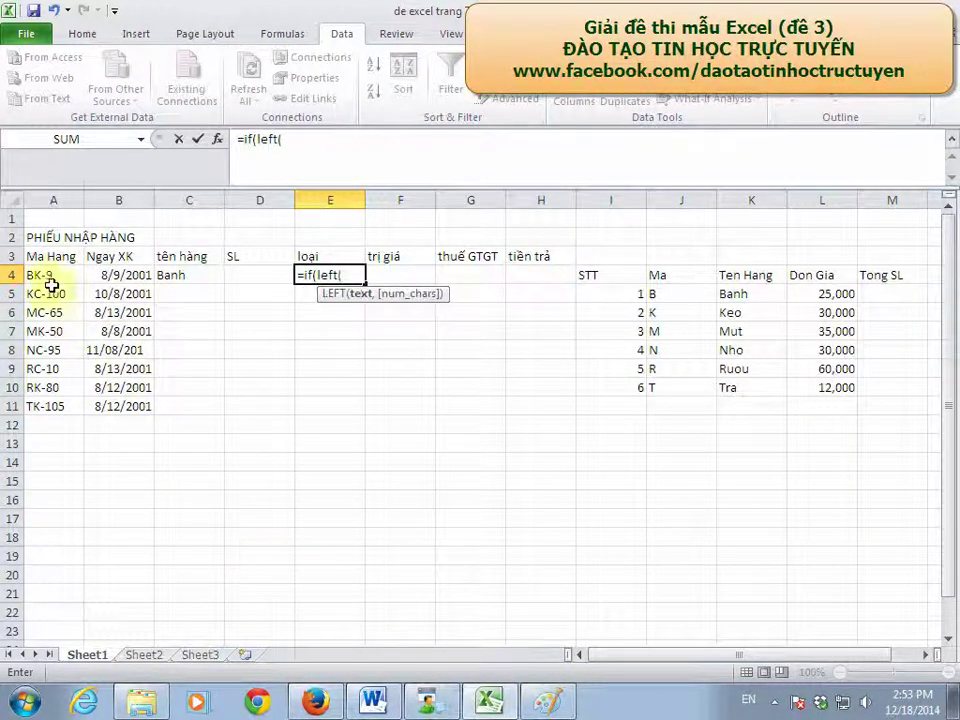
{"action": "left_click", "coordinate": [50, 276]}
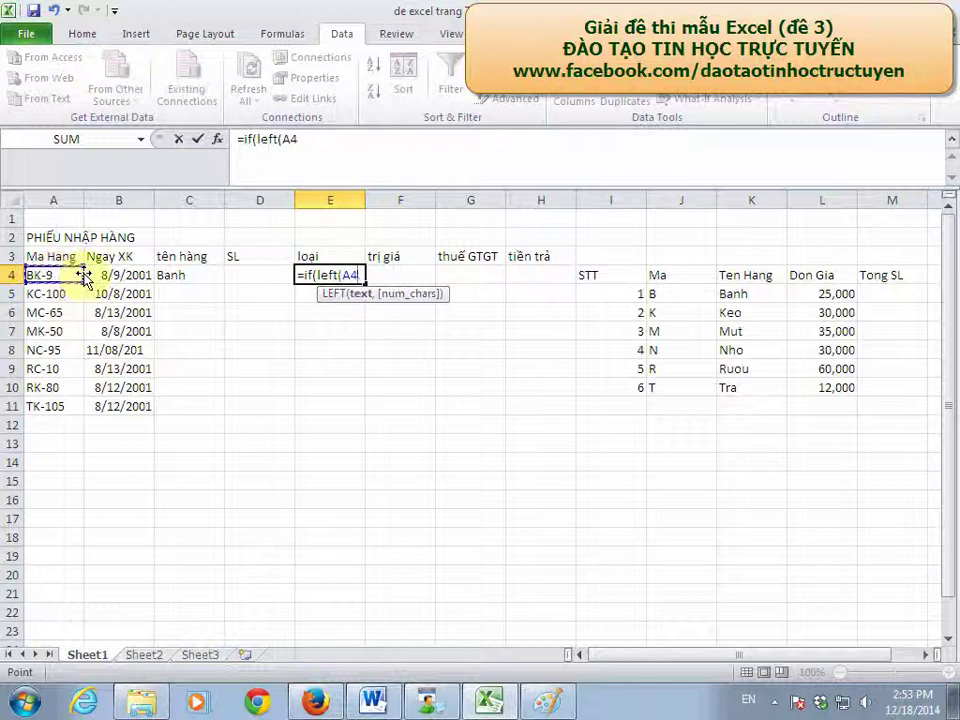
{"action": "type", "text": ",1)="}
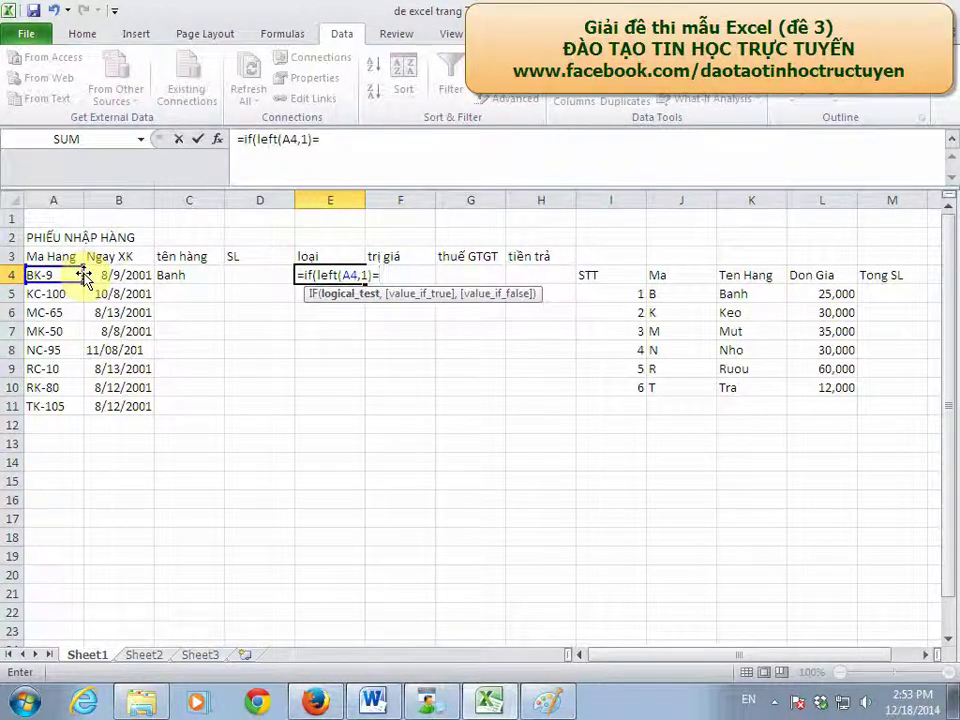
{"action": "key", "text": "alt+Tab"}
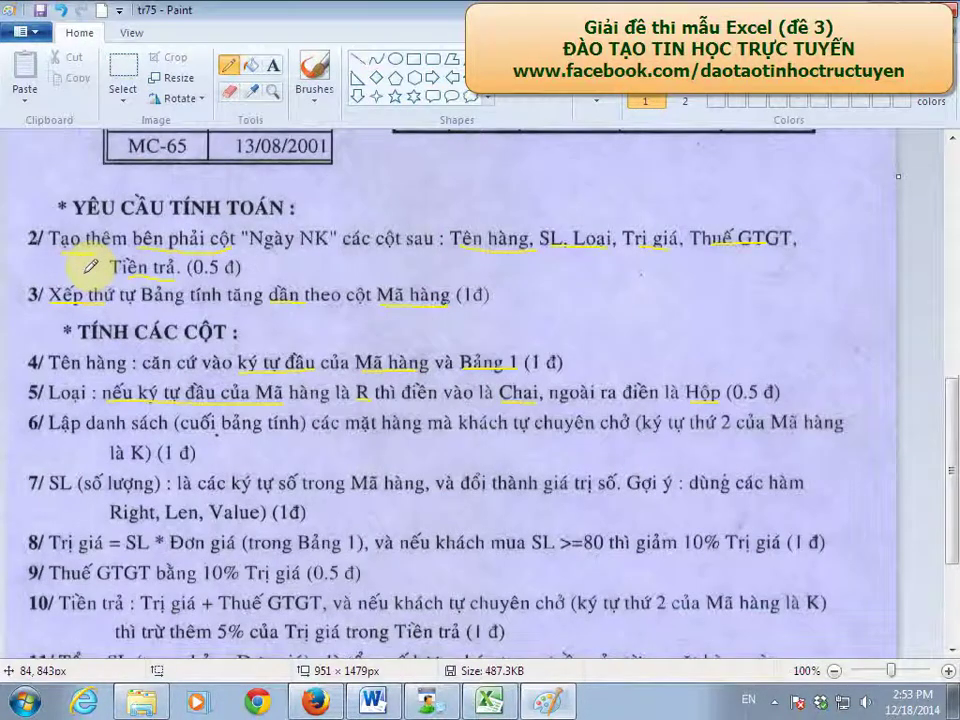
{"action": "key", "text": "alt+Tab"}
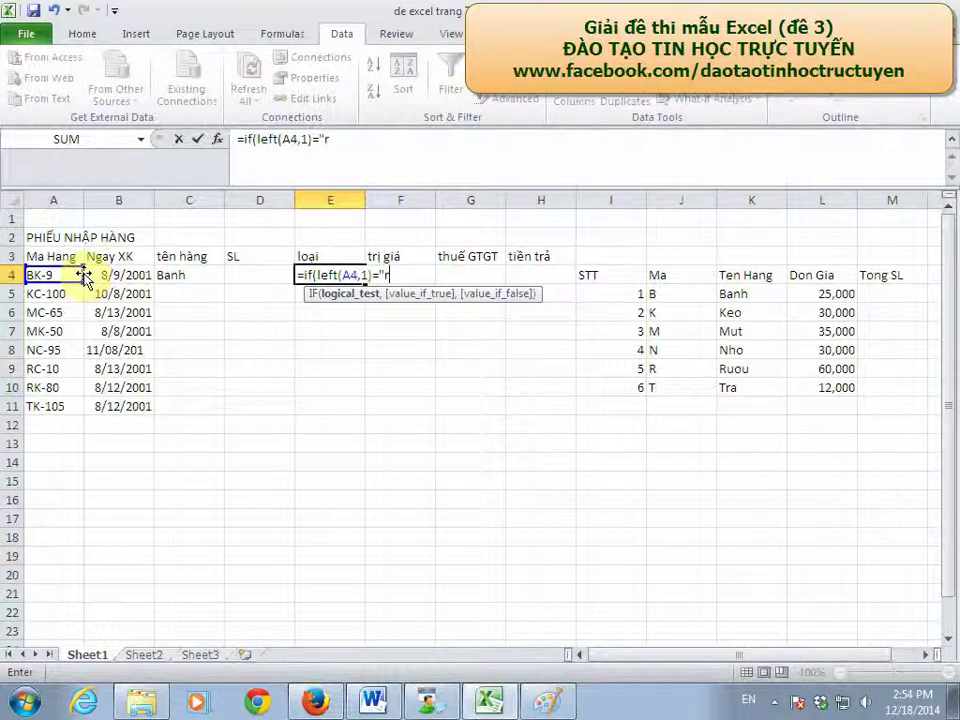
{"action": "type", "text": ","}
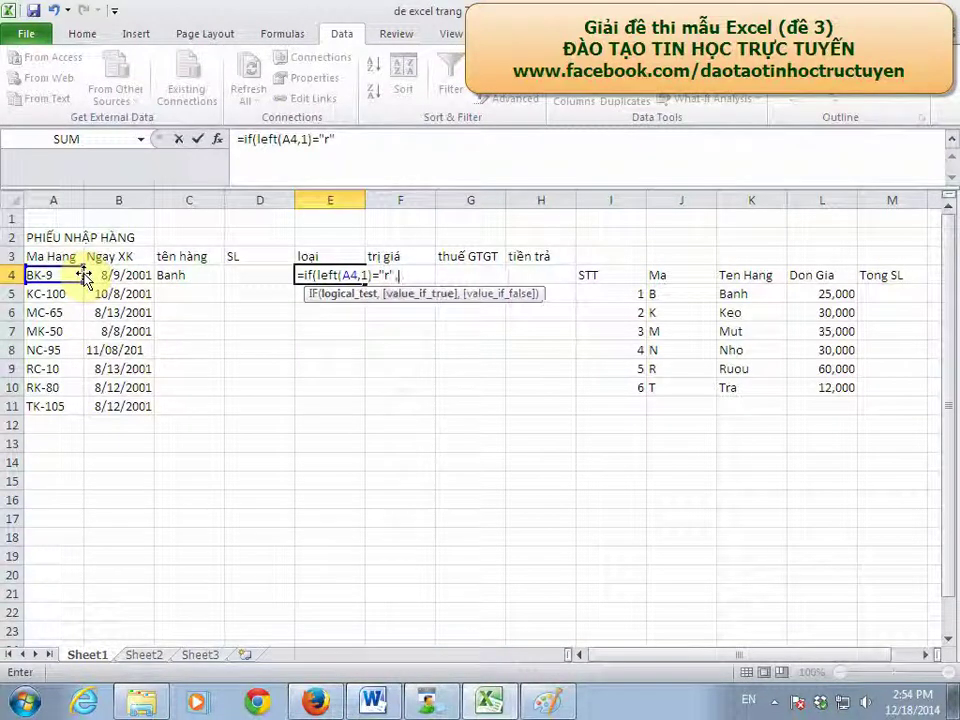
{"action": "type", "text": "\"chai"}
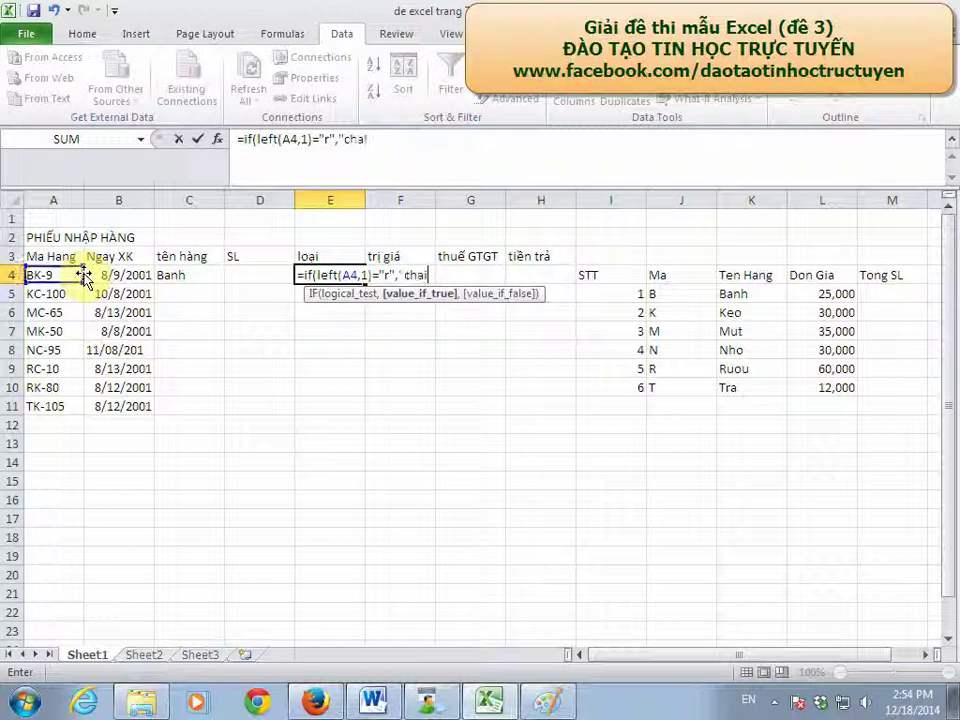
{"action": "type", "text": "\",\"h"}
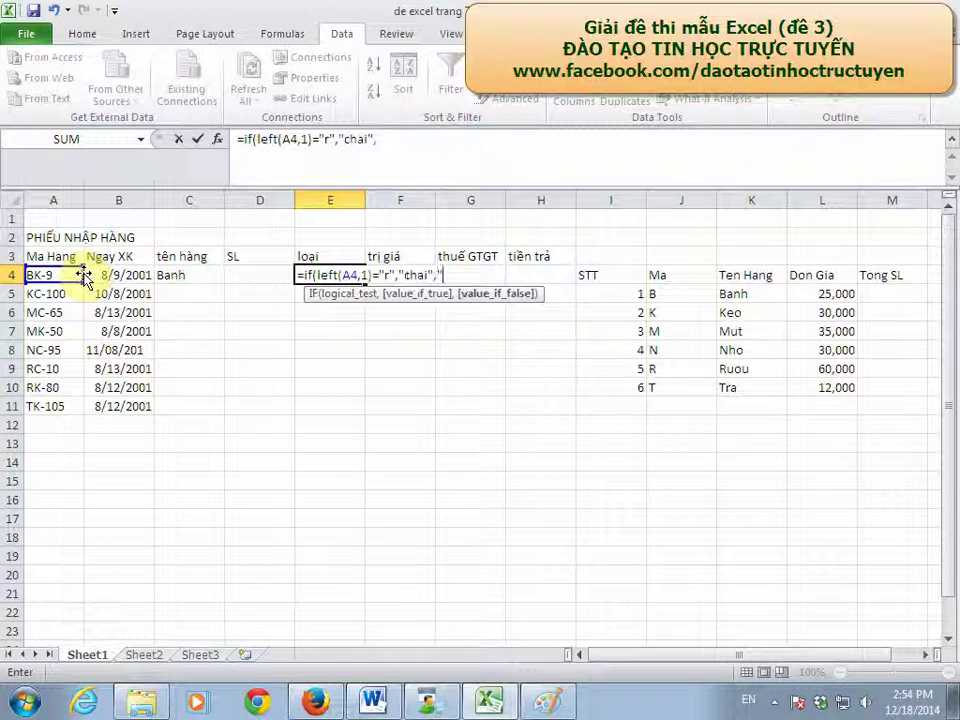
{"action": "type", "text": "op"}
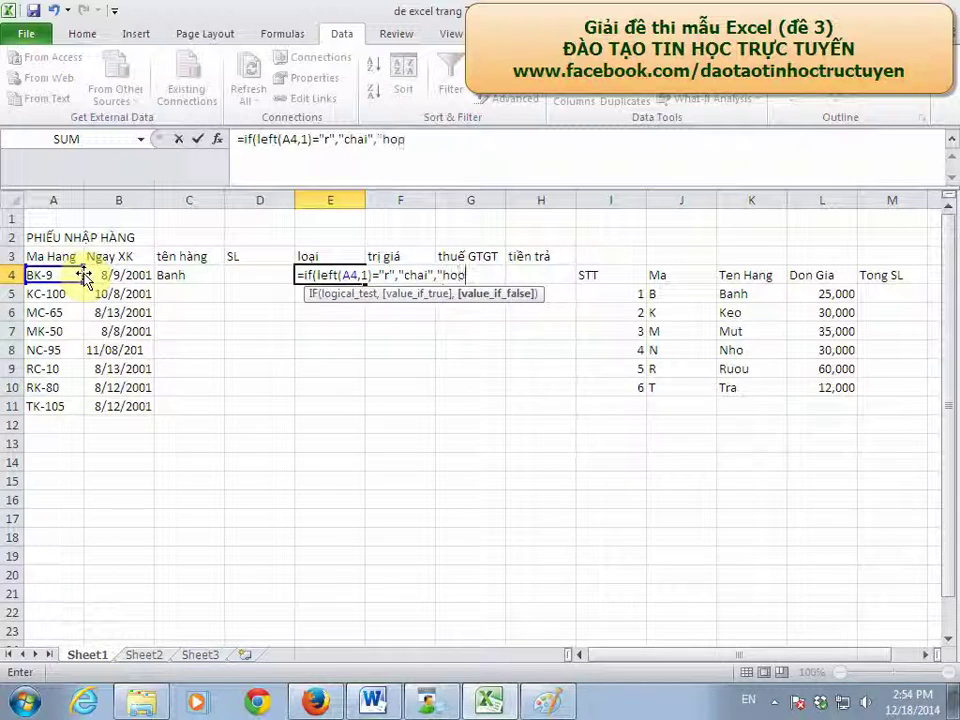
{"action": "type", "text": "\""}
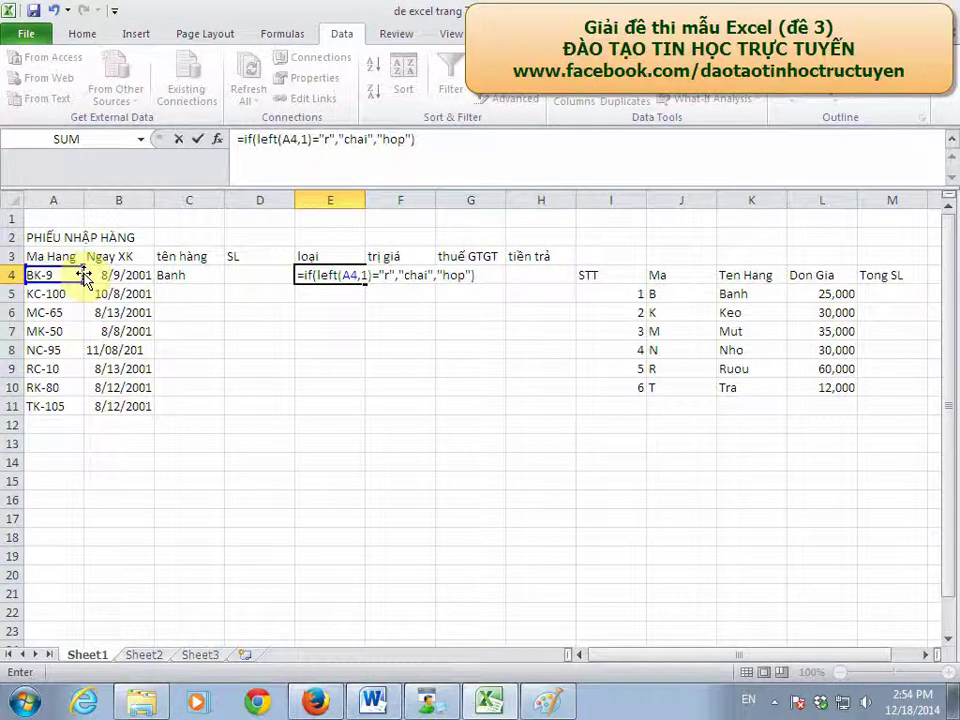
{"action": "key", "text": "Return"}
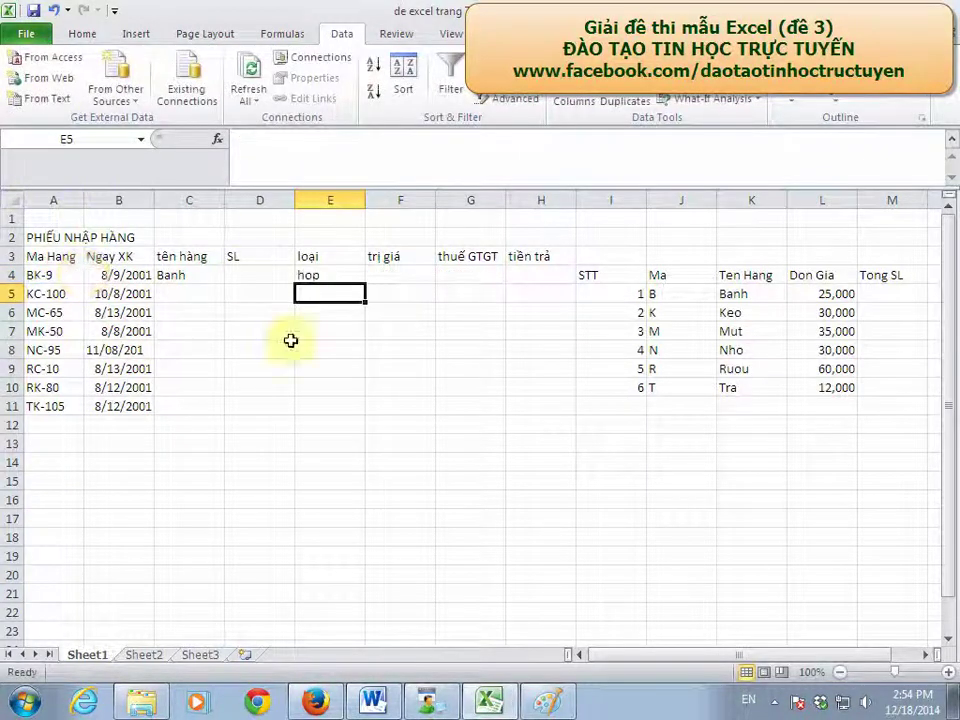
{"action": "key", "text": "alt+Tab"}
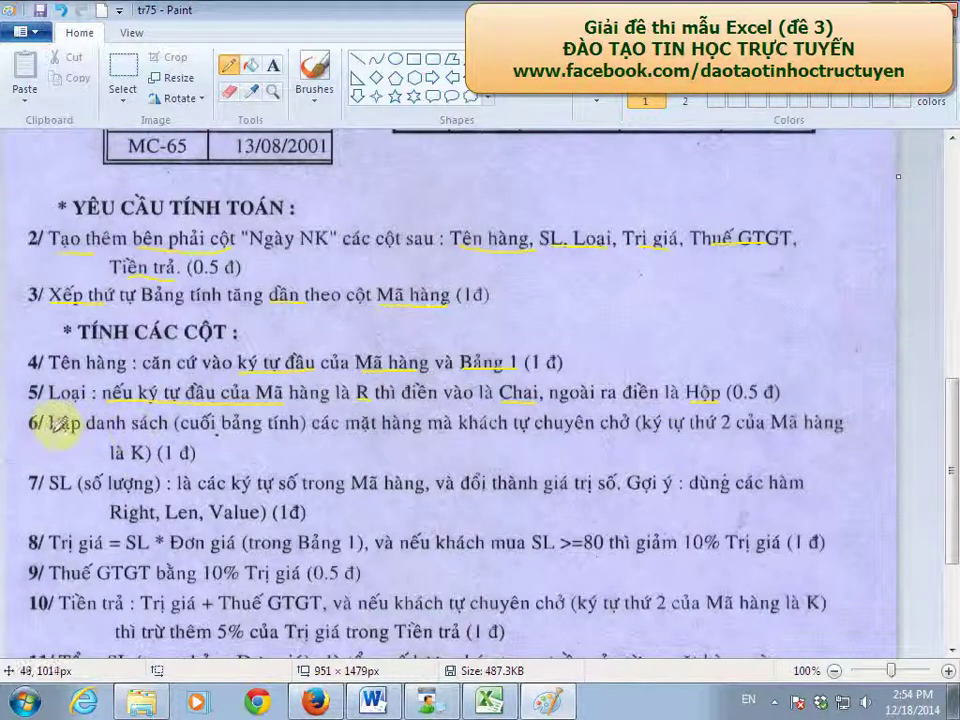
{"action": "left_click_drag", "start_coordinate": [49, 427], "coordinate": [133, 425]}
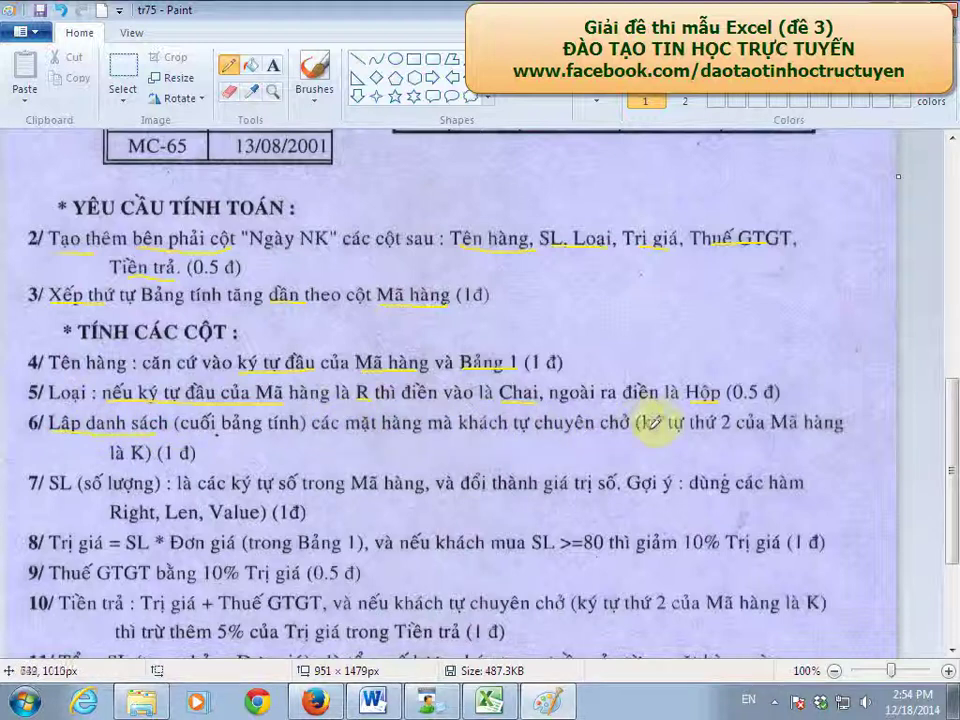
{"action": "left_click_drag", "start_coordinate": [692, 428], "coordinate": [733, 424]}
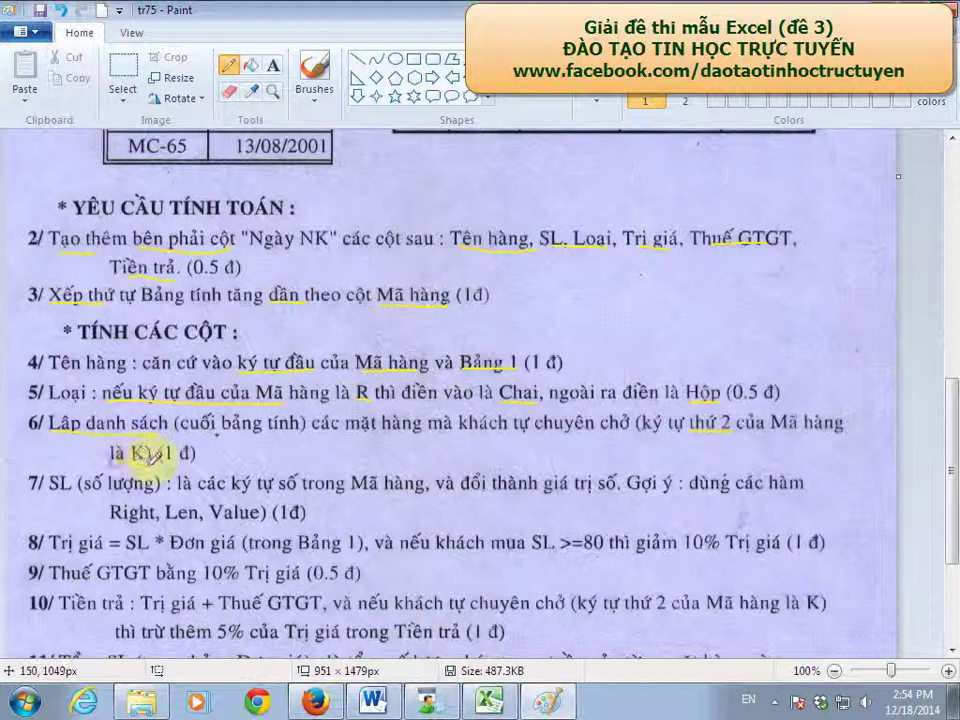
{"action": "left_click", "coordinate": [180, 455]}
{"action": "left_click", "coordinate": [500, 707]}
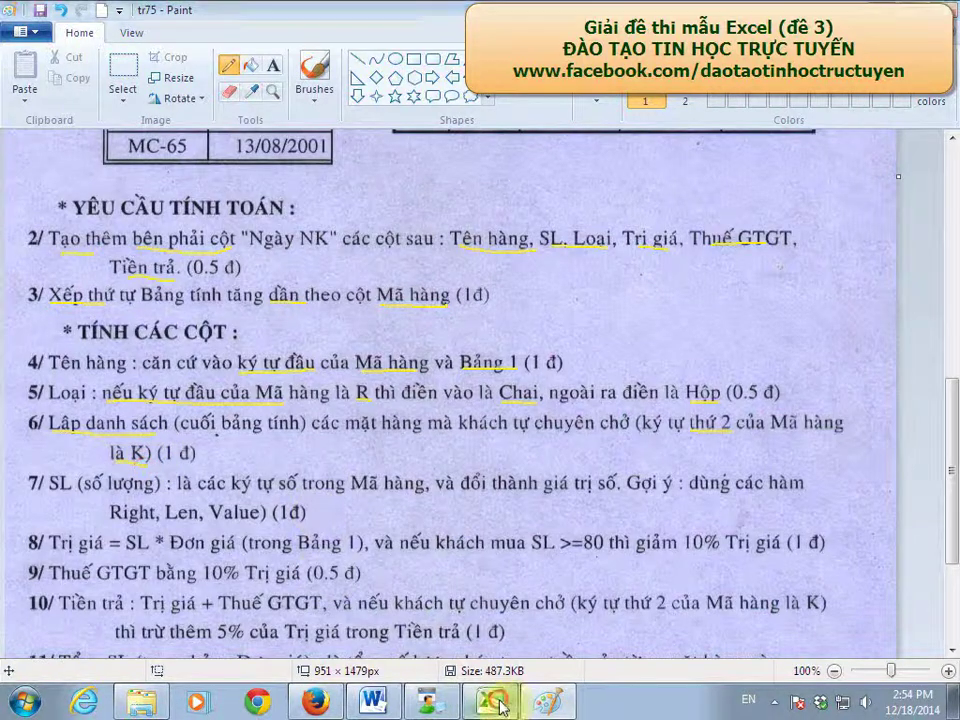
Step: Insert a blank column at I and head it 'dk cau 6' in I3
{"action": "left_click", "coordinate": [611, 199]}
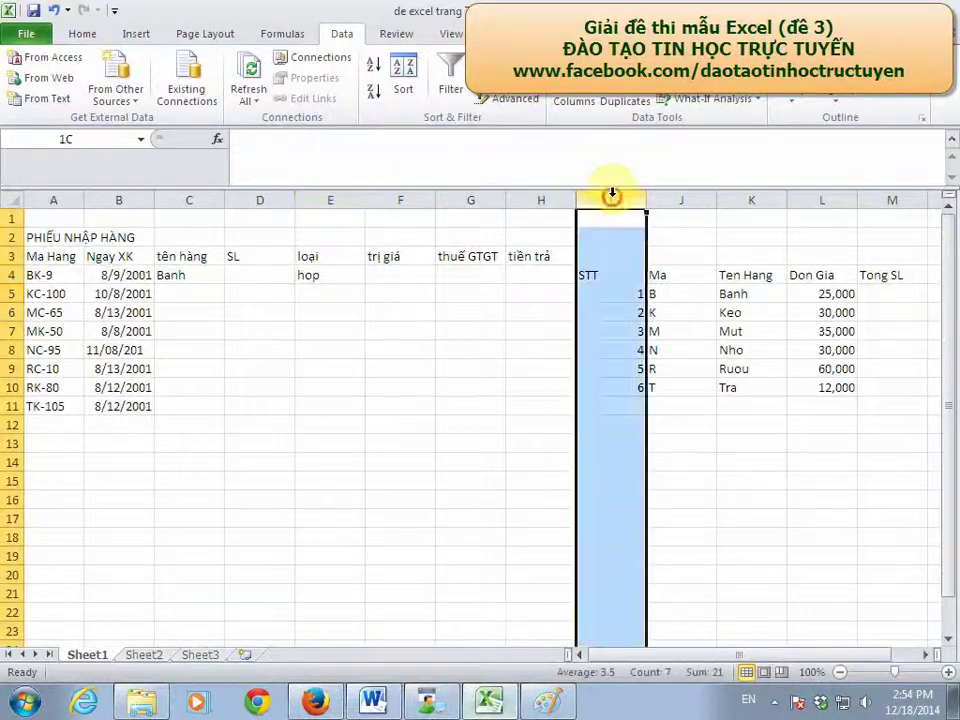
{"action": "right_click", "coordinate": [611, 197]}
{"action": "left_click", "coordinate": [654, 318]}
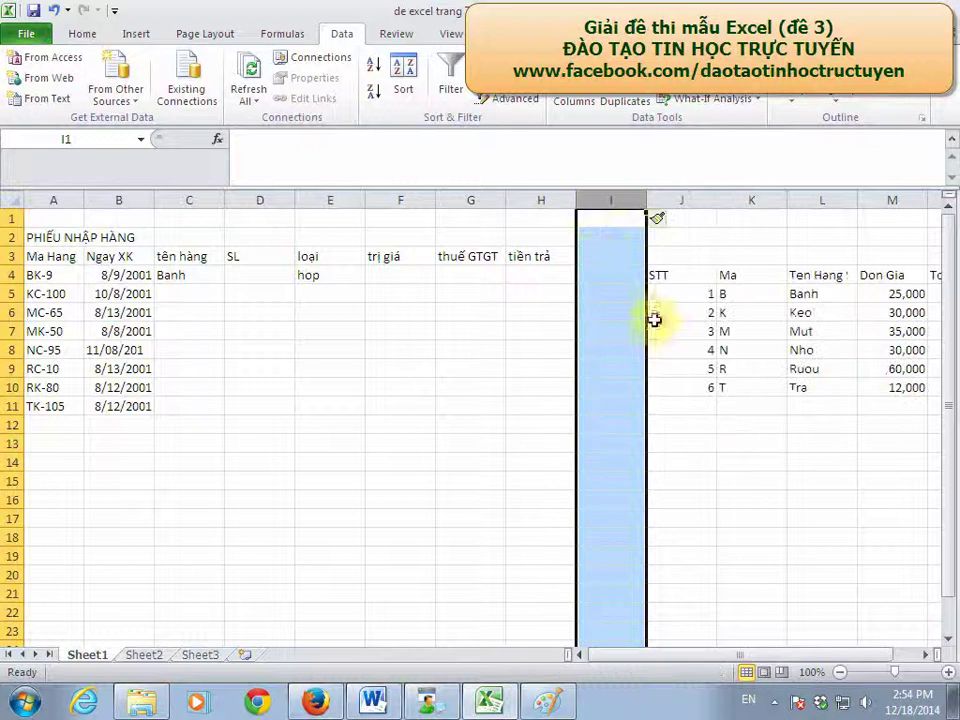
{"action": "left_click", "coordinate": [595, 256]}
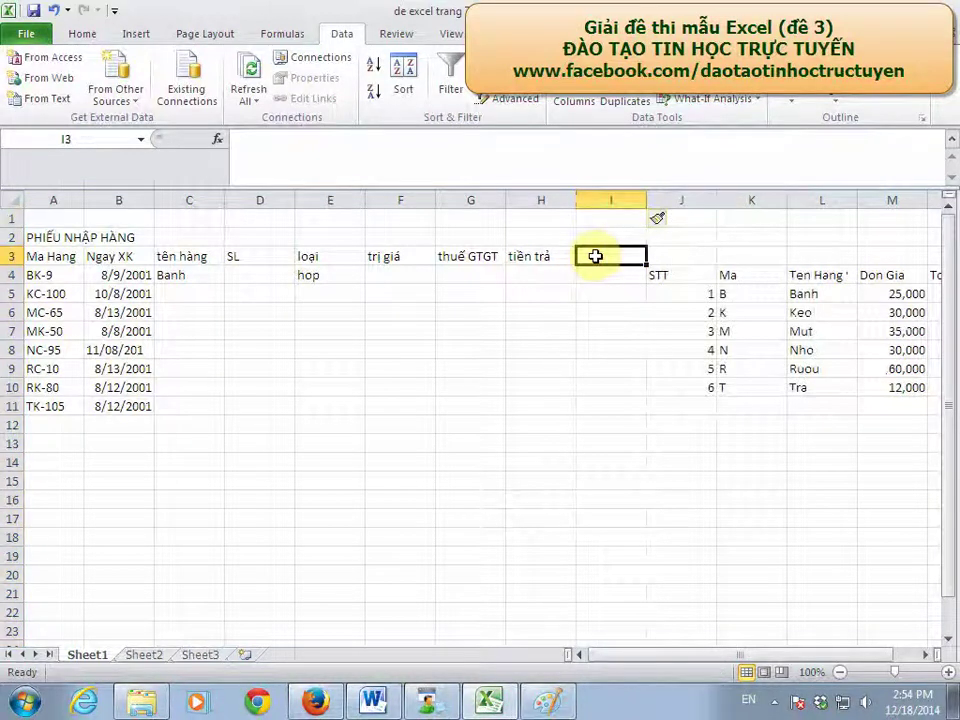
{"action": "type", "text": "dk cau"}
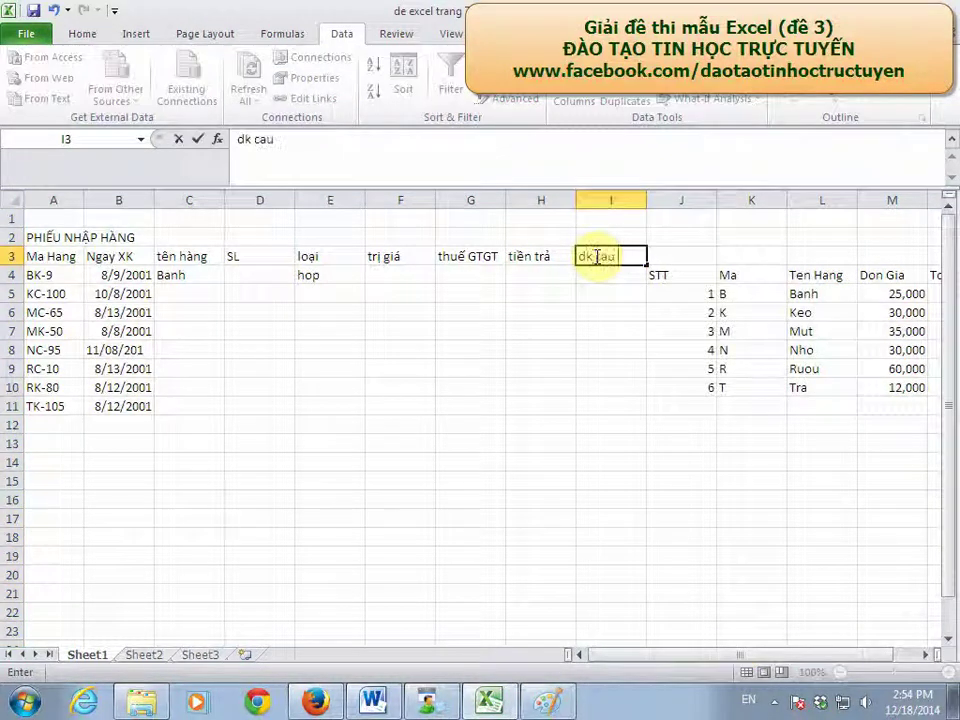
{"action": "type", "text": " 6"}
{"action": "key", "text": "Return"}
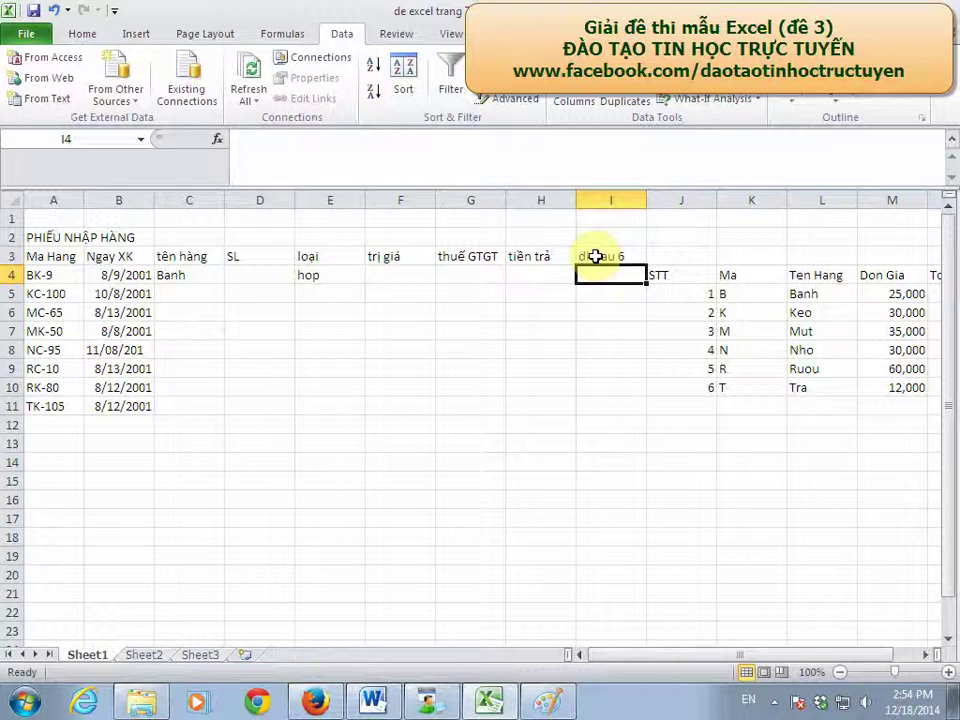
Step: Enter =mid(A4,2,1)="k" in I4 to test whether the second character is K
{"action": "type", "text": "="}
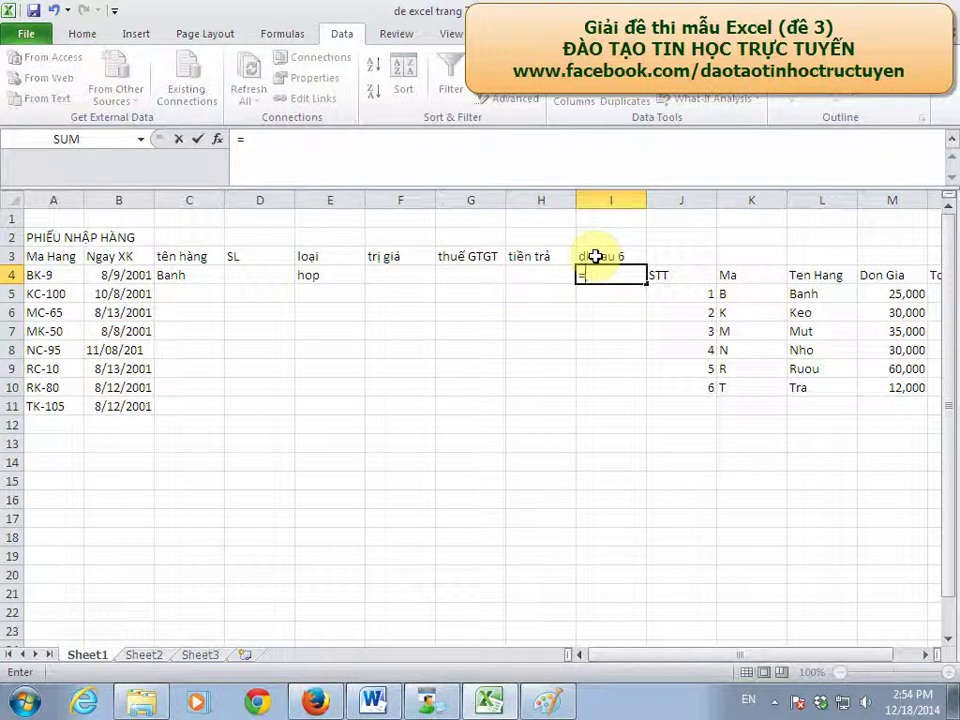
{"action": "type", "text": "mid"}
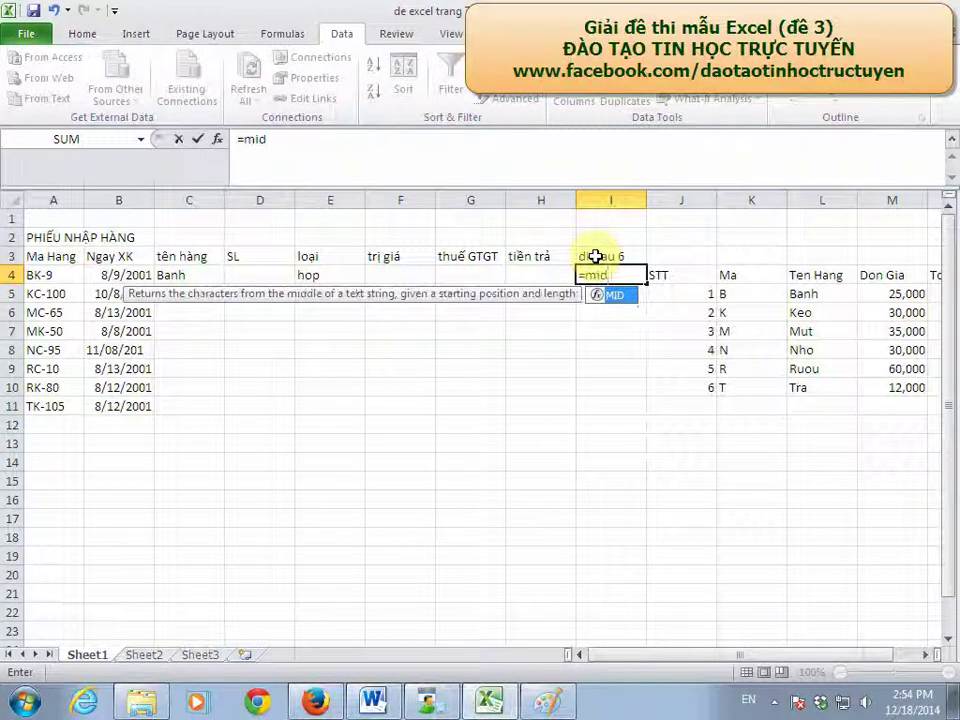
{"action": "type", "text": "("}
{"action": "left_click", "coordinate": [73, 275]}
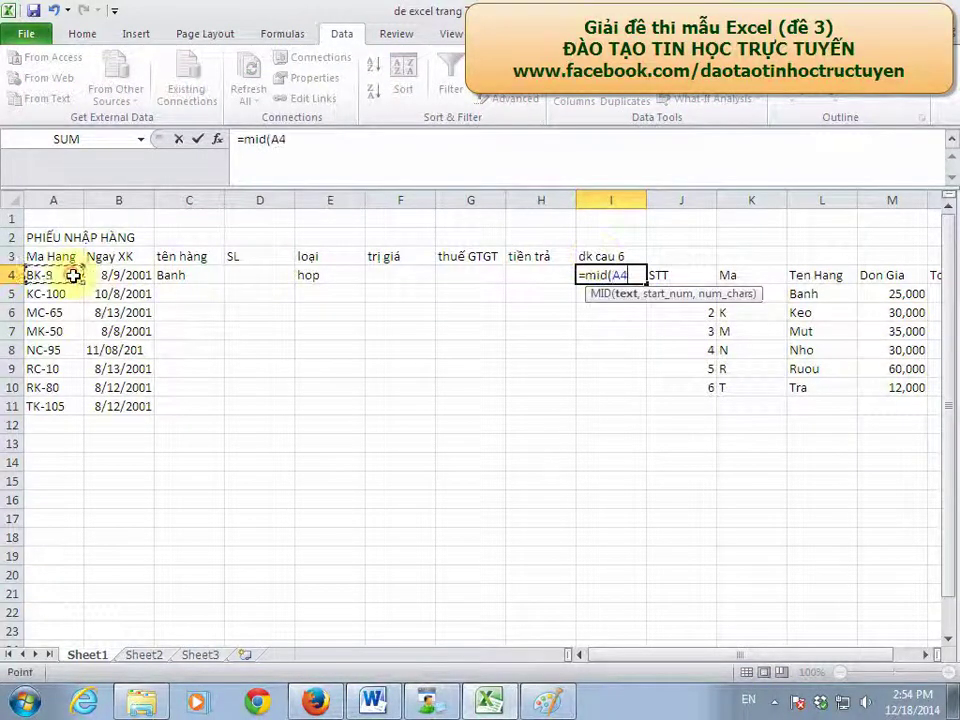
{"action": "type", "text": ",2,1)"}
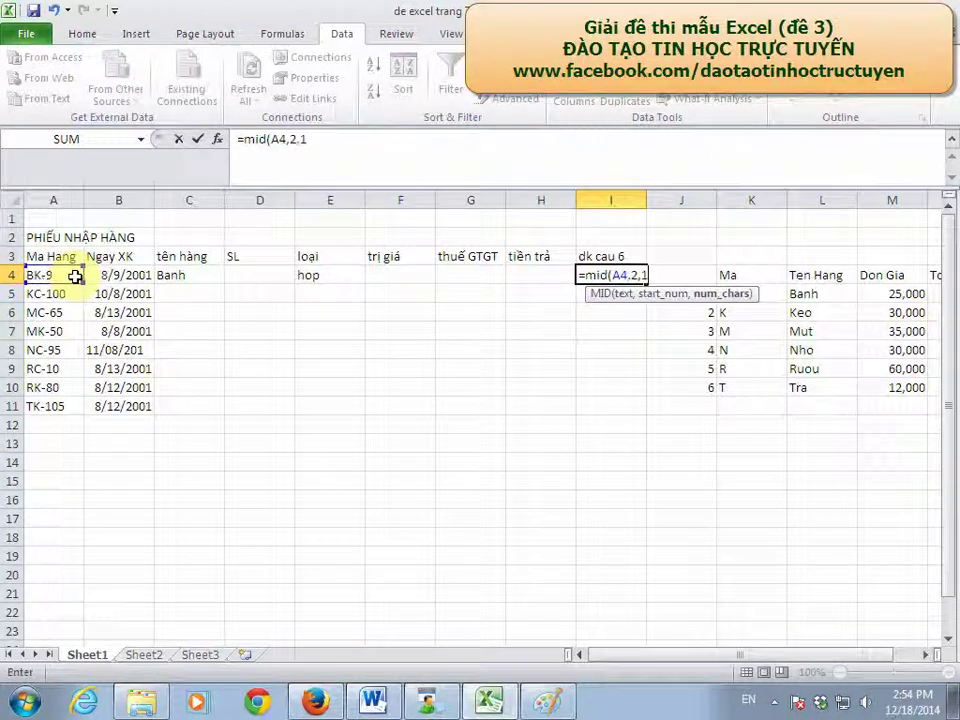
{"action": "type", "text": "=\"k"}
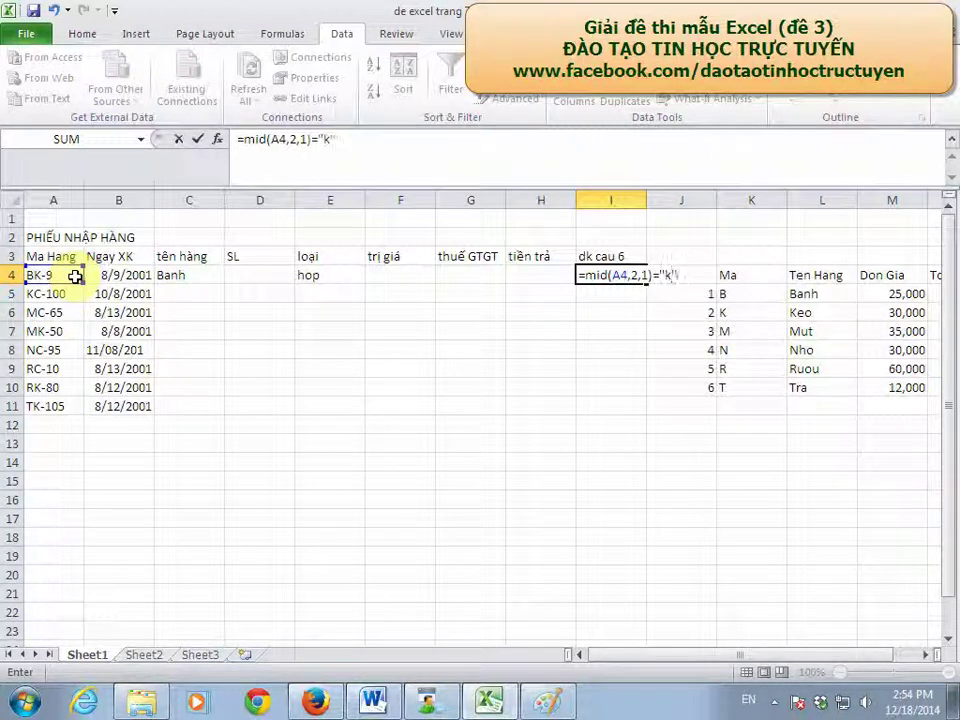
{"action": "key", "text": "Return"}
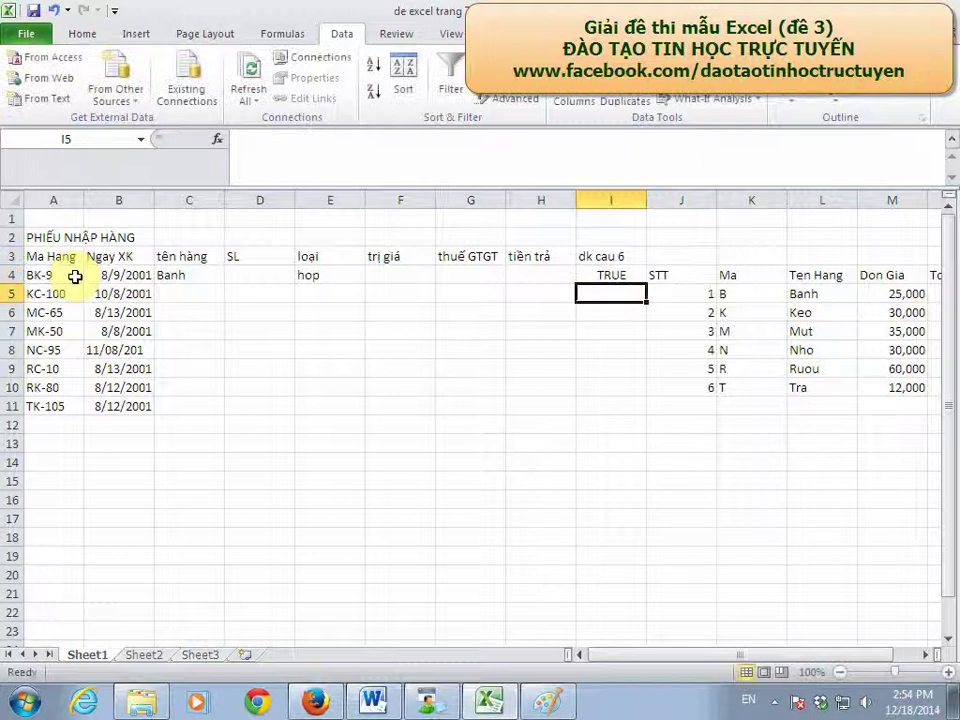
Step: Open Advanced Filter for the goods table with Copy to another location and list range A3:H11
{"action": "mouse_move", "coordinate": [36, 256]}
{"action": "left_mouse_down"}
{"action": "mouse_move", "coordinate": [168, 277]}
{"action": "mouse_move", "coordinate": [531, 399]}
{"action": "left_mouse_up"}
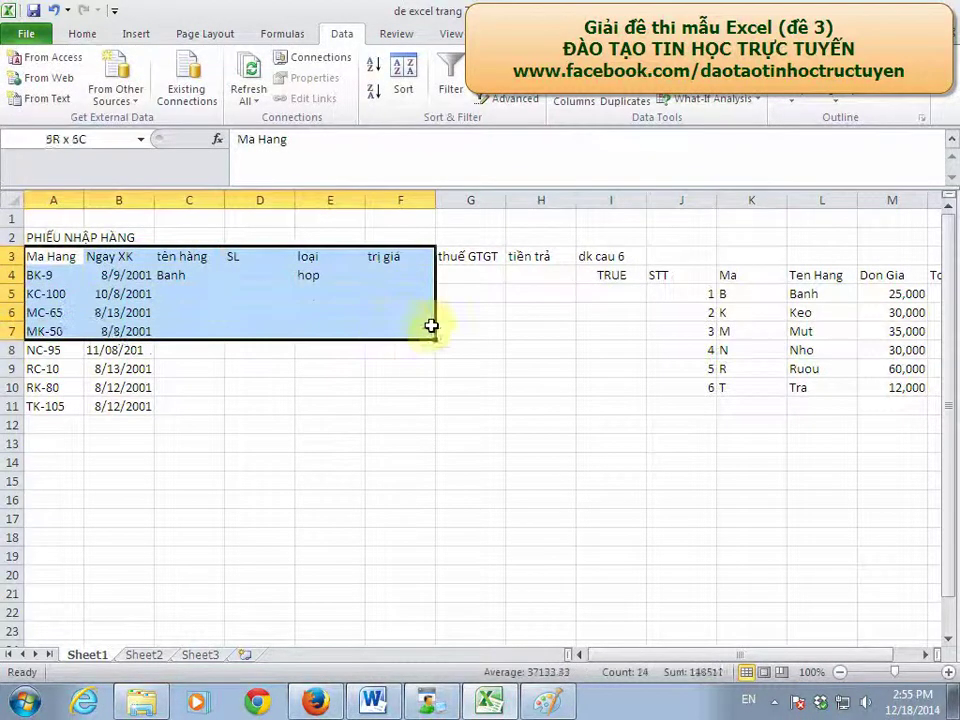
{"action": "left_click", "coordinate": [513, 98]}
{"action": "left_click", "coordinate": [465, 297]}
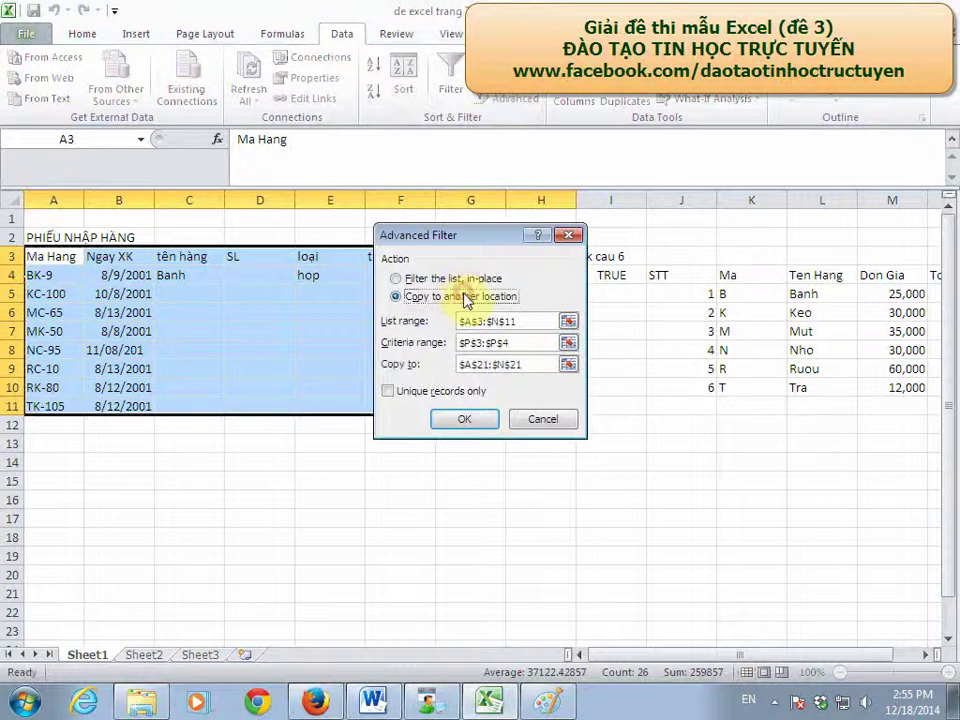
{"action": "left_click", "coordinate": [461, 281]}
{"action": "left_click", "coordinate": [420, 297]}
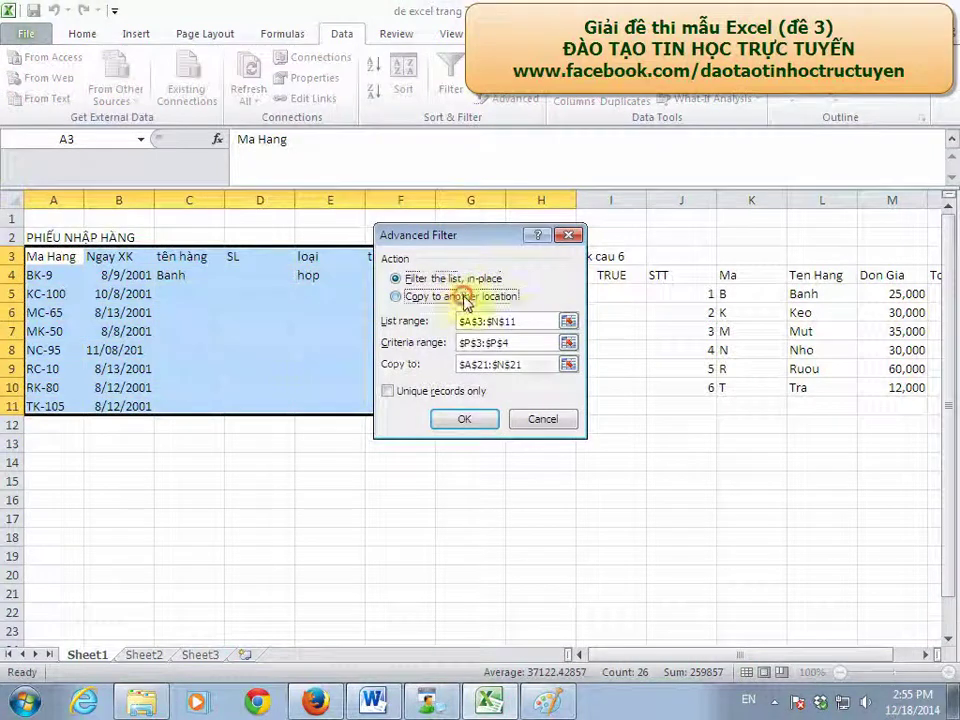
{"action": "left_click", "coordinate": [568, 321]}
{"action": "mouse_move", "coordinate": [60, 258]}
{"action": "left_mouse_down"}
{"action": "mouse_move", "coordinate": [540, 388]}
{"action": "mouse_move", "coordinate": [536, 400]}
{"action": "left_mouse_up"}
{"action": "left_click", "coordinate": [573, 256]}
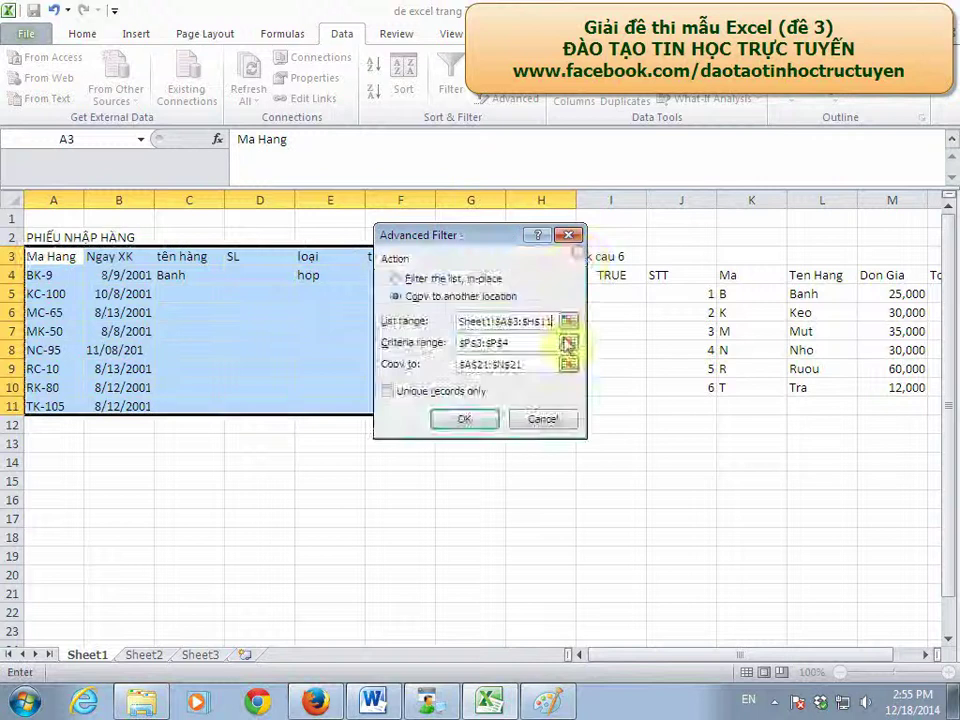
Step: Set criteria range I3:I4 and destination A14, then close the dialog without filtering
{"action": "left_click", "coordinate": [568, 343]}
{"action": "left_click_drag", "start_coordinate": [540, 230], "coordinate": [600, 269]}
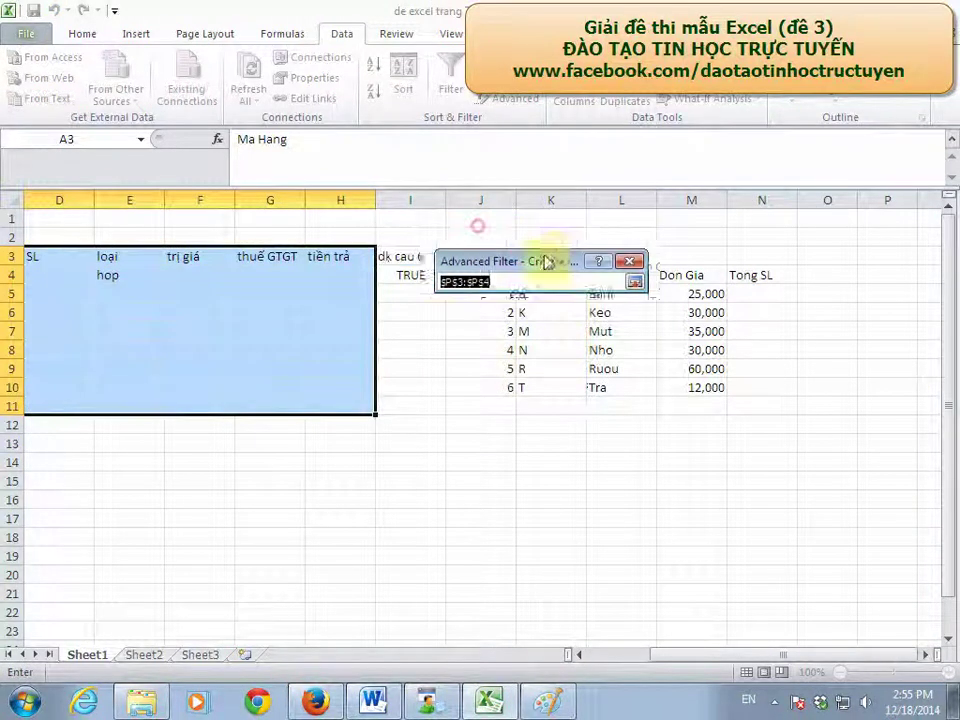
{"action": "left_click_drag", "start_coordinate": [422, 259], "coordinate": [428, 274]}
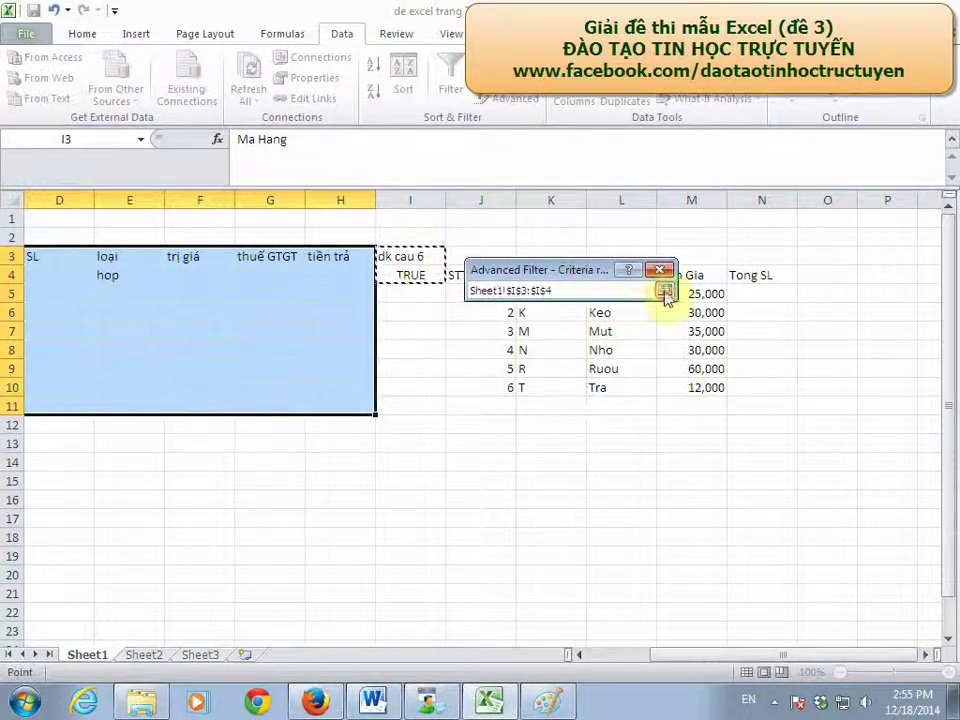
{"action": "left_click", "coordinate": [664, 290]}
{"action": "left_click", "coordinate": [659, 399]}
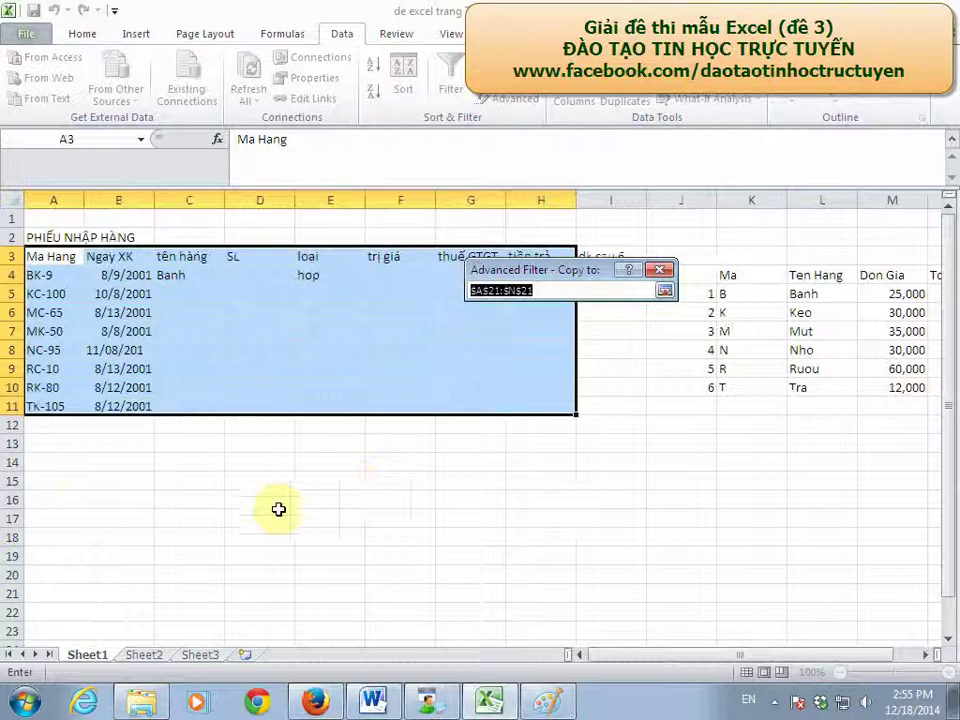
{"action": "left_click", "coordinate": [44, 468]}
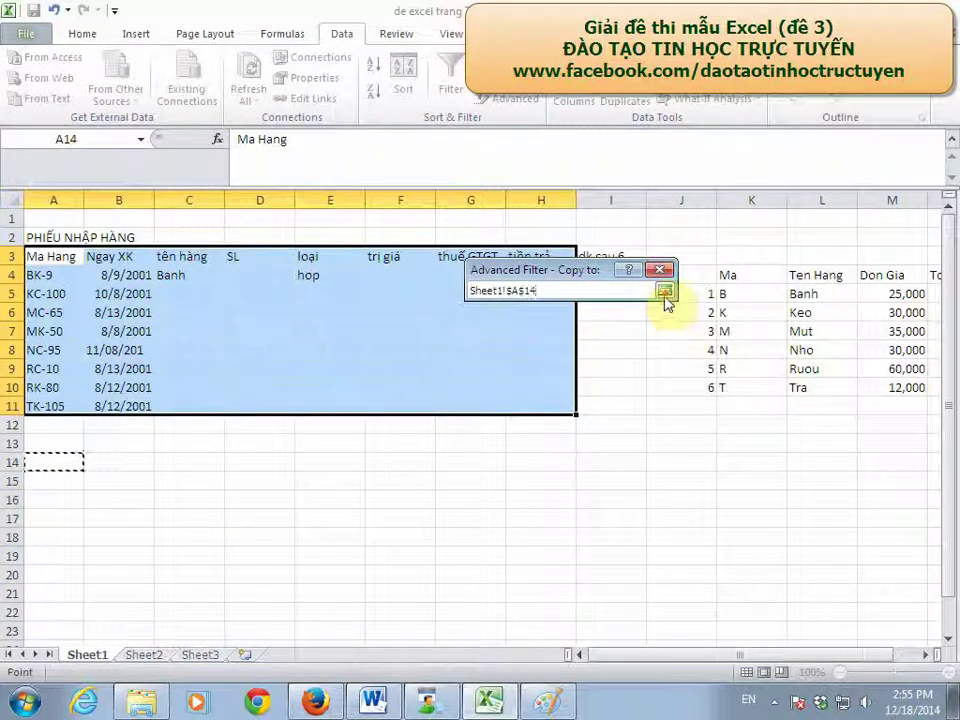
{"action": "left_click", "coordinate": [665, 291]}
{"action": "left_click", "coordinate": [634, 454]}
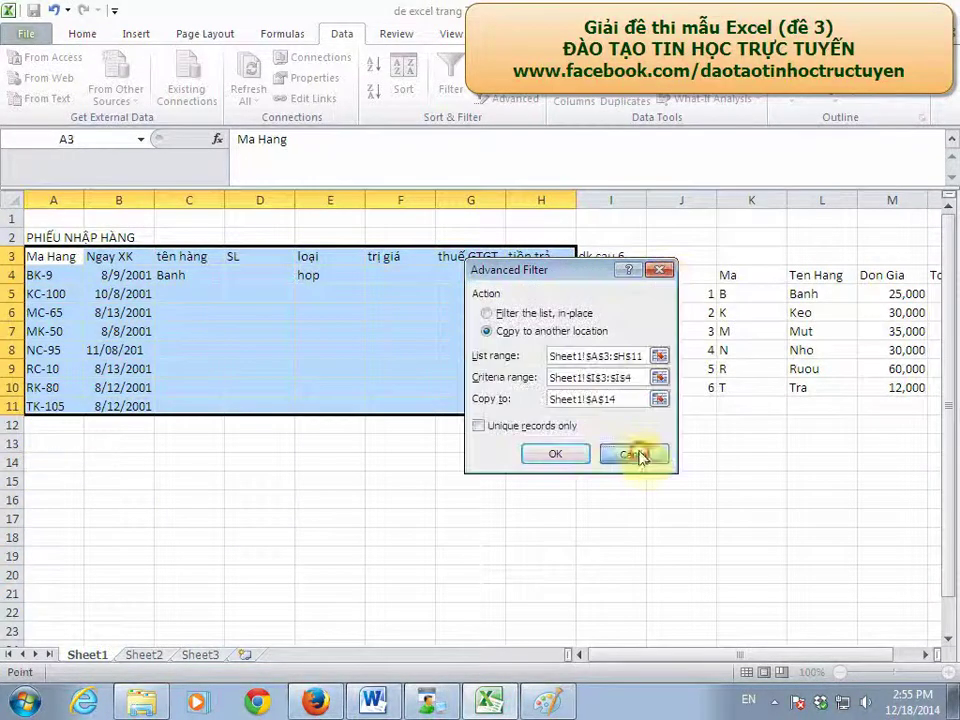
Step: Fill the tên hàng (C4) and loại (E4) formulas down to row 11, then select A3:H11
{"action": "left_click", "coordinate": [189, 274]}
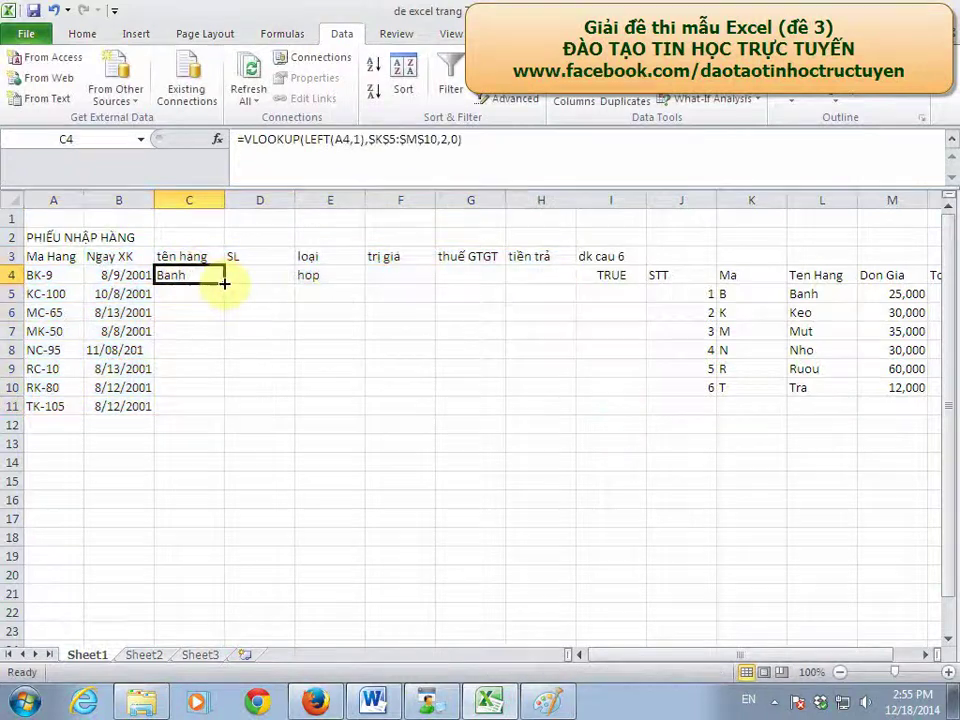
{"action": "left_click_drag", "start_coordinate": [225, 284], "coordinate": [225, 407]}
{"action": "left_click", "coordinate": [343, 275]}
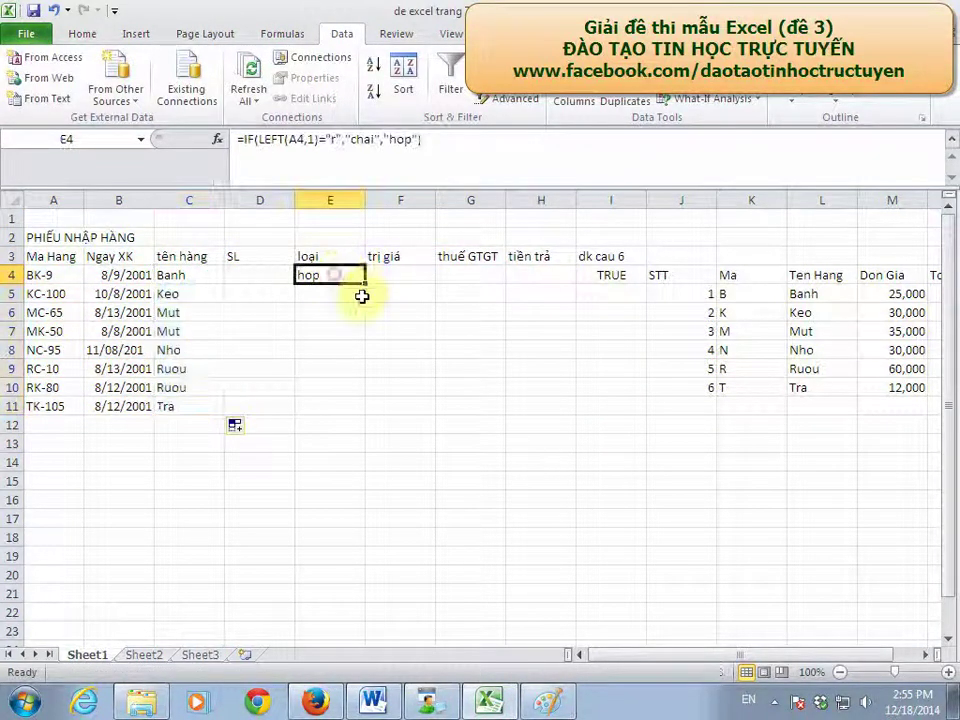
{"action": "left_click_drag", "start_coordinate": [367, 284], "coordinate": [358, 412]}
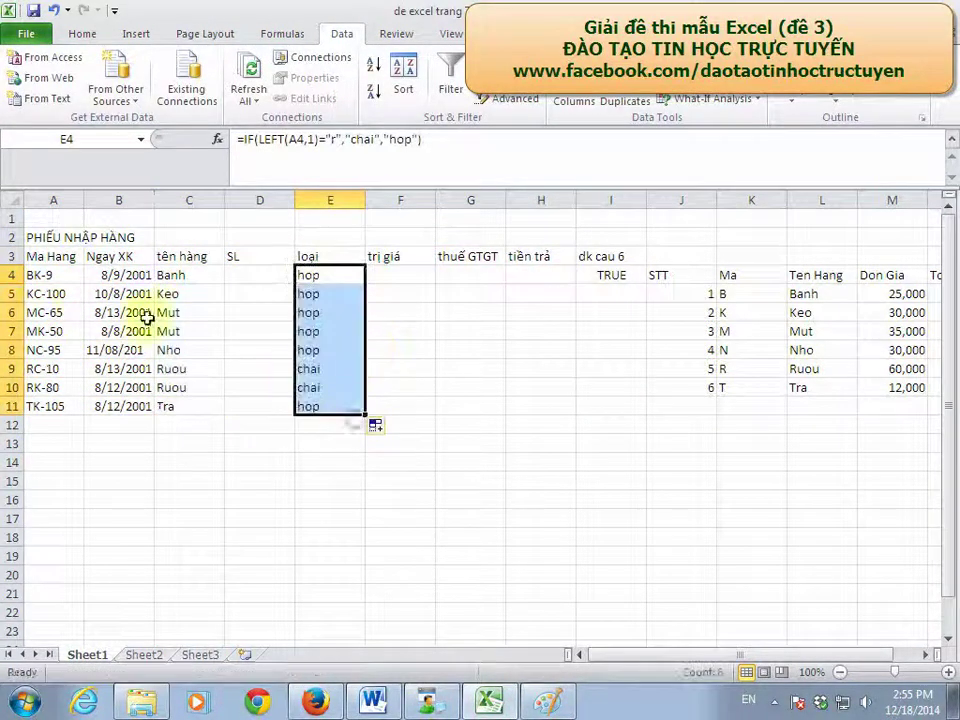
{"action": "left_click_drag", "start_coordinate": [34, 260], "coordinate": [515, 403]}
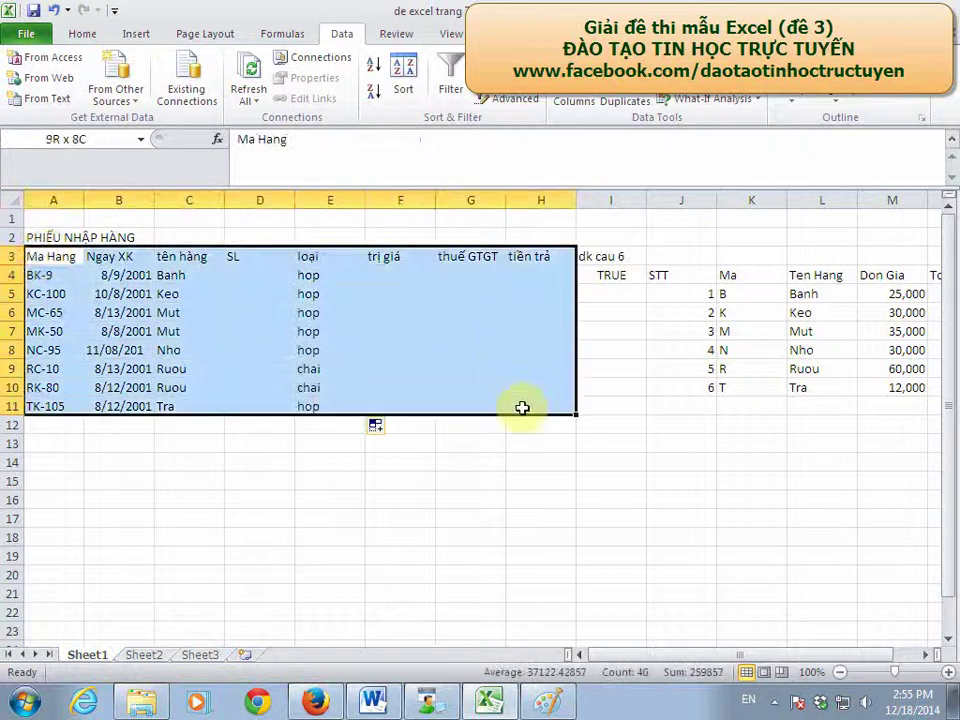
Step: Run Advanced Filter on A3:H11 with criteria I3:I4, copying matching rows to A15
{"action": "left_click", "coordinate": [515, 100]}
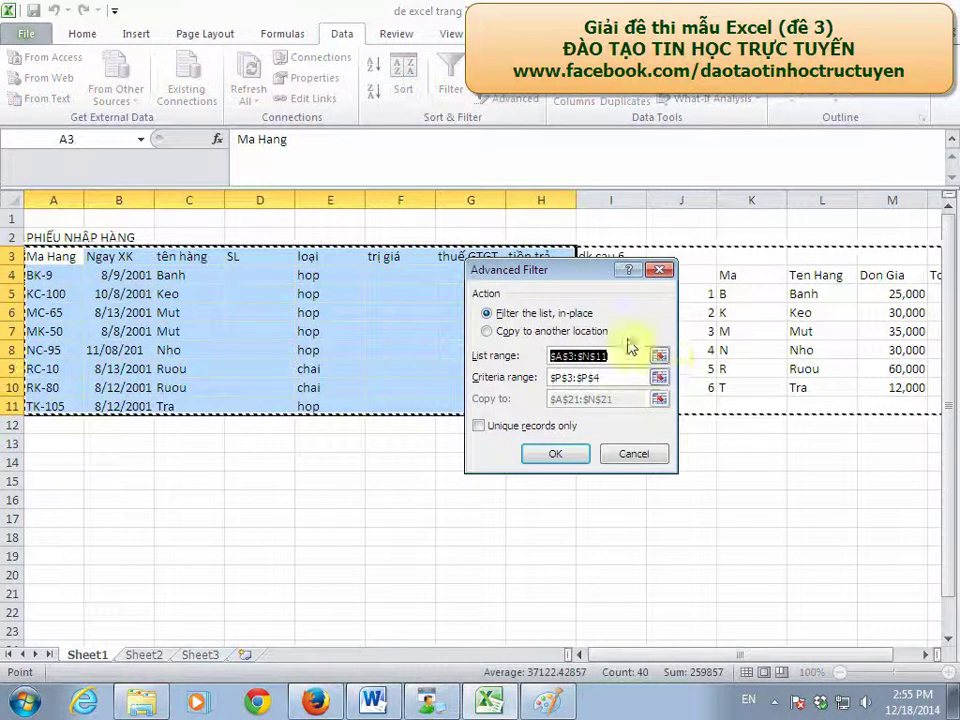
{"action": "left_click", "coordinate": [583, 333]}
{"action": "left_click", "coordinate": [659, 355]}
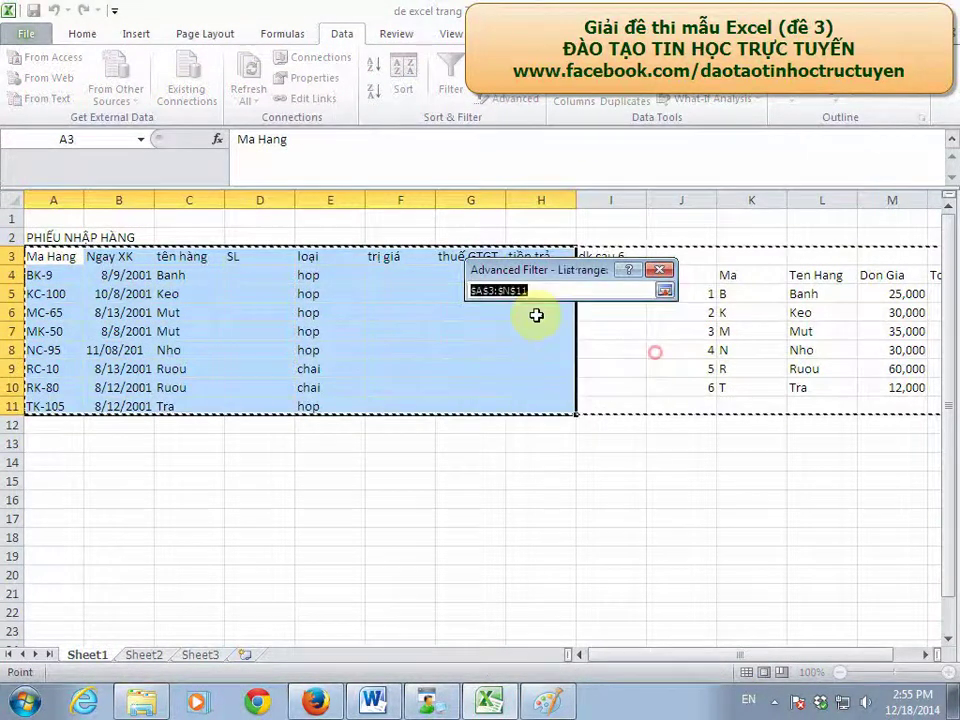
{"action": "left_click", "coordinate": [60, 258]}
{"action": "left_click_drag", "start_coordinate": [150, 275], "coordinate": [546, 407]}
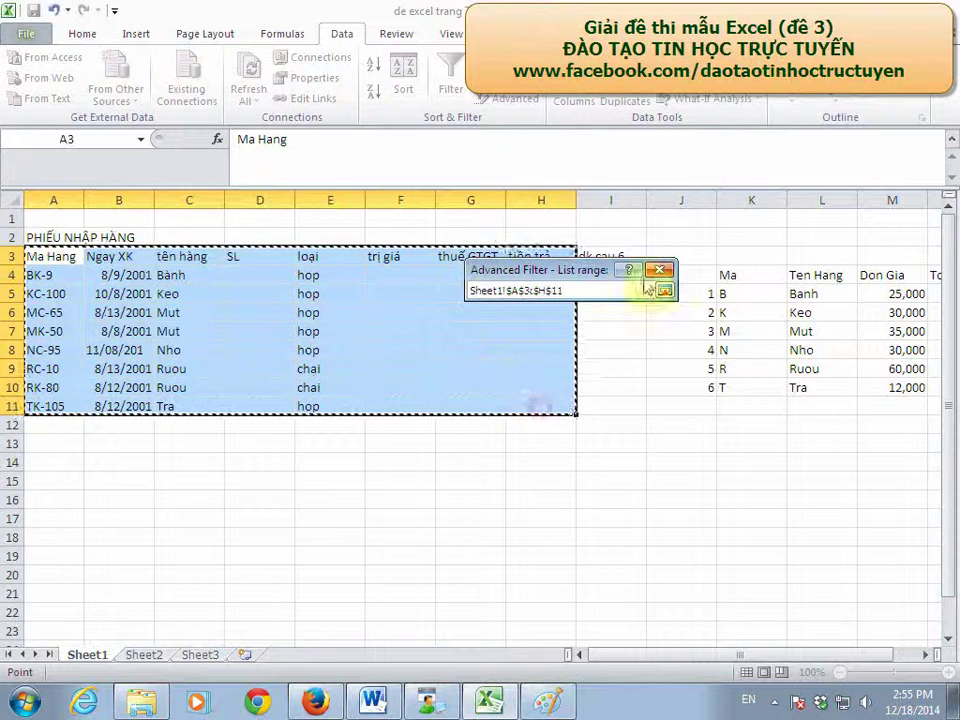
{"action": "left_click", "coordinate": [663, 293]}
{"action": "left_click", "coordinate": [662, 377]}
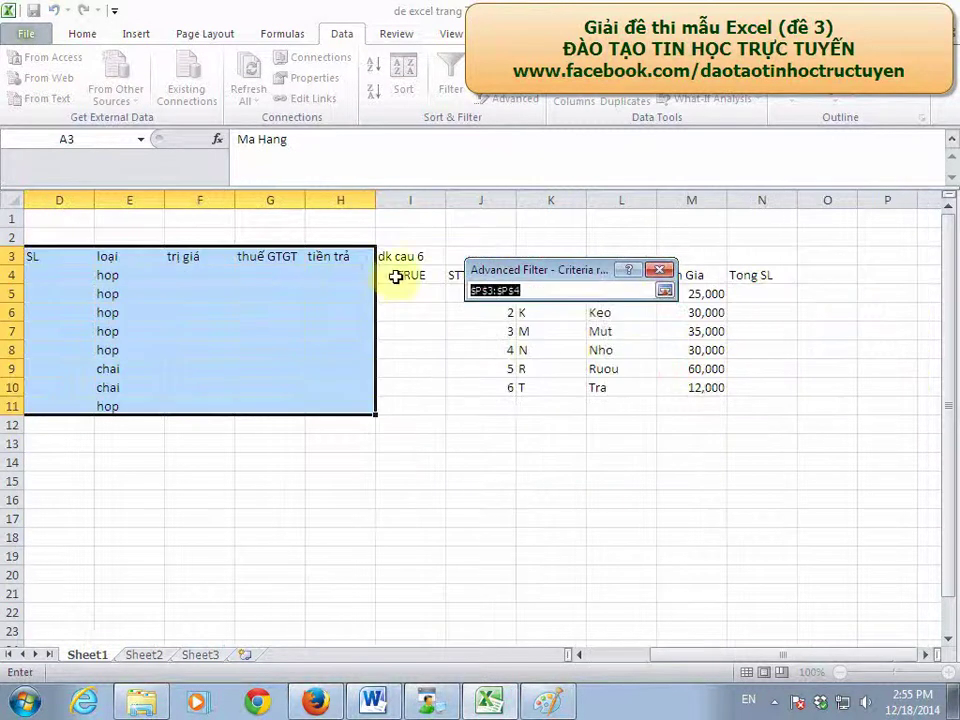
{"action": "left_click_drag", "start_coordinate": [405, 257], "coordinate": [409, 279]}
{"action": "left_click", "coordinate": [665, 291]}
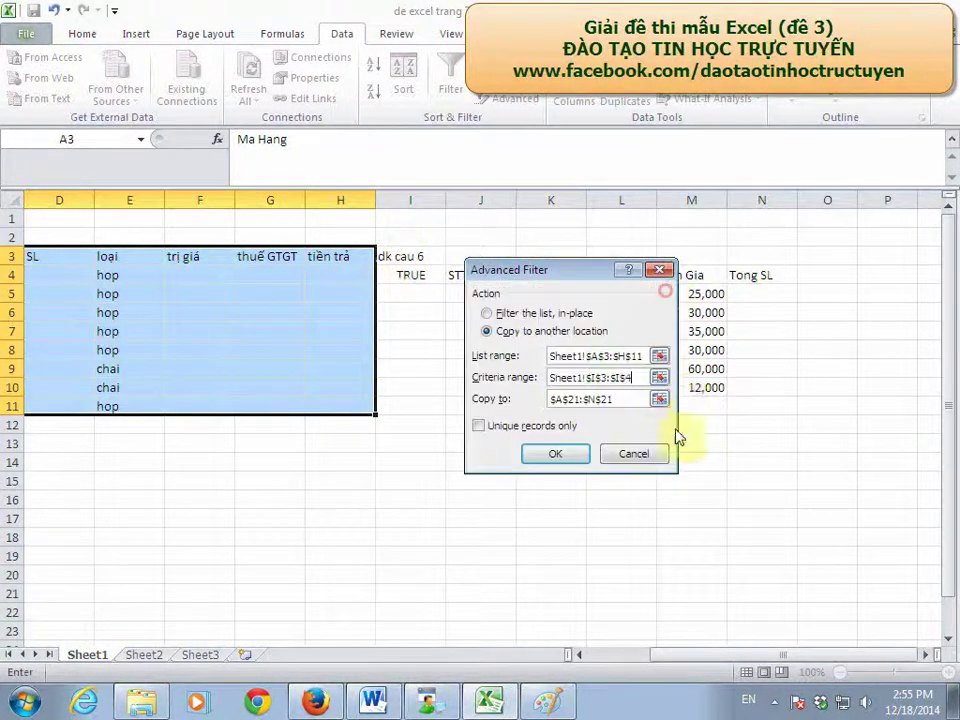
{"action": "left_click", "coordinate": [659, 397]}
{"action": "left_click", "coordinate": [52, 479]}
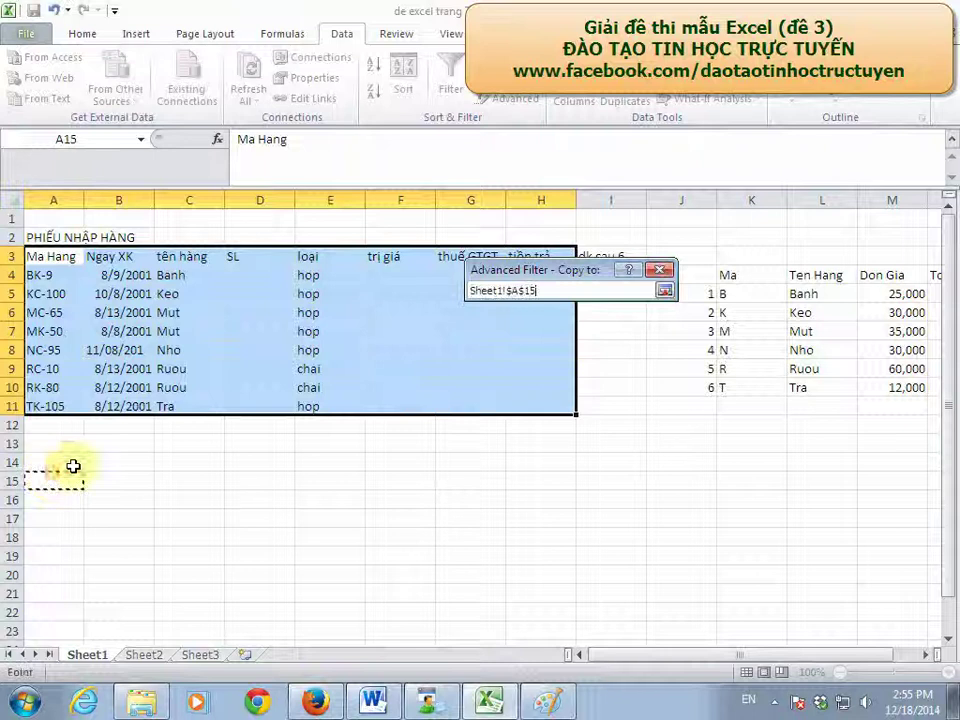
{"action": "left_click", "coordinate": [666, 291]}
{"action": "left_click", "coordinate": [548, 453]}
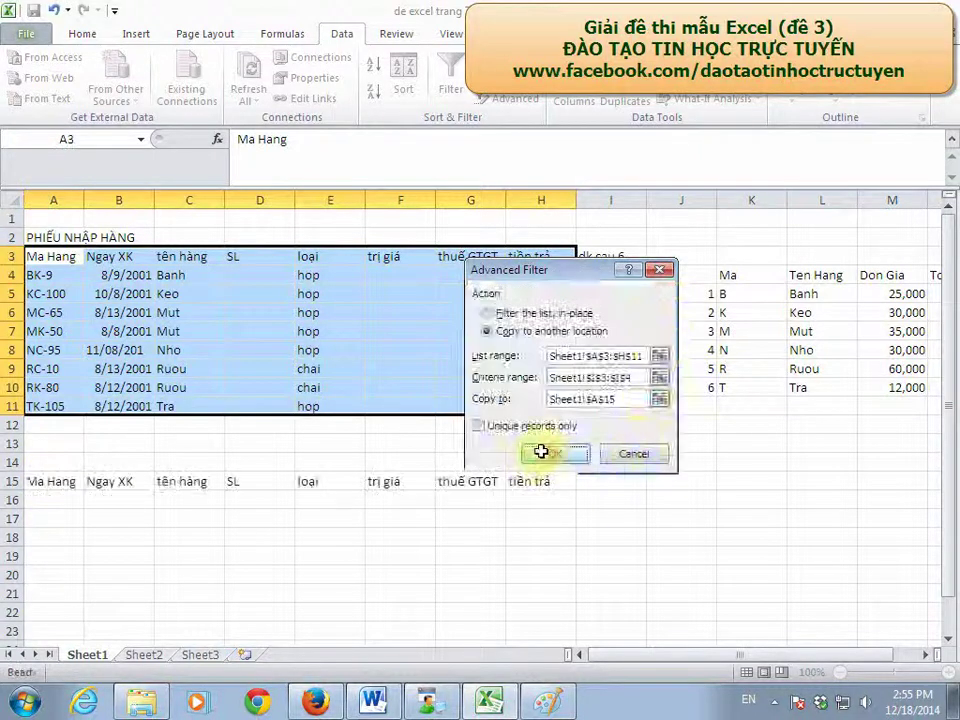
Step: Title the filtered list 'danh sach cau 6' in A14 and bring up the exam sheet in Paint
{"action": "left_click", "coordinate": [59, 463]}
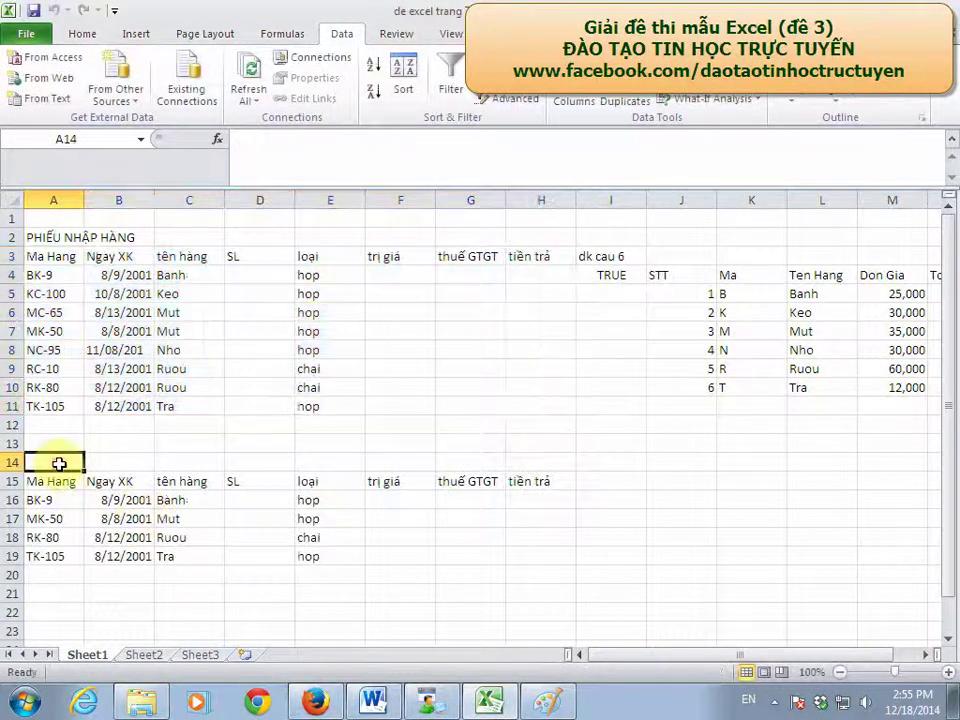
{"action": "type", "text": "danh sac"}
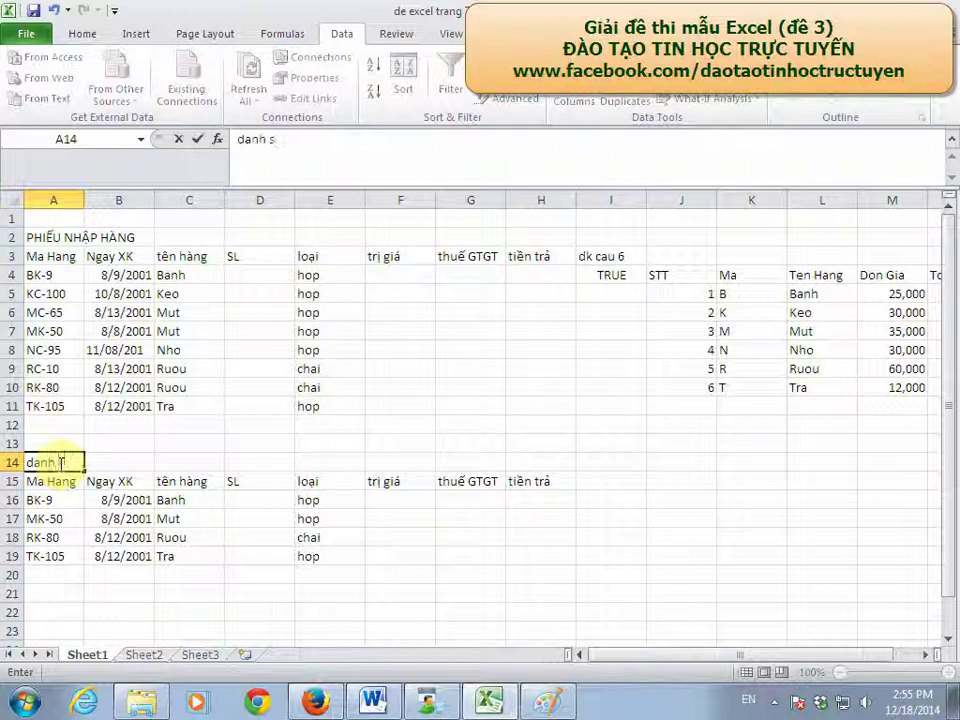
{"action": "type", "text": "h cau 6"}
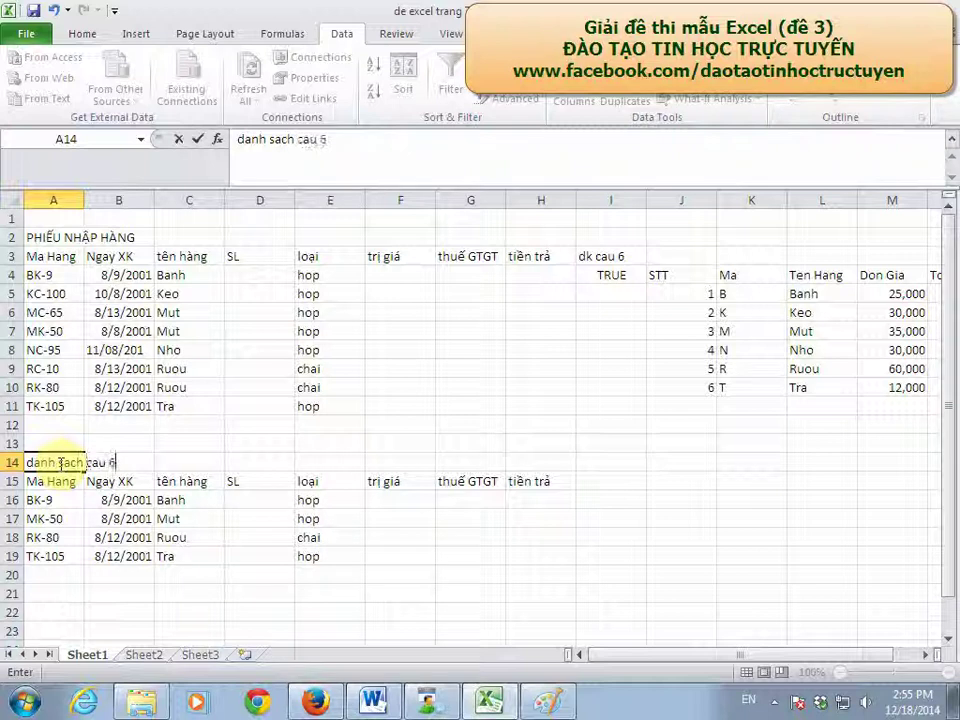
{"action": "key", "text": "Return"}
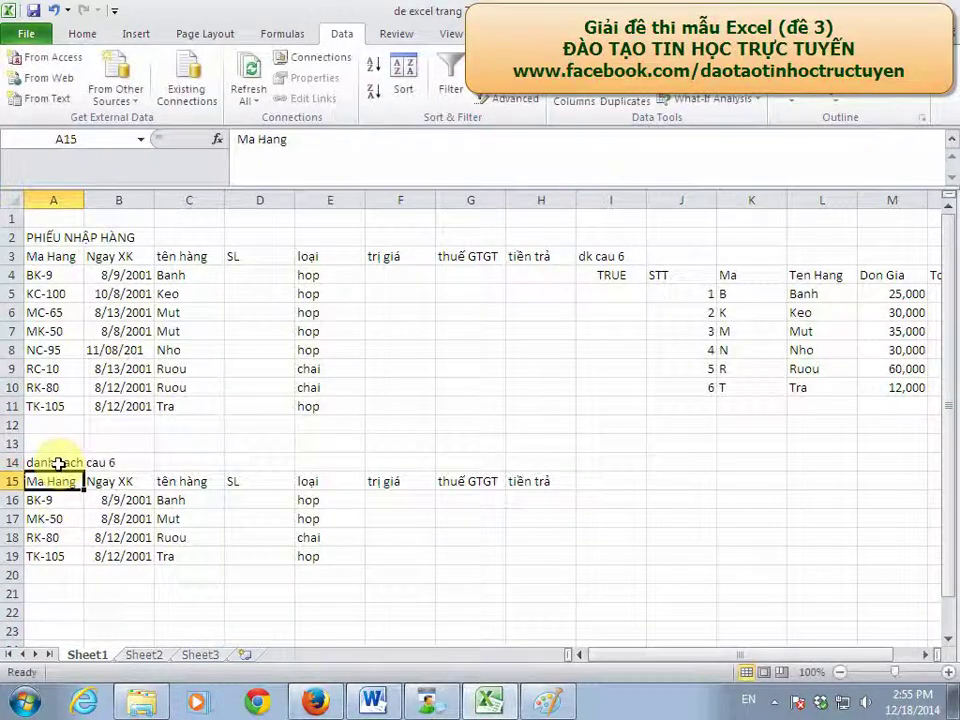
{"action": "left_click", "coordinate": [59, 504]}
{"action": "left_click", "coordinate": [548, 703]}
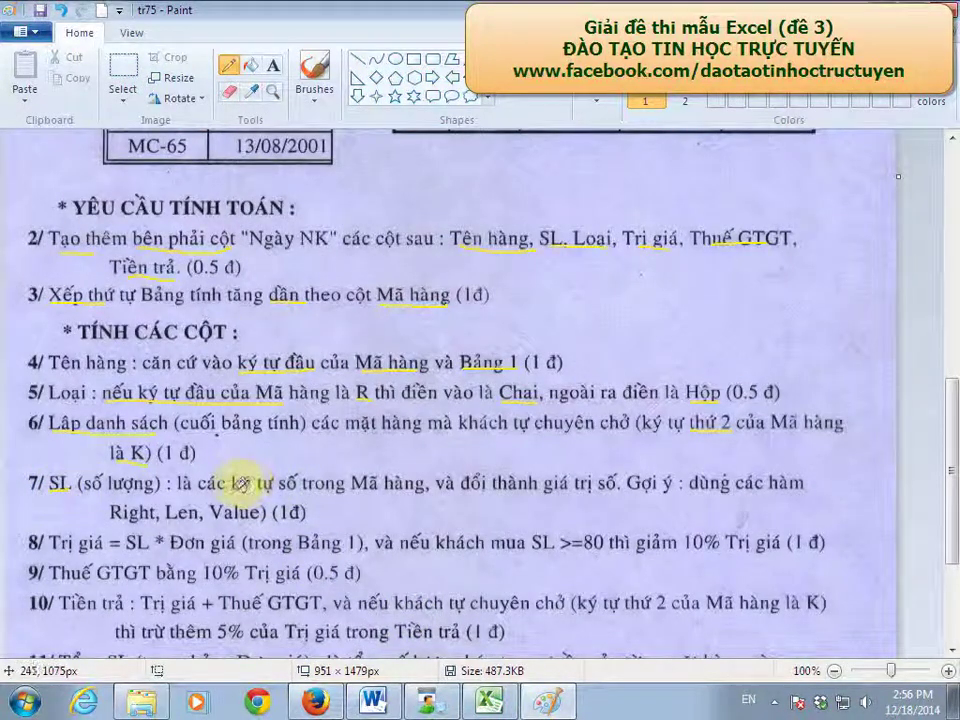
Step: Underline 'ký tự số trong Mã hàng' and 'đổi thành giá trị' in requirement 7, then return to Excel
{"action": "left_click_drag", "start_coordinate": [241, 490], "coordinate": [385, 493]}
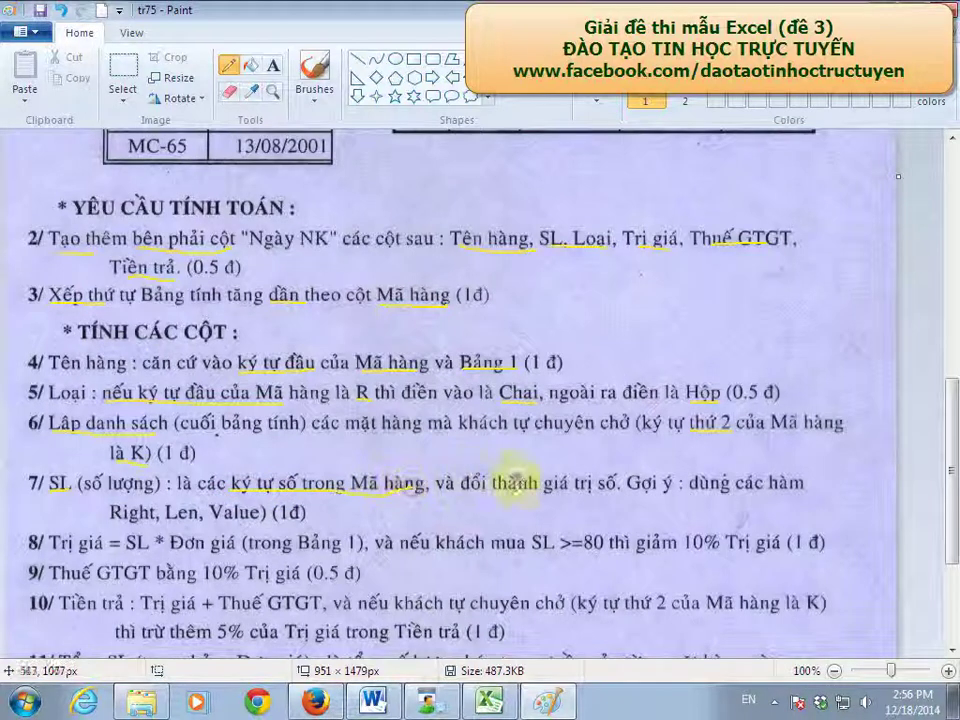
{"action": "left_click_drag", "start_coordinate": [470, 490], "coordinate": [590, 488]}
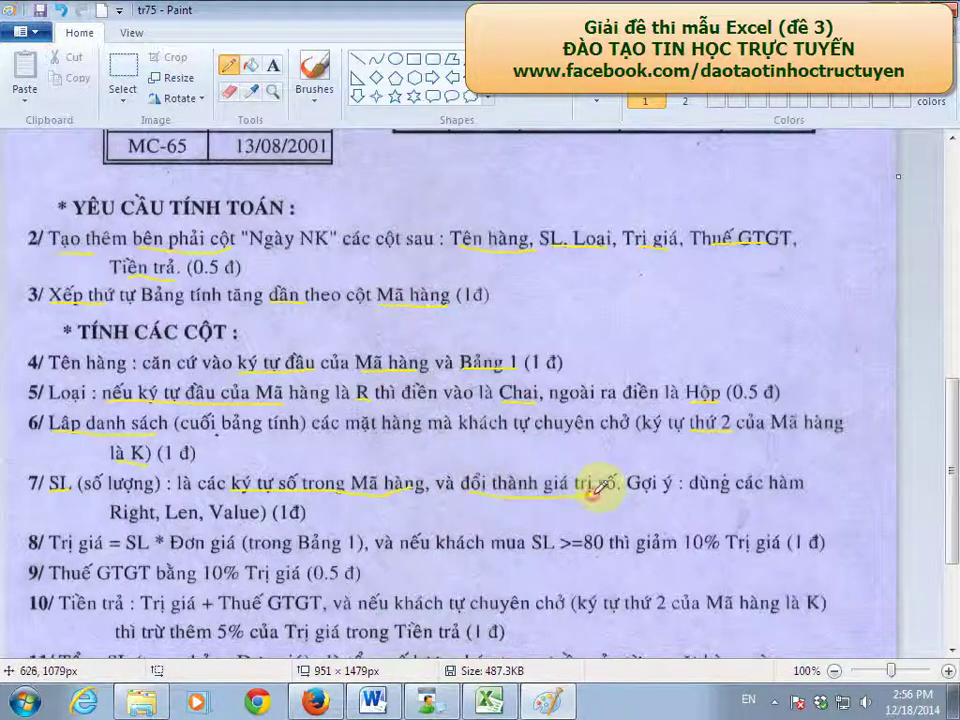
{"action": "left_click", "coordinate": [549, 706]}
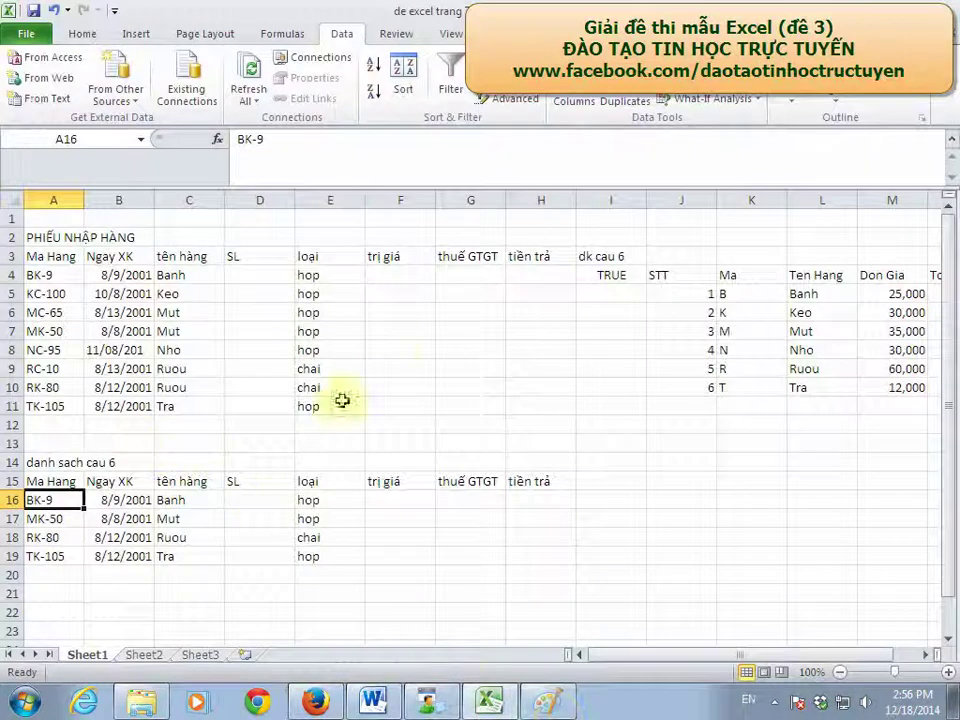
Step: Enter =RIGHT(A4,LEN(A4)-3) in SL cell D4
{"action": "left_click", "coordinate": [255, 271]}
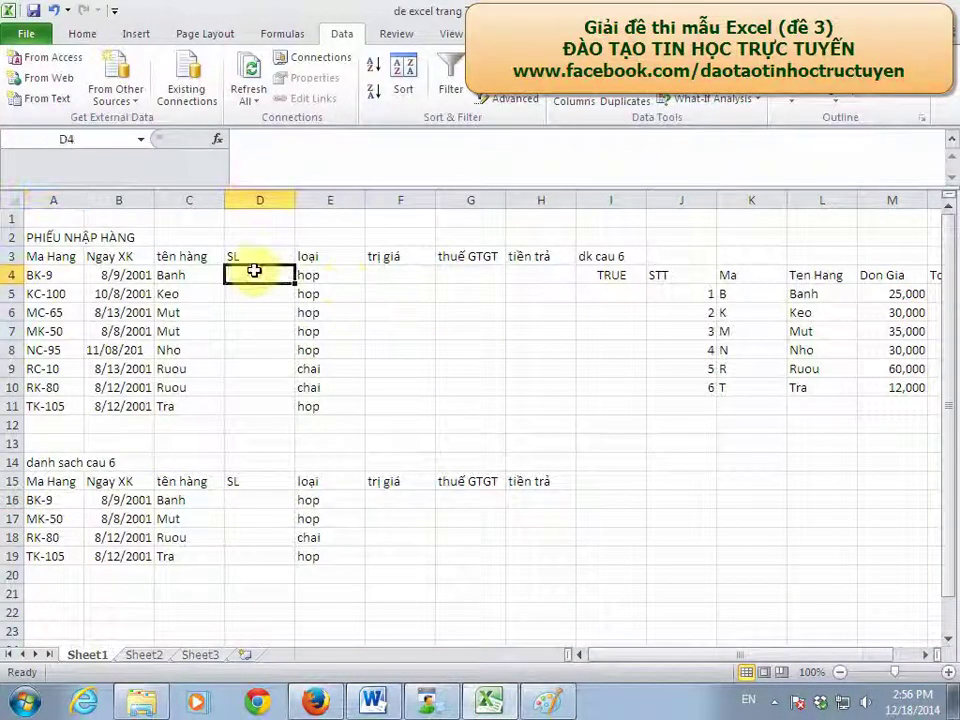
{"action": "type", "text": "=right"}
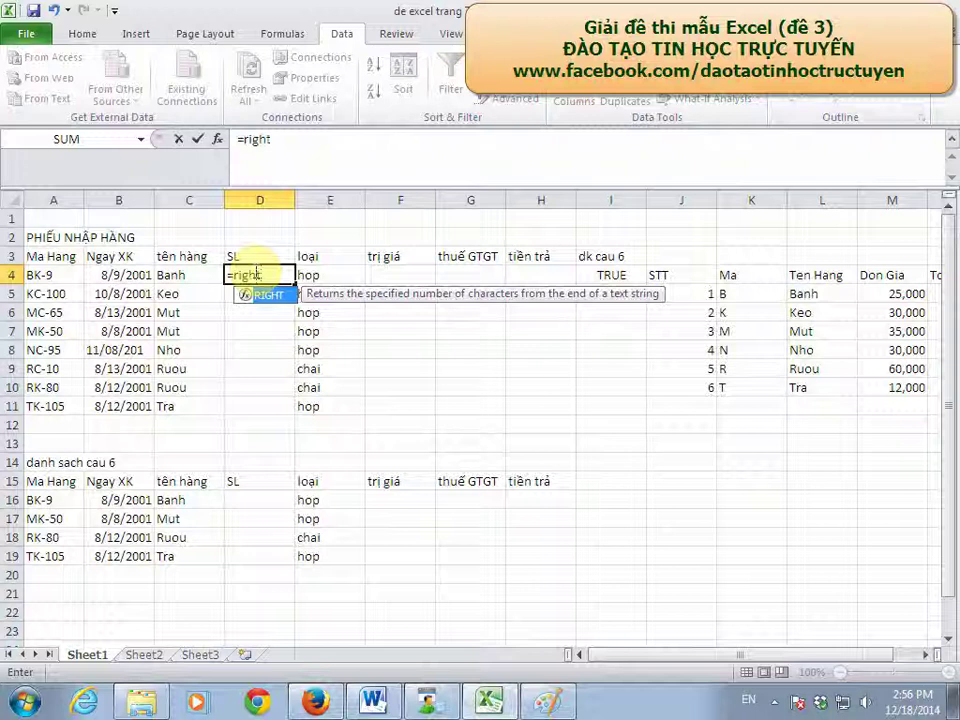
{"action": "type", "text": "("}
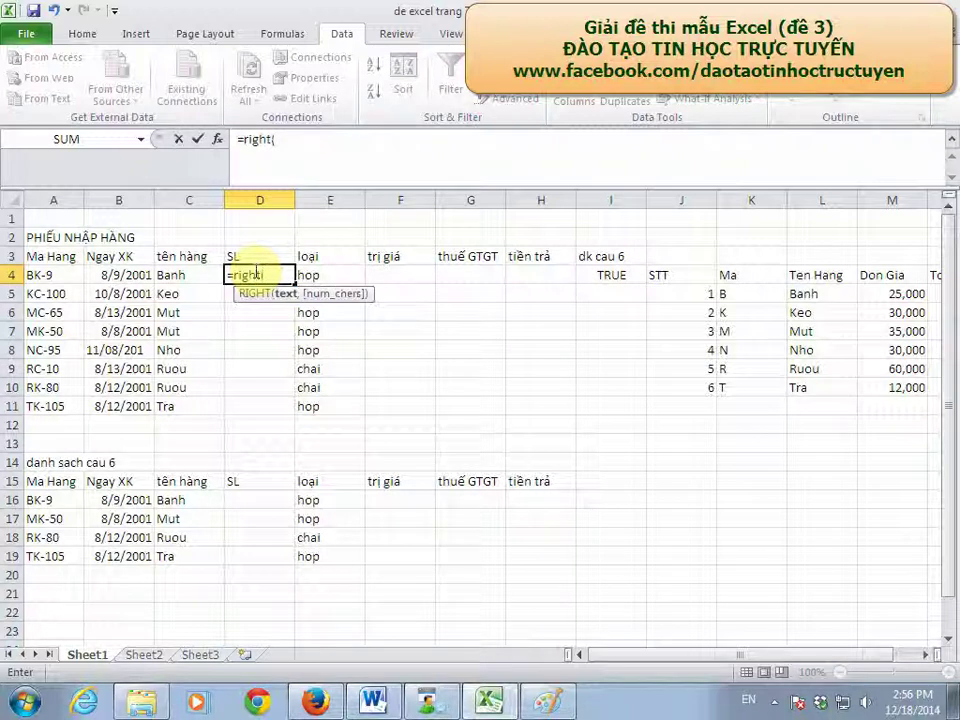
{"action": "left_click", "coordinate": [67, 280]}
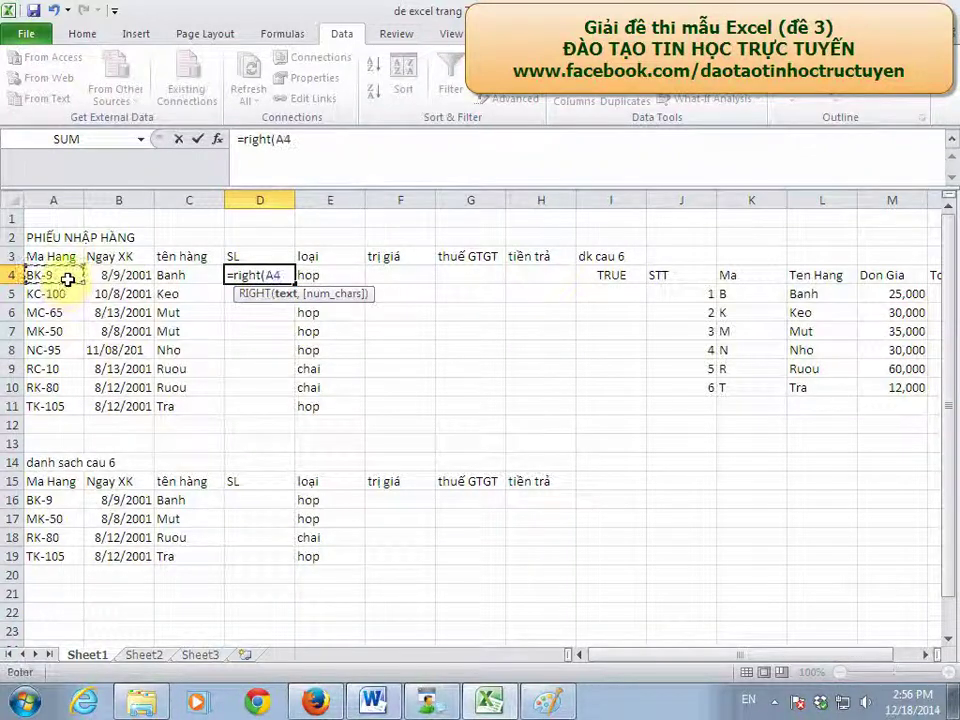
{"action": "type", "text": ","}
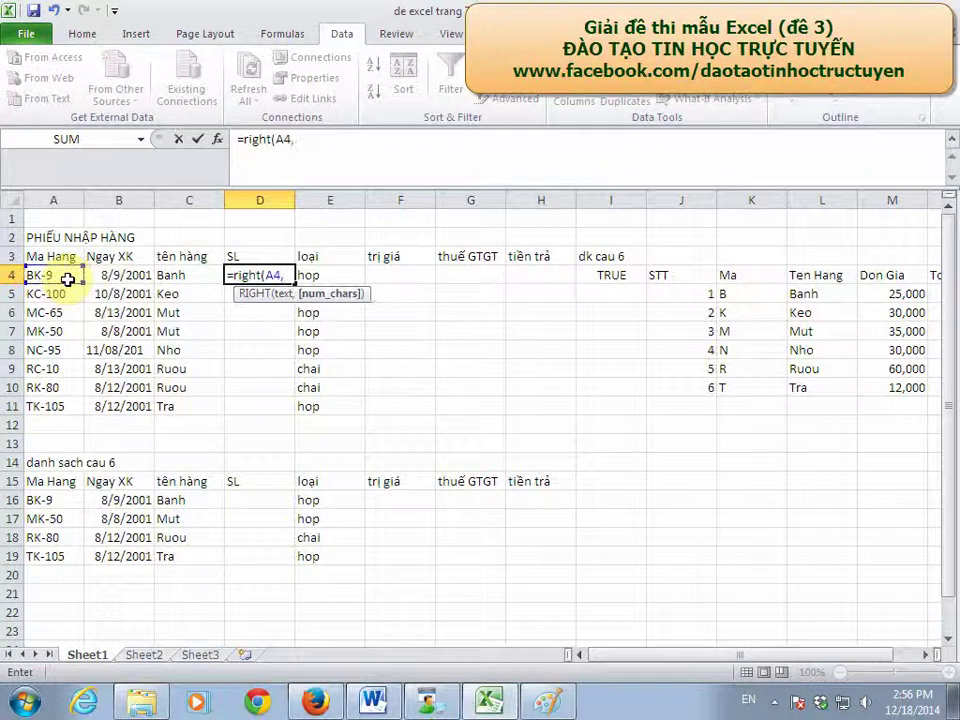
{"action": "type", "text": "len("}
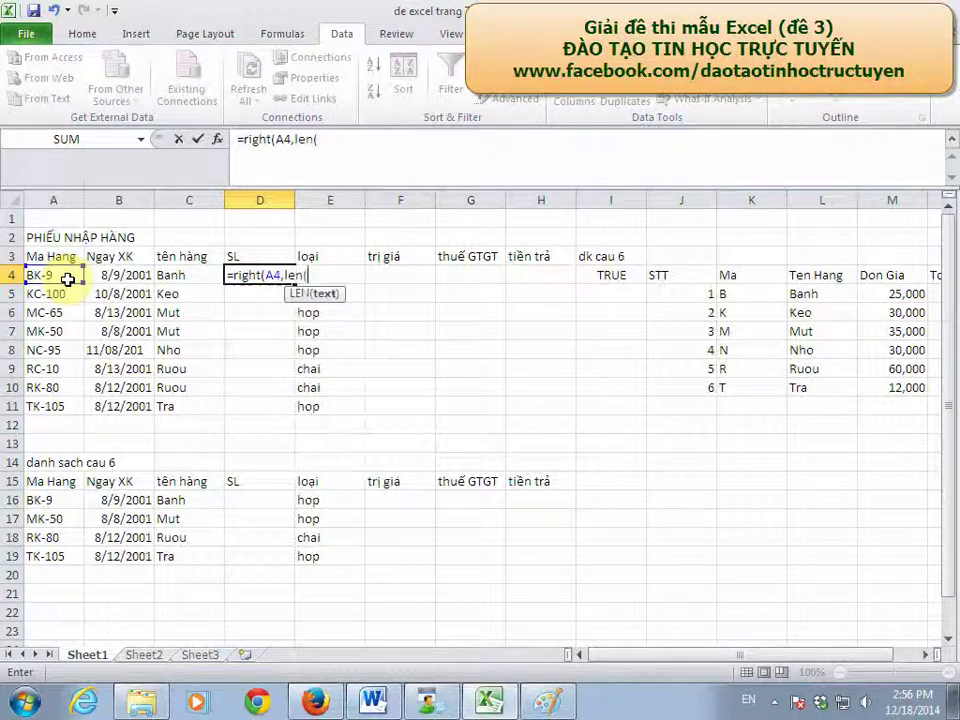
{"action": "left_click", "coordinate": [67, 279]}
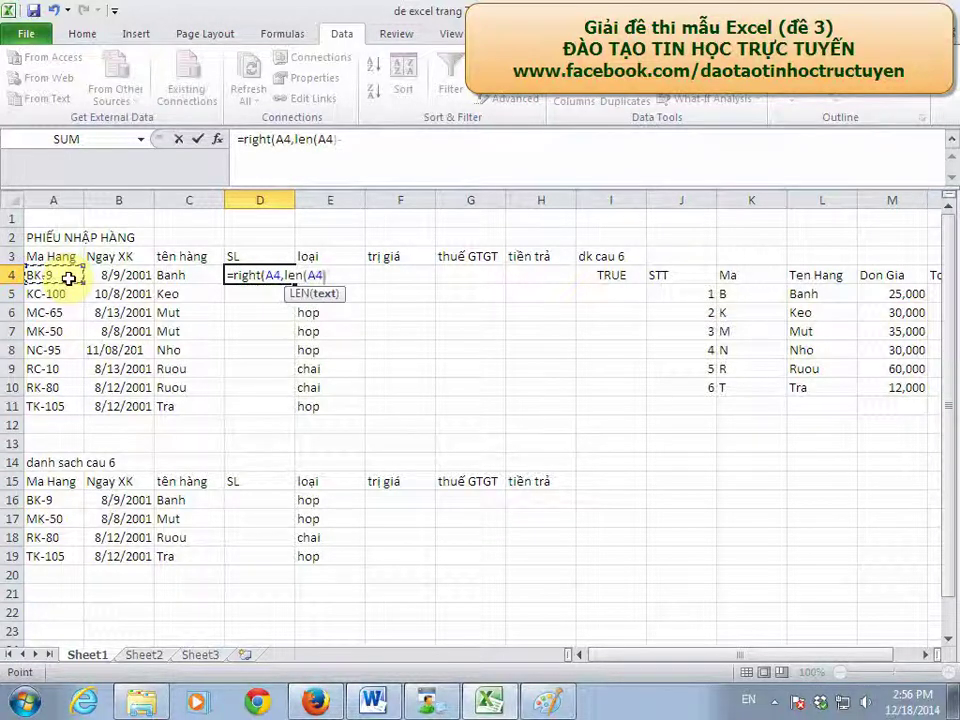
{"action": "type", "text": ")-3)"}
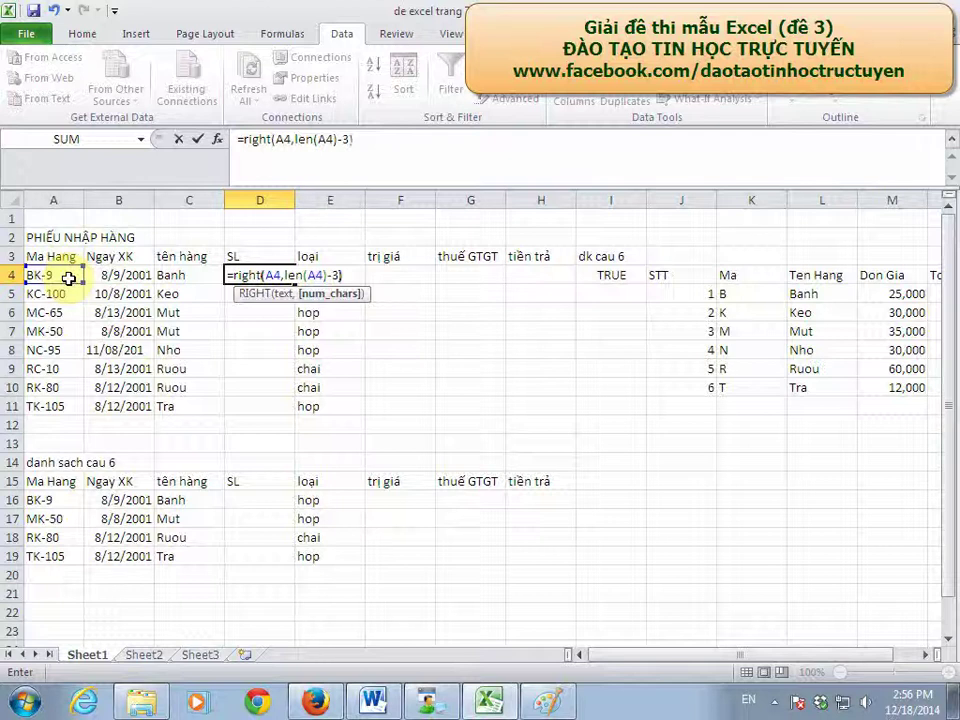
{"action": "key", "text": "Return"}
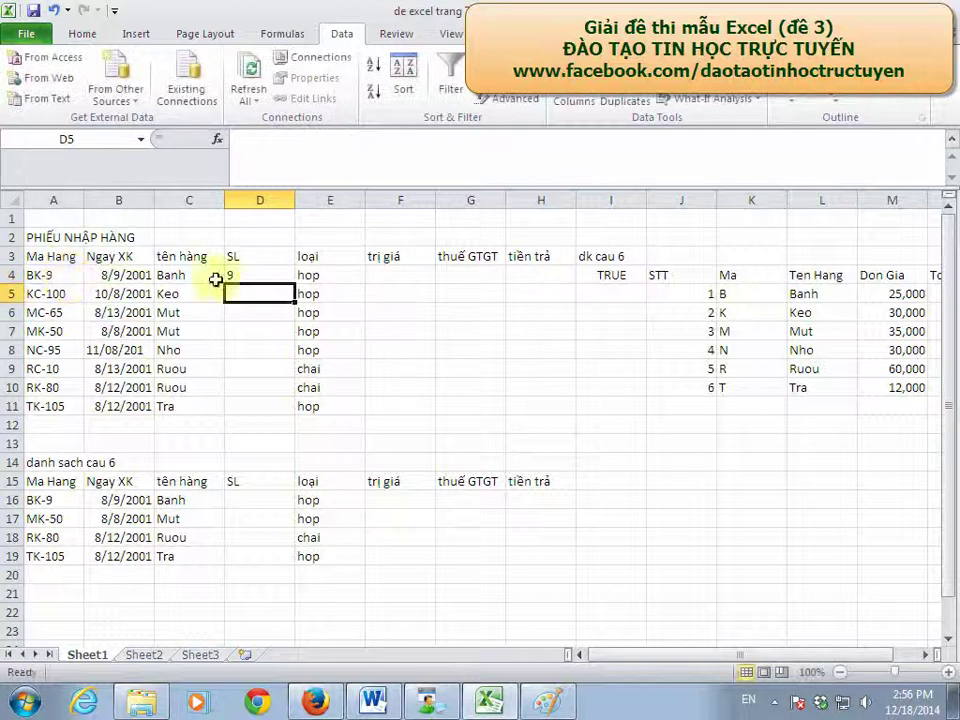
Step: Wrap the D4 formula in VALUE to get =VALUE(RIGHT(A4,LEN(A4)-3))
{"action": "left_click", "coordinate": [250, 276]}
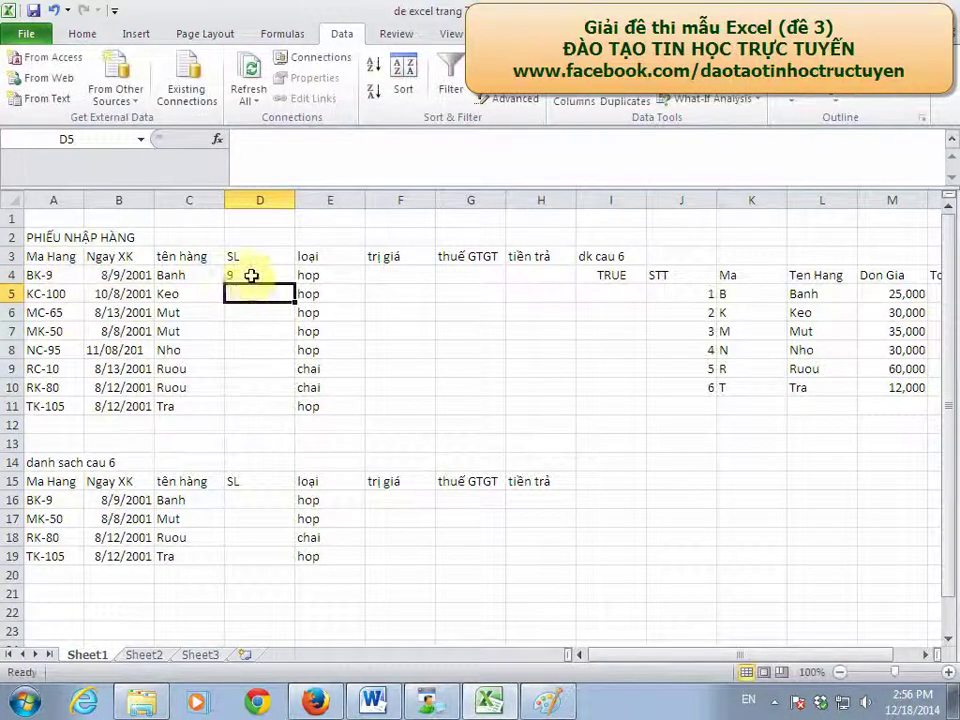
{"action": "left_click", "coordinate": [267, 138]}
{"action": "type", "text": "=v"}
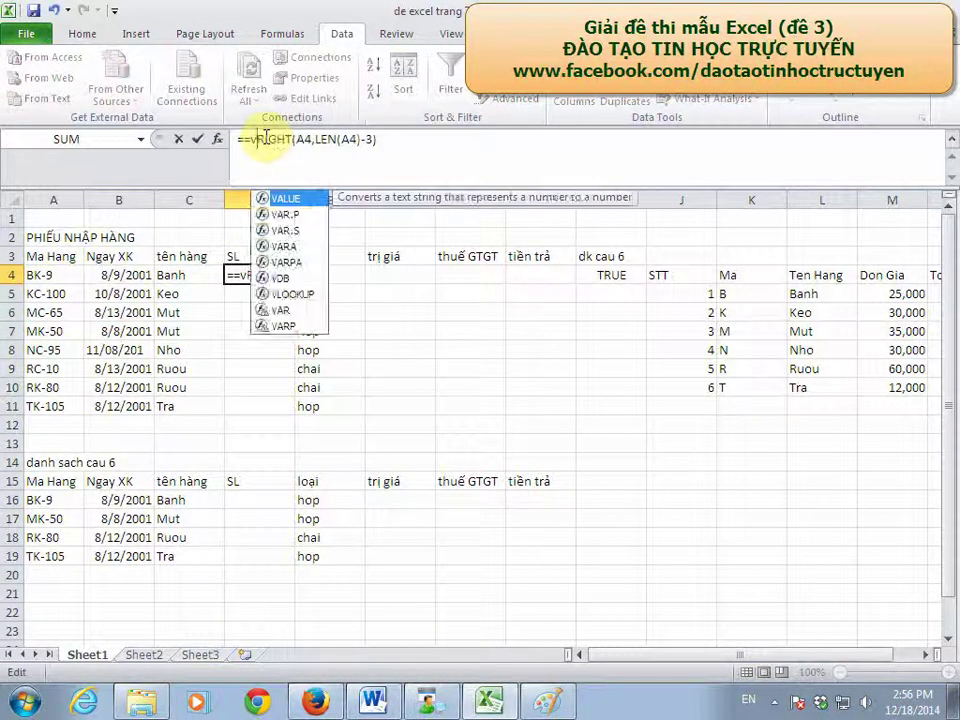
{"action": "type", "text": "alue"}
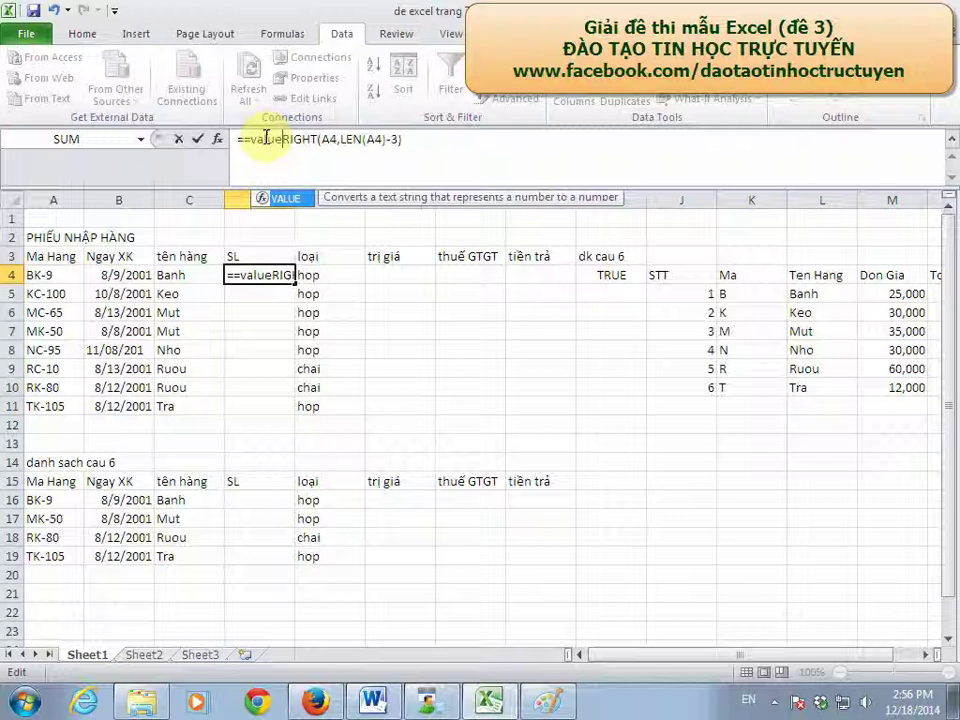
{"action": "key", "text": "BackSpace"}
{"action": "key", "text": "BackSpace"}
{"action": "key", "text": "BackSpace"}
{"action": "key", "text": "BackSpace"}
{"action": "key", "text": "BackSpace"}
{"action": "key", "text": "BackSpace"}
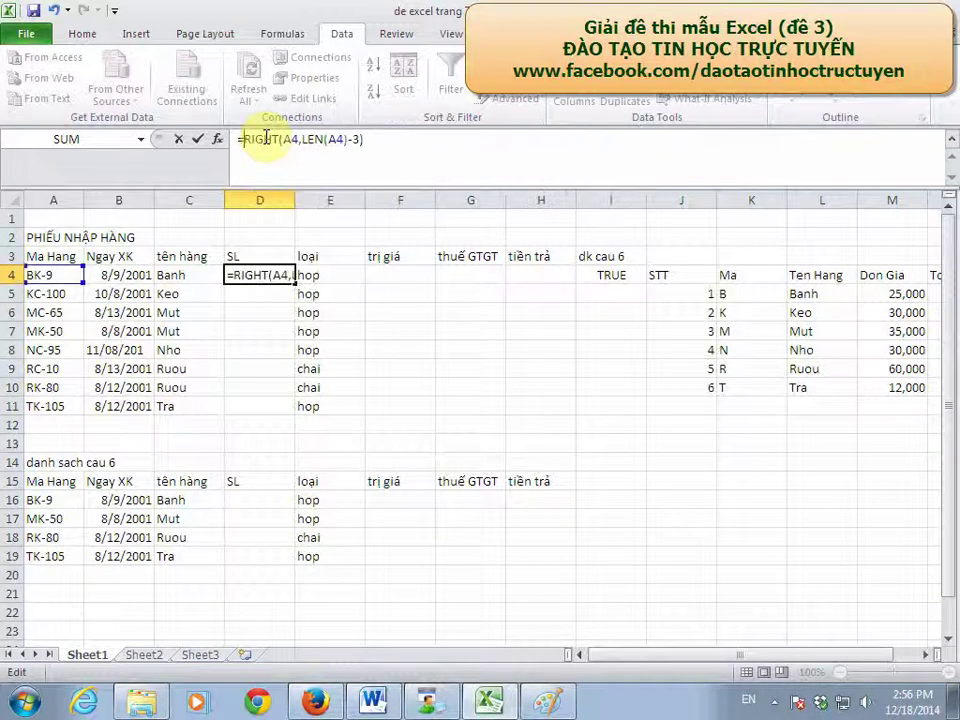
{"action": "type", "text": "value"}
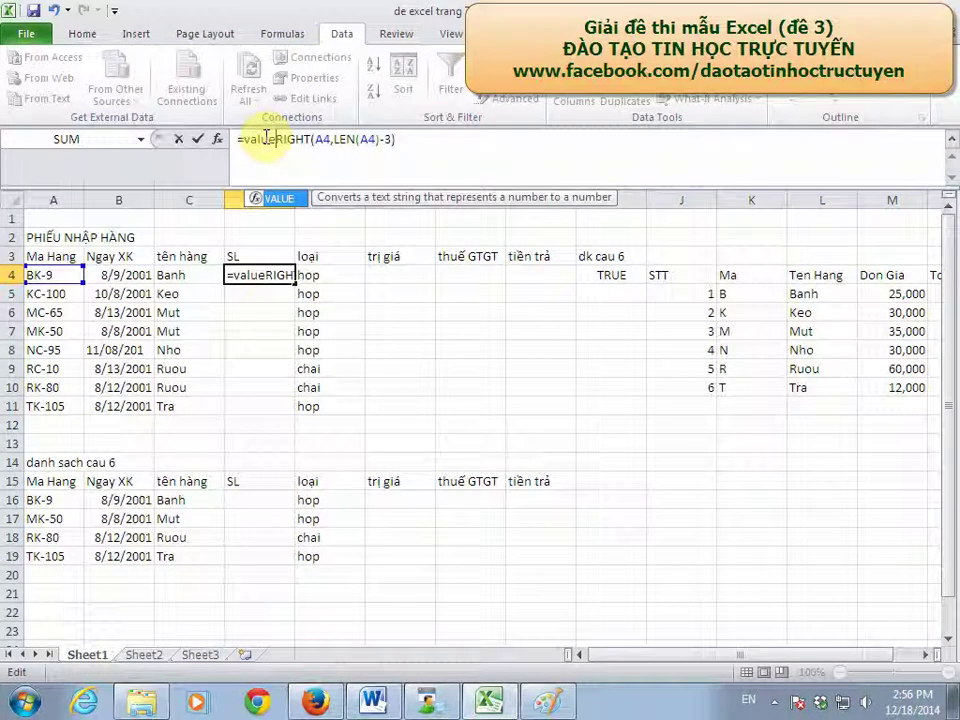
{"action": "type", "text": "(RIGHT("}
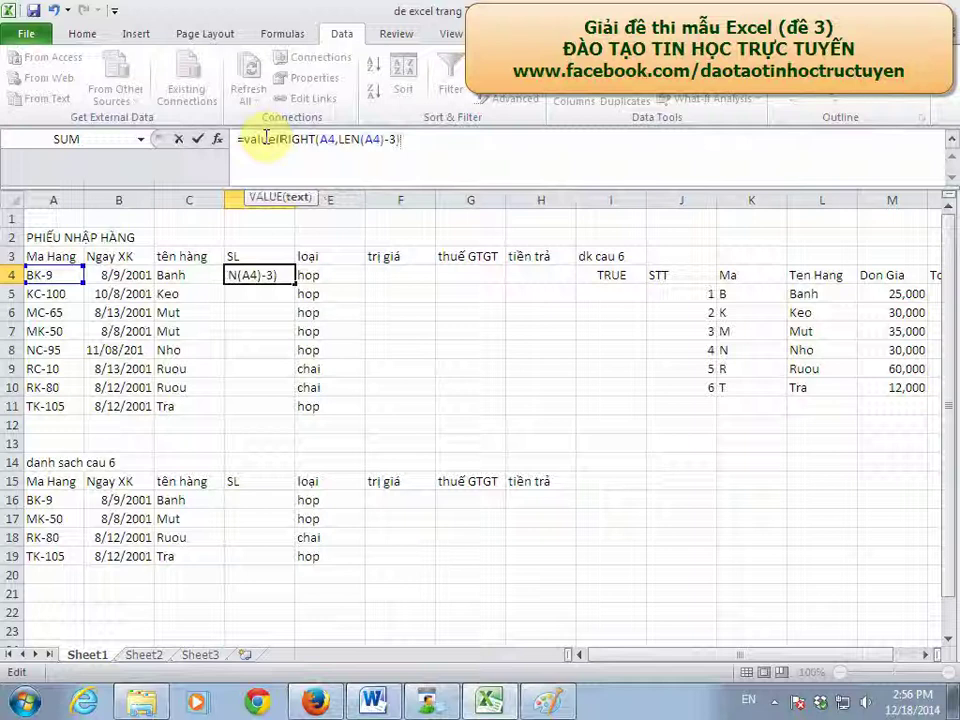
{"action": "key", "text": "Return"}
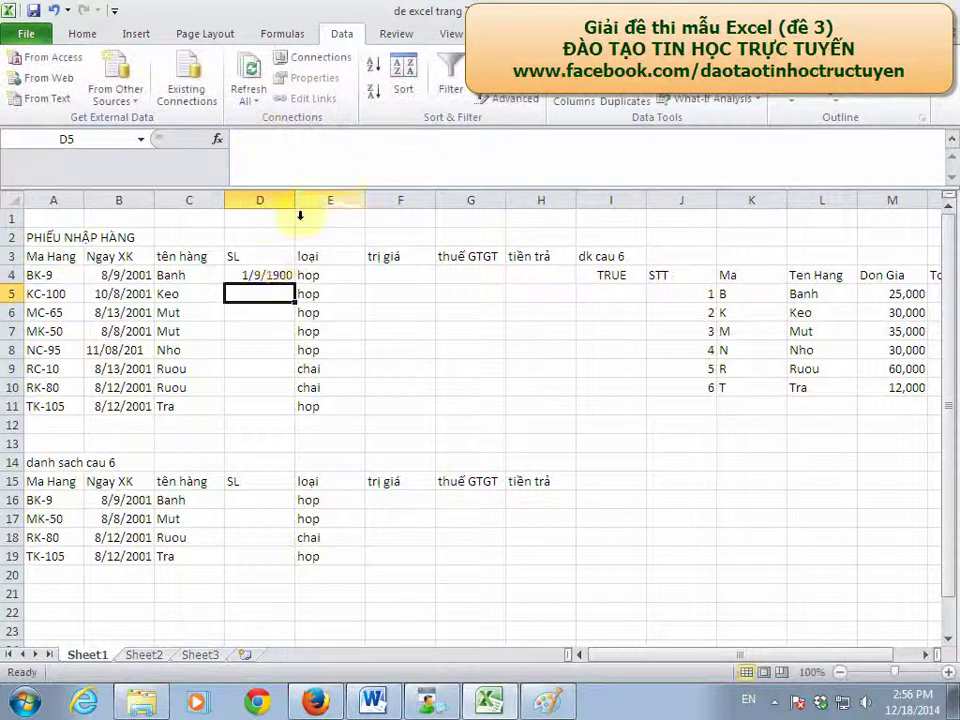
Step: Format D4 as Number with 0 decimals and fill the SL formula down to D11
{"action": "left_click", "coordinate": [262, 280]}
{"action": "right_click", "coordinate": [262, 280]}
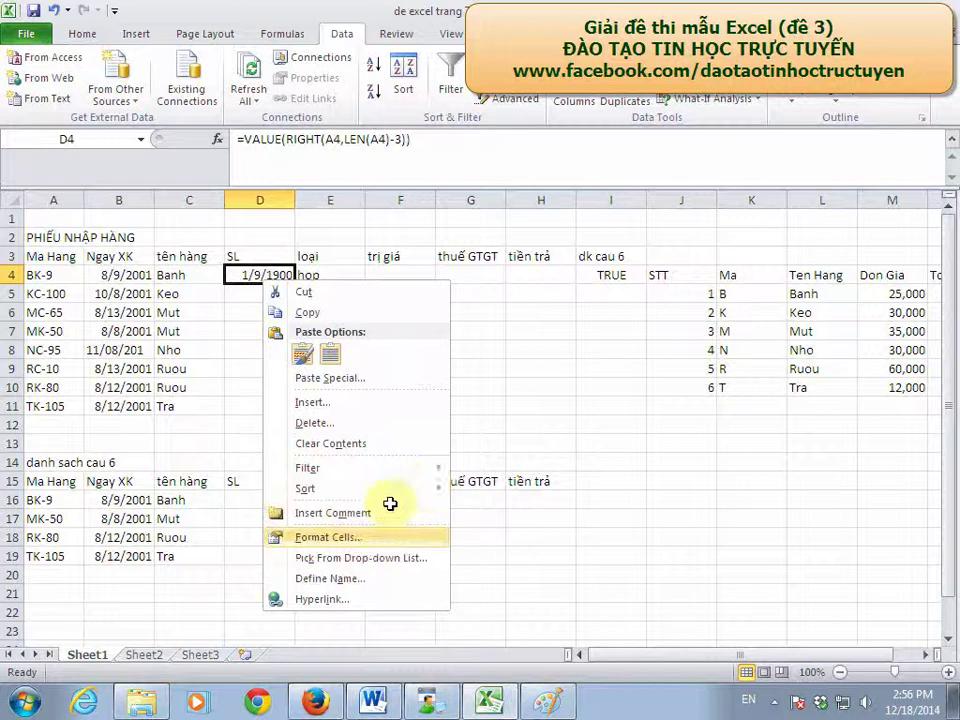
{"action": "left_click", "coordinate": [370, 537]}
{"action": "left_click", "coordinate": [174, 345]}
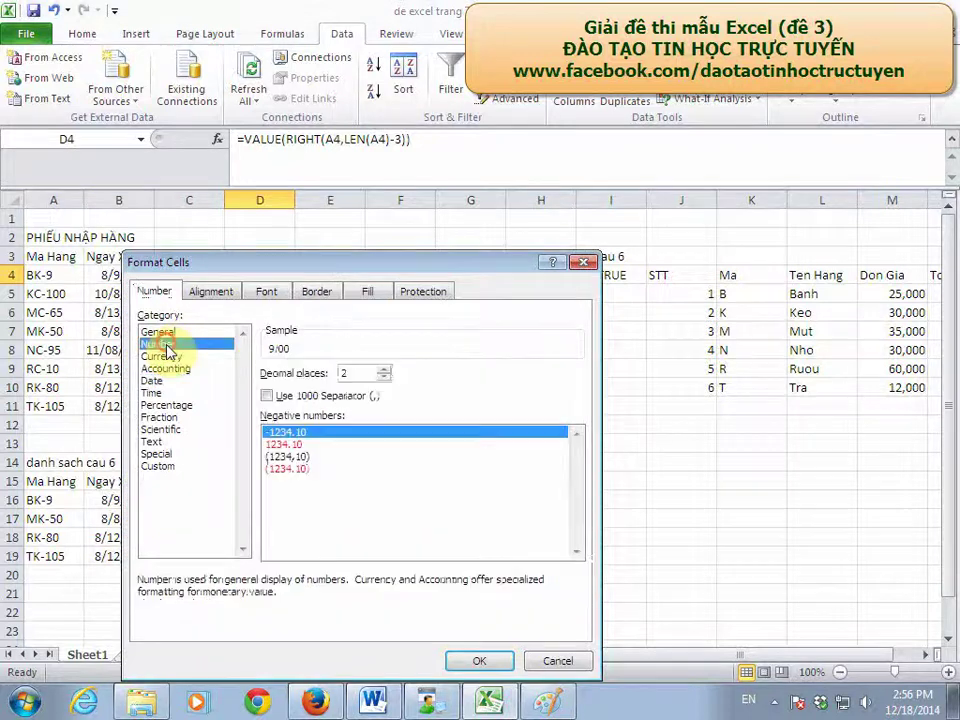
{"action": "left_click", "coordinate": [382, 377]}
{"action": "left_click", "coordinate": [382, 377]}
{"action": "left_click", "coordinate": [484, 661]}
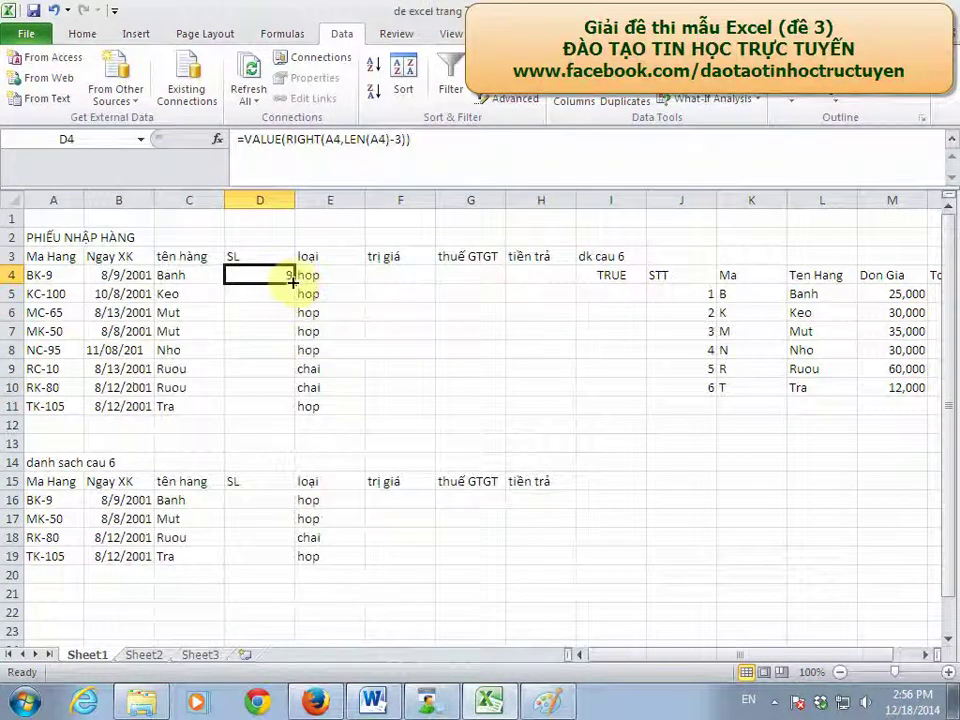
{"action": "left_click_drag", "start_coordinate": [292, 283], "coordinate": [288, 408]}
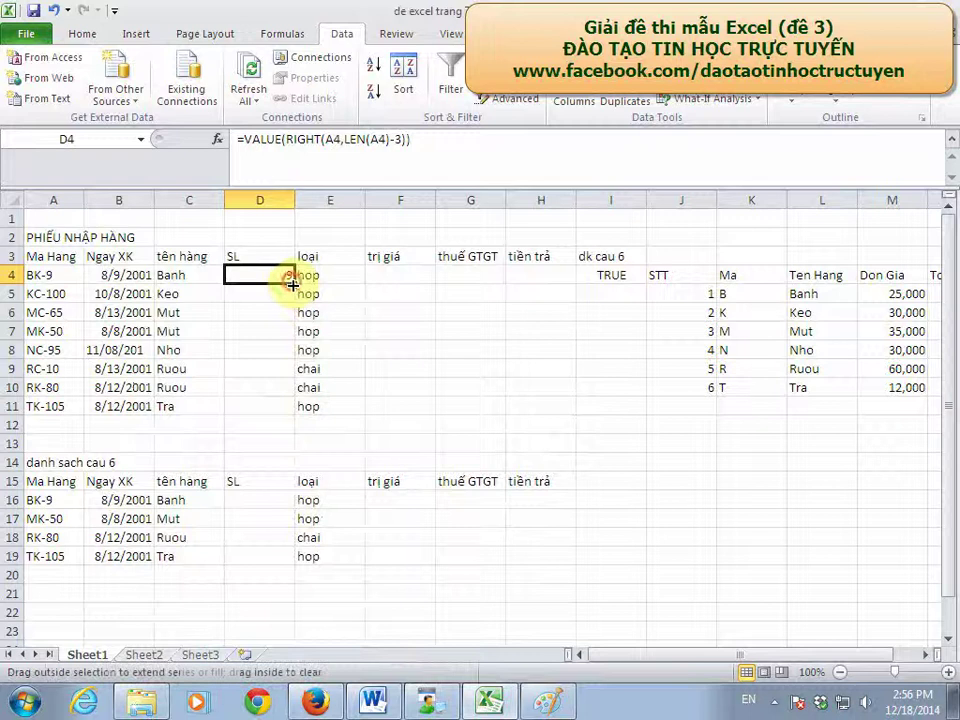
{"action": "left_click", "coordinate": [396, 279]}
Step: Underline 'SL * Đơn giá', 'khách mua SL >=80' and '10%' in requirement 8 of the exam sheet
{"action": "left_click", "coordinate": [570, 706]}
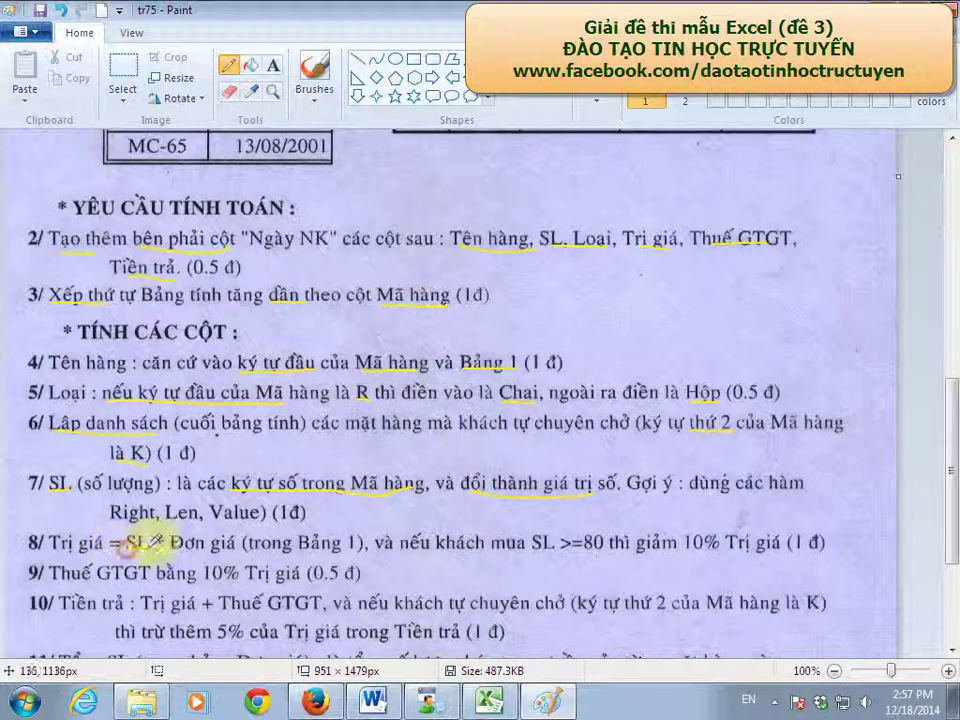
{"action": "left_click_drag", "start_coordinate": [125, 551], "coordinate": [235, 551]}
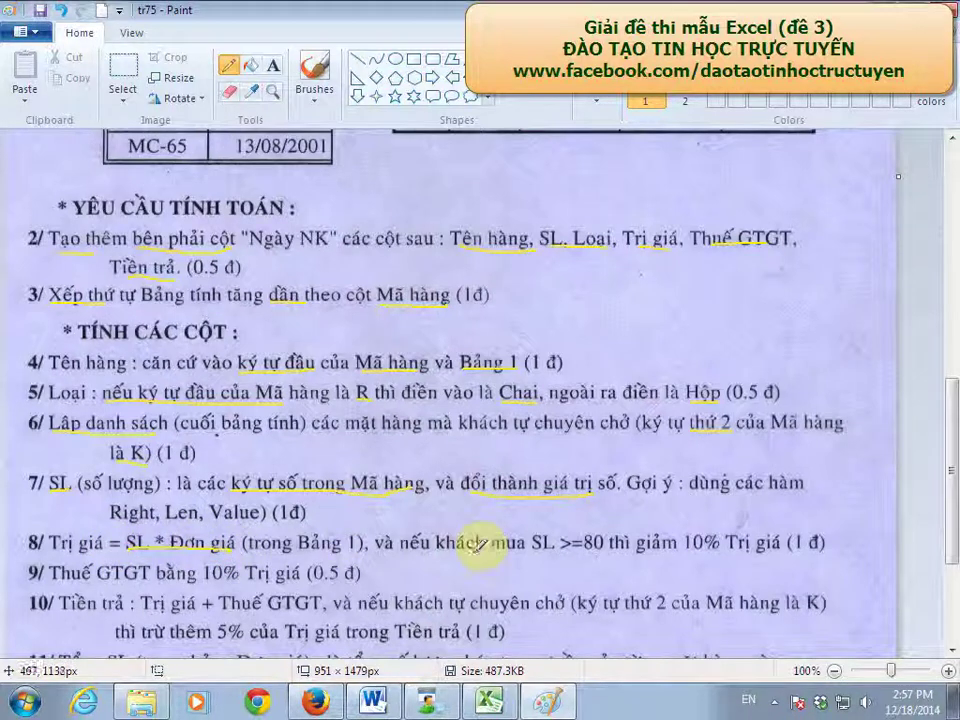
{"action": "left_click_drag", "start_coordinate": [400, 551], "coordinate": [555, 551]}
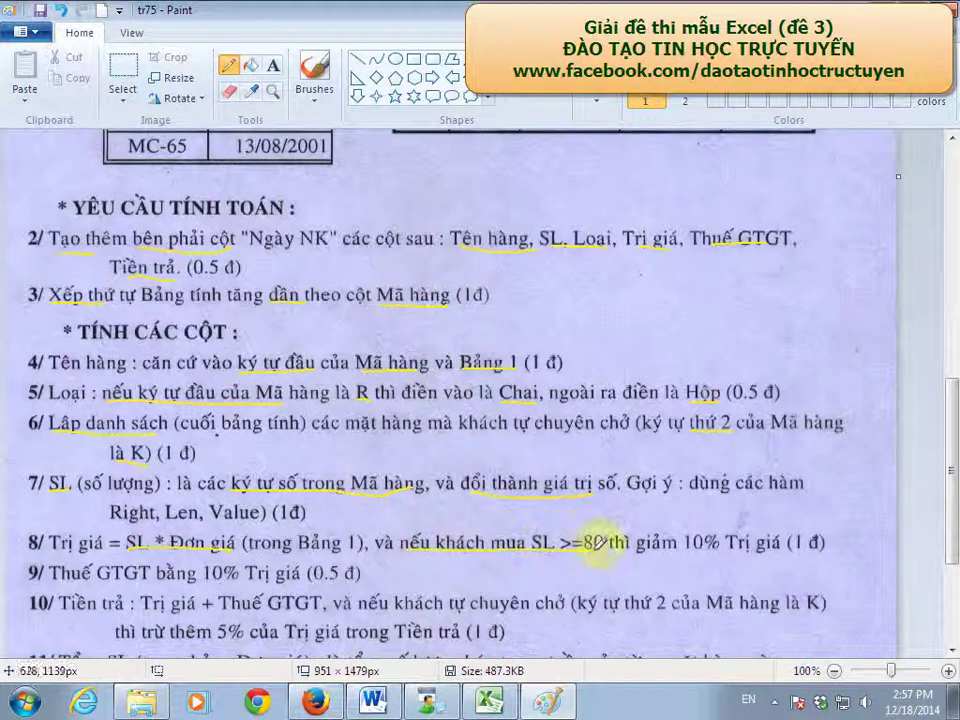
{"action": "left_click_drag", "start_coordinate": [675, 550], "coordinate": [740, 549]}
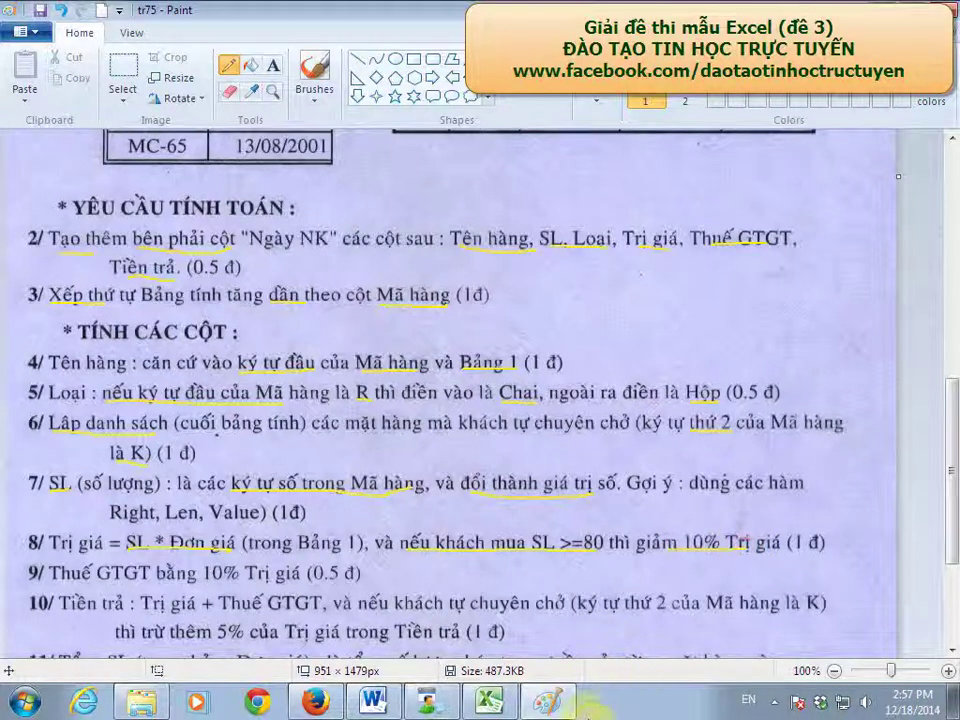
{"action": "left_click", "coordinate": [548, 703]}
Step: Enter =D4*VLOOKUP(C4,$L$5:$M$10,2,0) in F4 with an absolute lookup table
{"action": "left_click", "coordinate": [490, 704]}
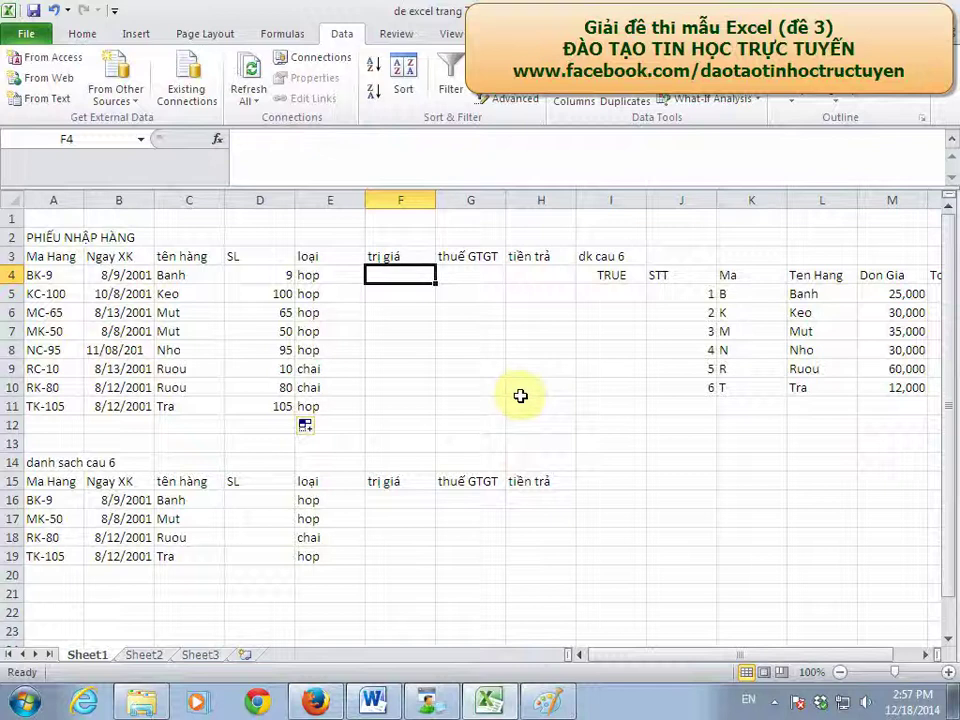
{"action": "type", "text": "="}
{"action": "left_click", "coordinate": [287, 274]}
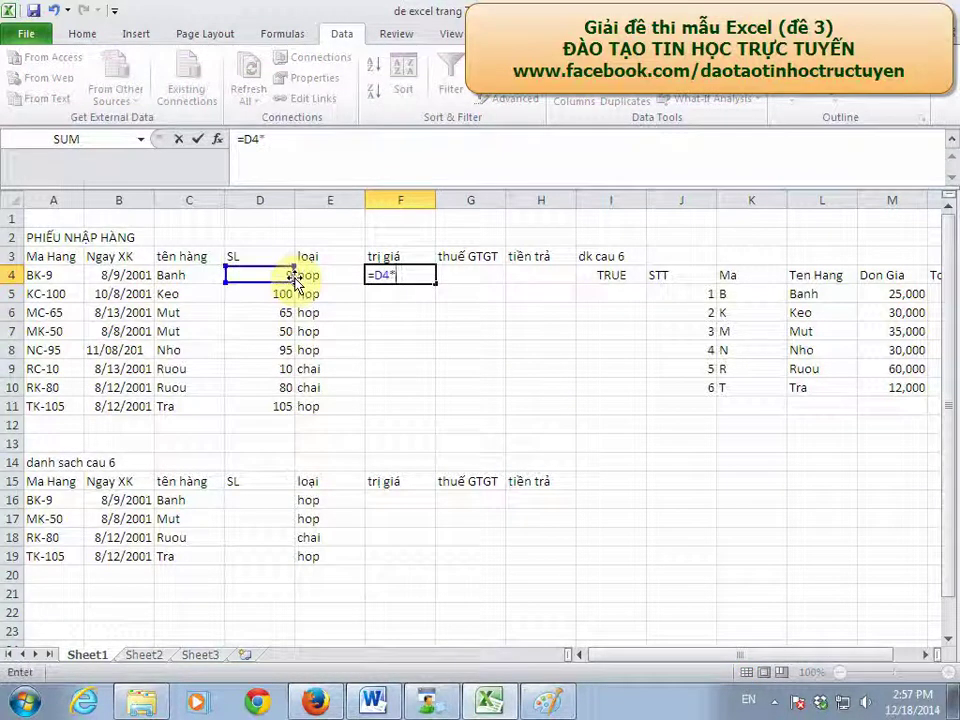
{"action": "type", "text": "vlookup"}
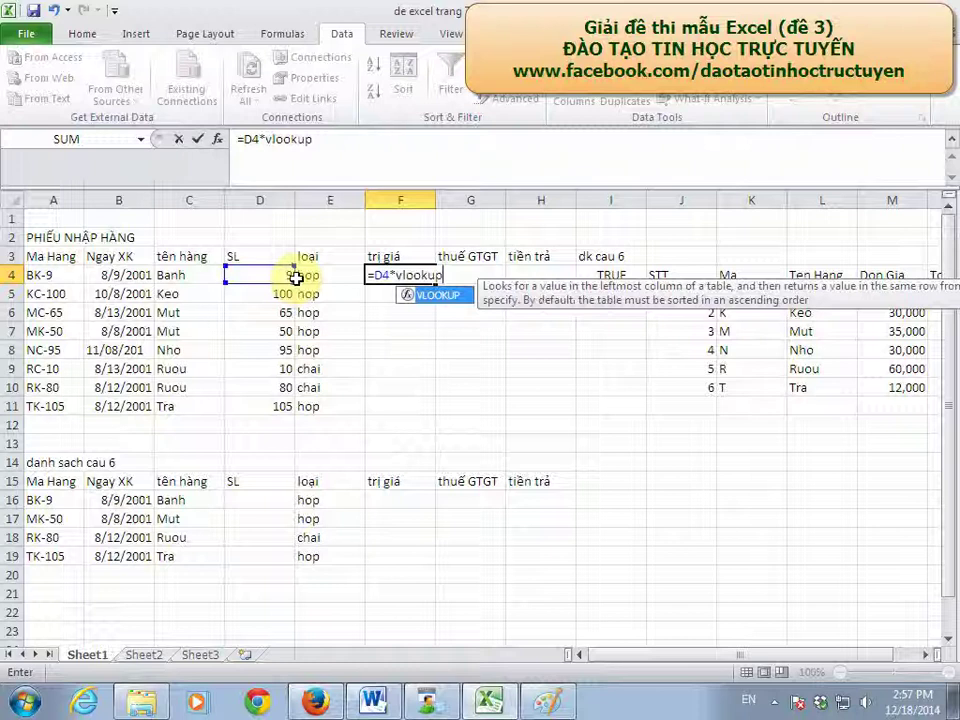
{"action": "type", "text": "("}
{"action": "left_click", "coordinate": [196, 275]}
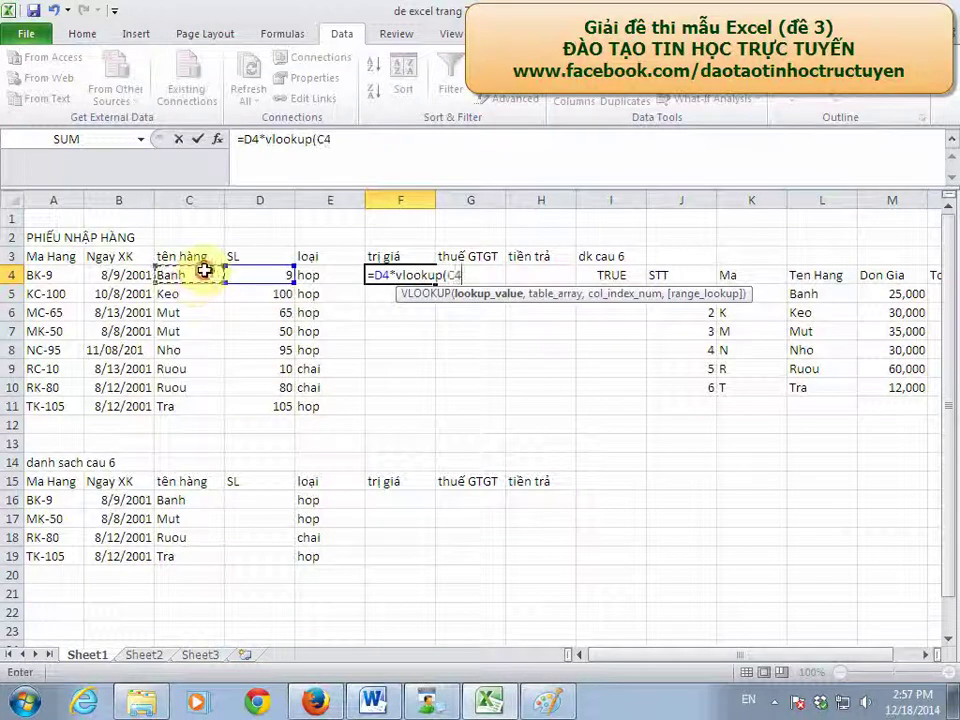
{"action": "type", "text": ","}
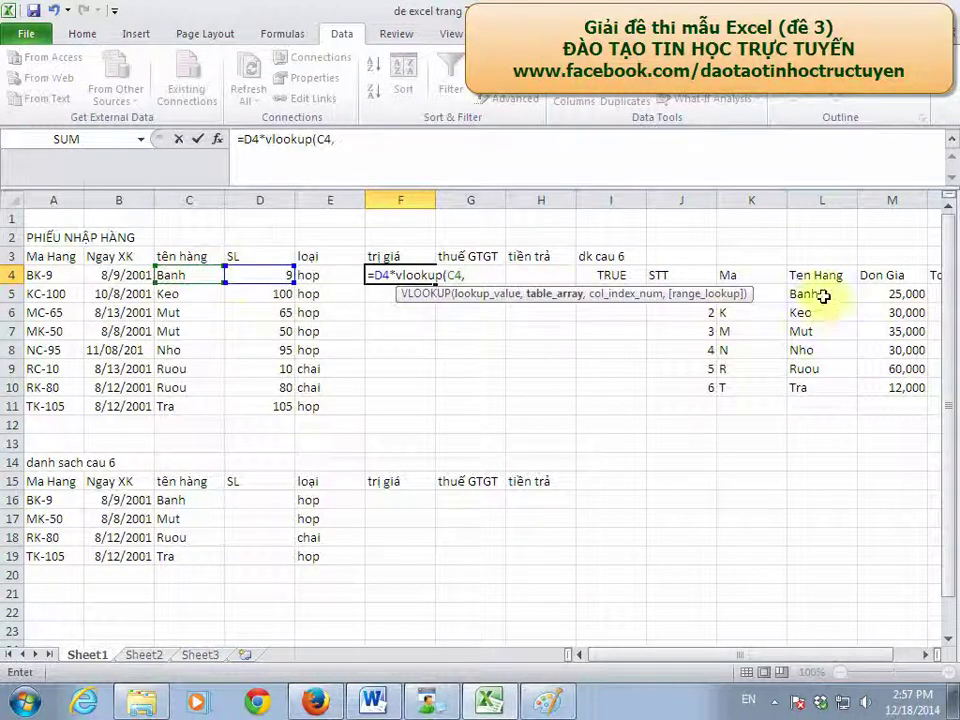
{"action": "left_click", "coordinate": [812, 290]}
{"action": "left_click_drag", "start_coordinate": [812, 290], "coordinate": [891, 378]}
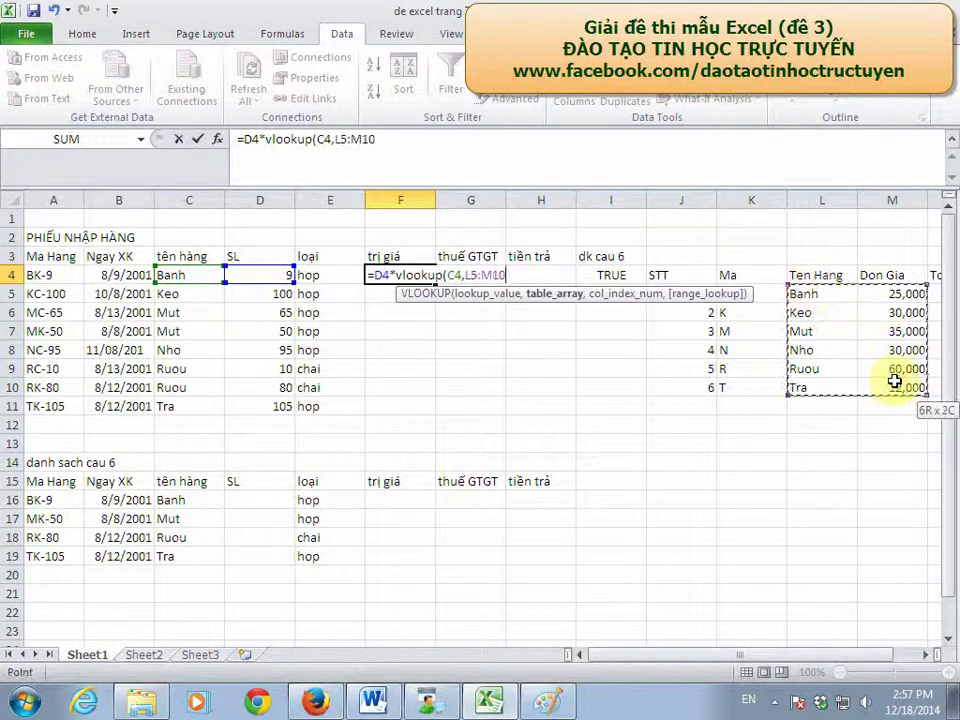
{"action": "key", "text": "F4"}
{"action": "type", "text": "$M$10,"}
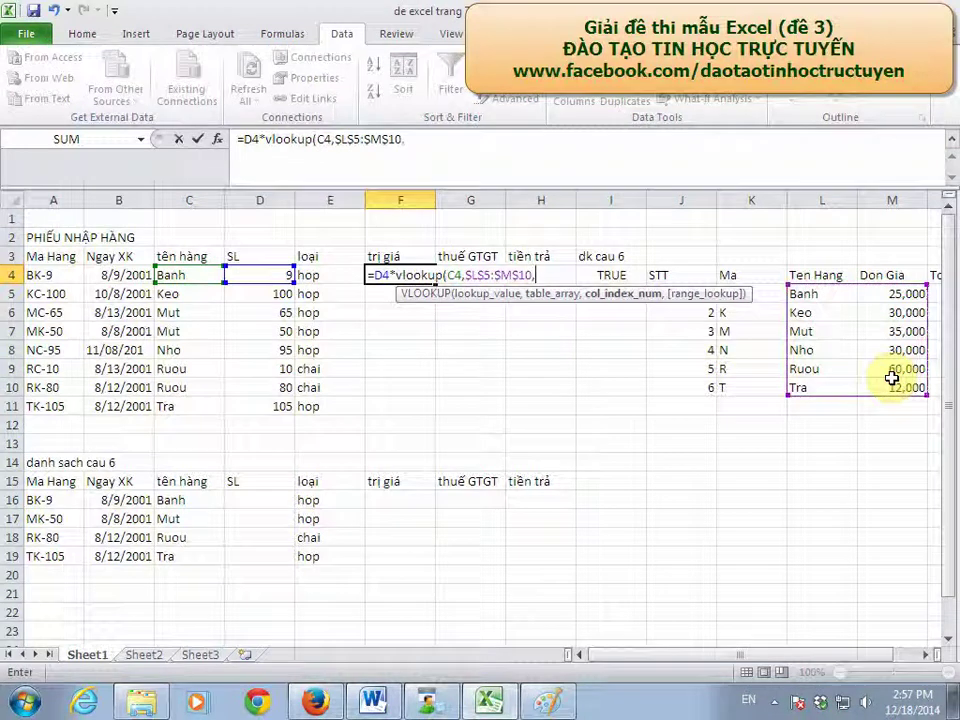
{"action": "type", "text": "2"}
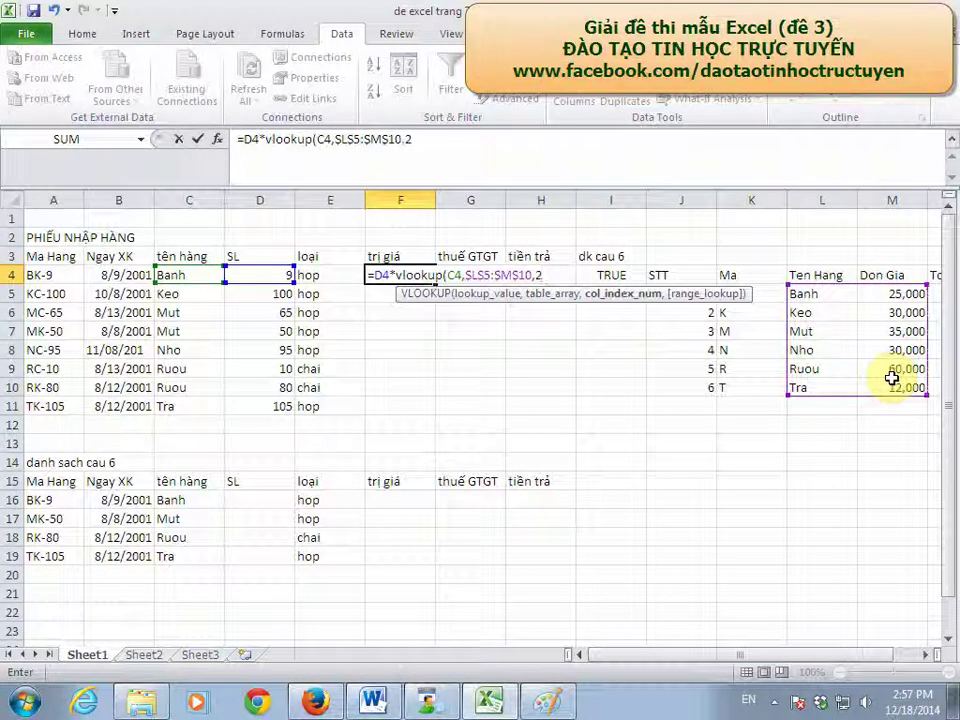
{"action": "type", "text": ",0"}
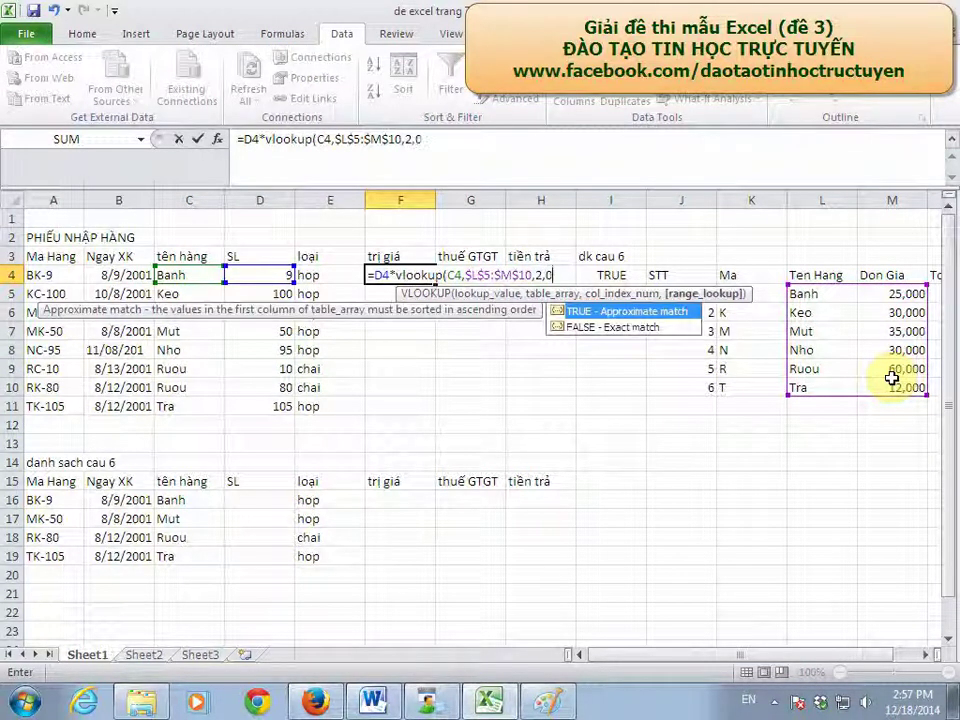
{"action": "type", "text": ")"}
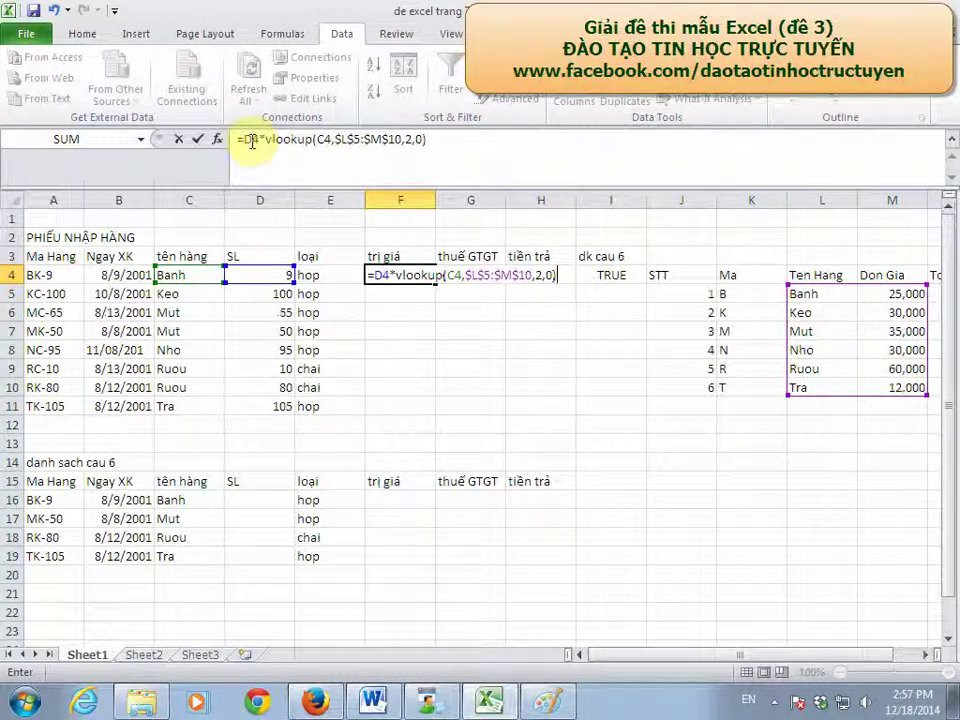
Step: Append *IF( after the lookup part for the discount condition, checking the exam sheet
{"action": "left_click_drag", "start_coordinate": [248, 139], "coordinate": [438, 138]}
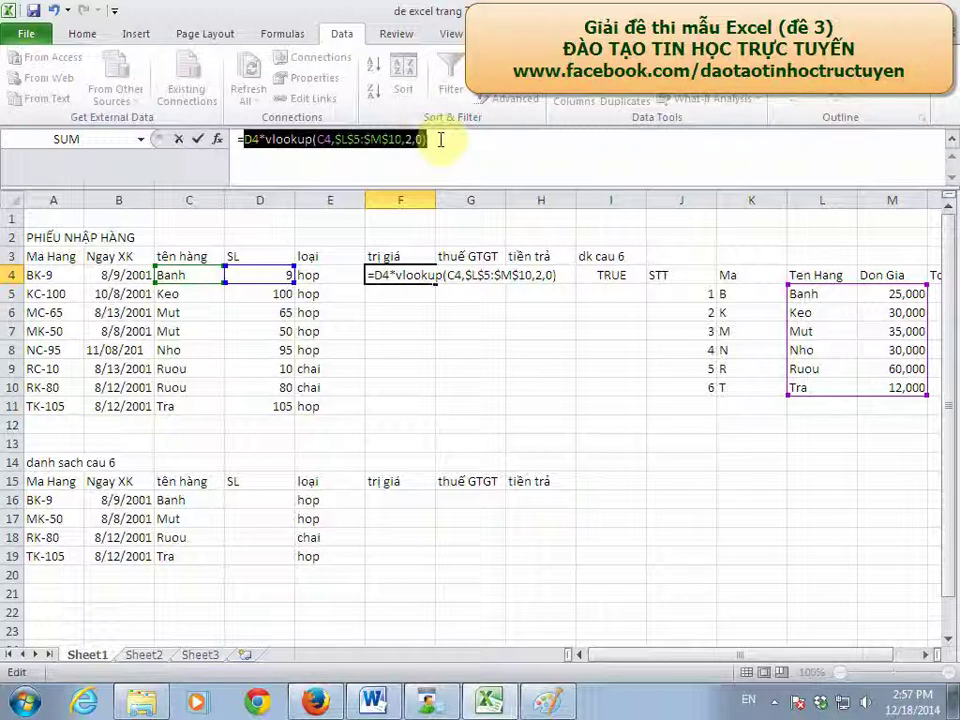
{"action": "left_click", "coordinate": [440, 140]}
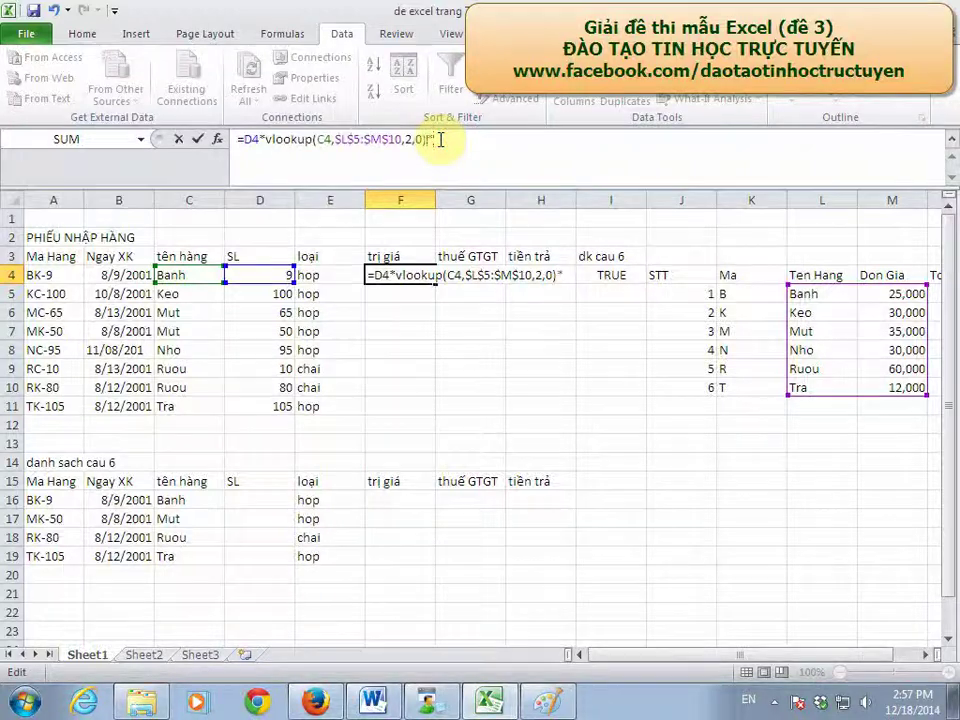
{"action": "type", "text": "if("}
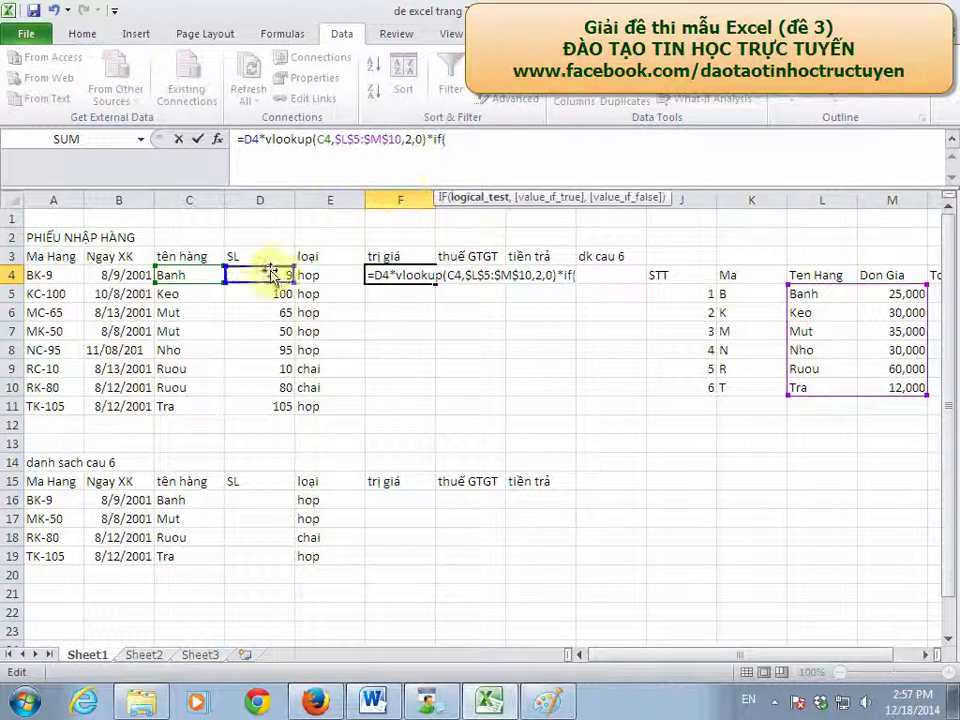
{"action": "left_click", "coordinate": [553, 700]}
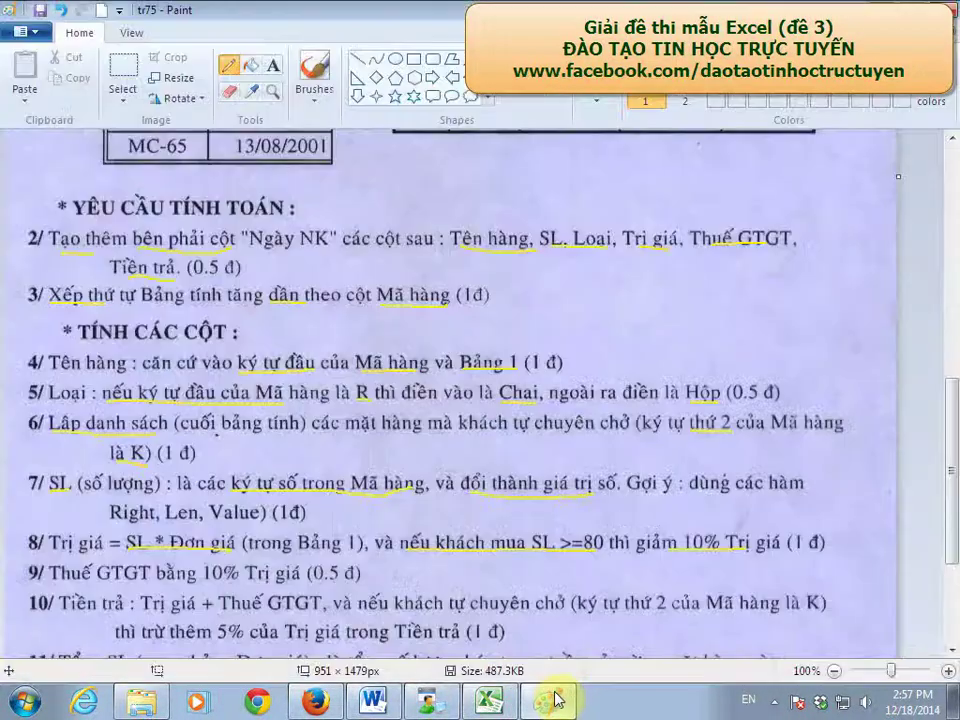
{"action": "left_click", "coordinate": [560, 700]}
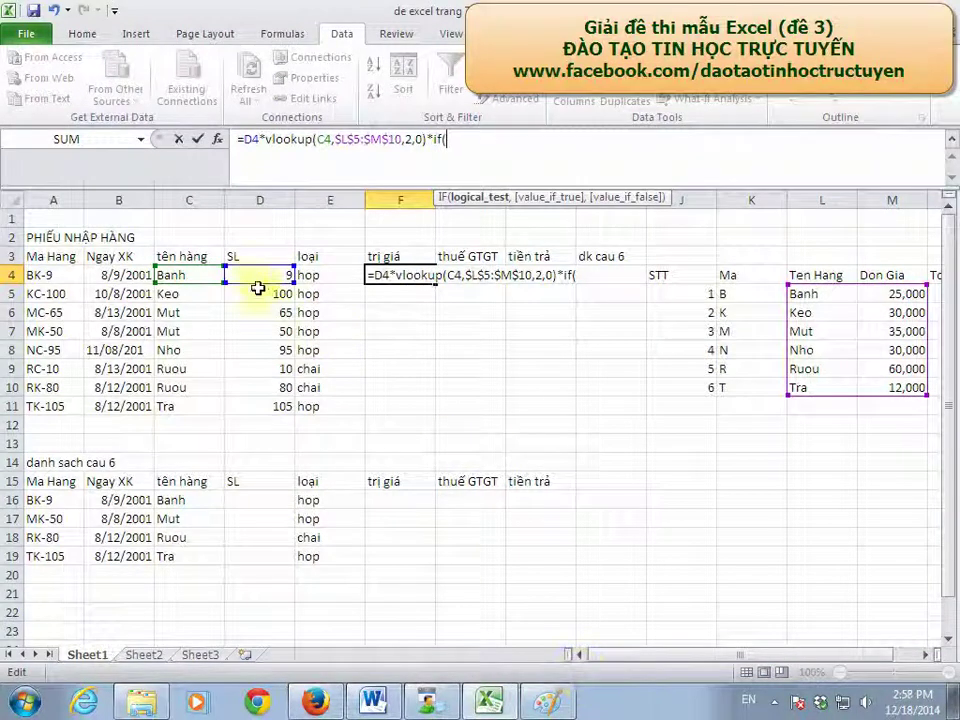
Step: Complete F4 as =D4*VLOOKUP(C4,$L$5:$M$10,2,0)*IF(D4>=80,90%,100%)
{"action": "left_click", "coordinate": [266, 272]}
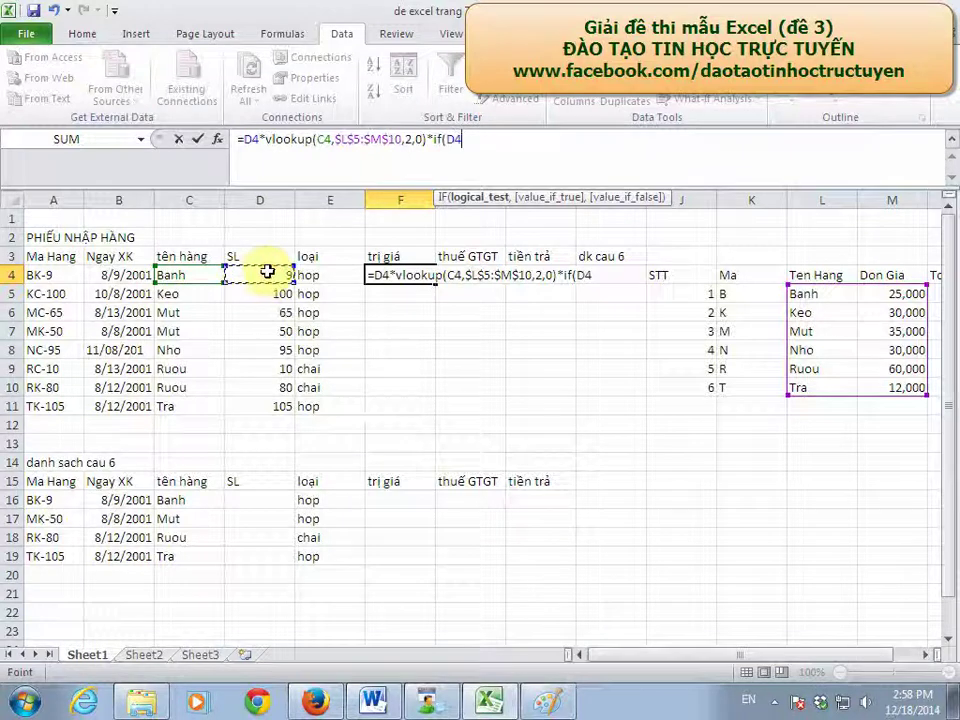
{"action": "type", "text": ">=8"}
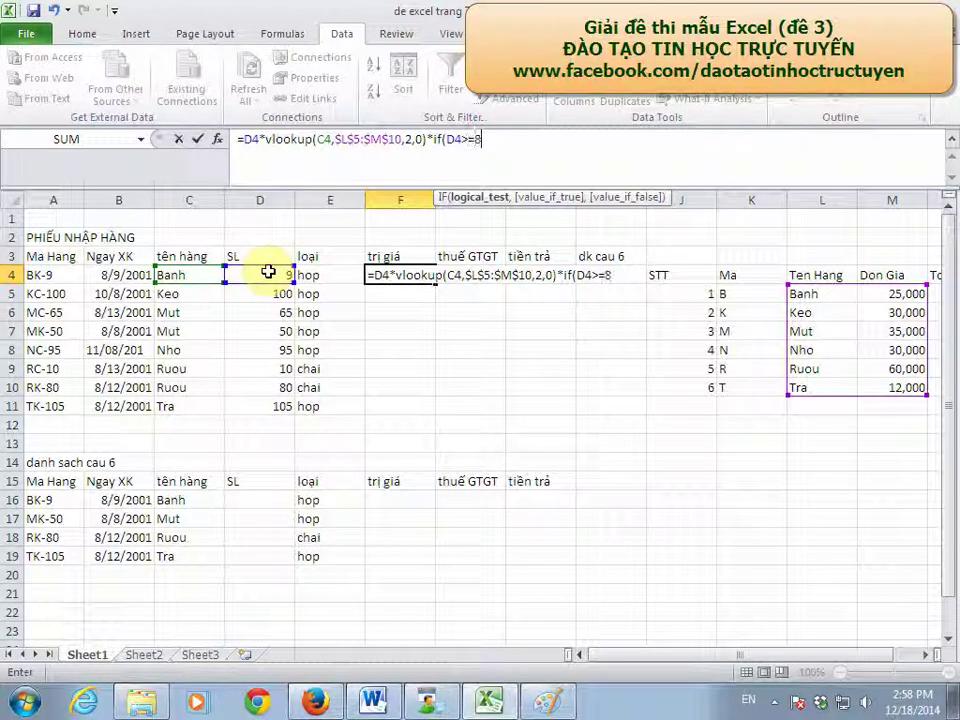
{"action": "type", "text": "0,90%"}
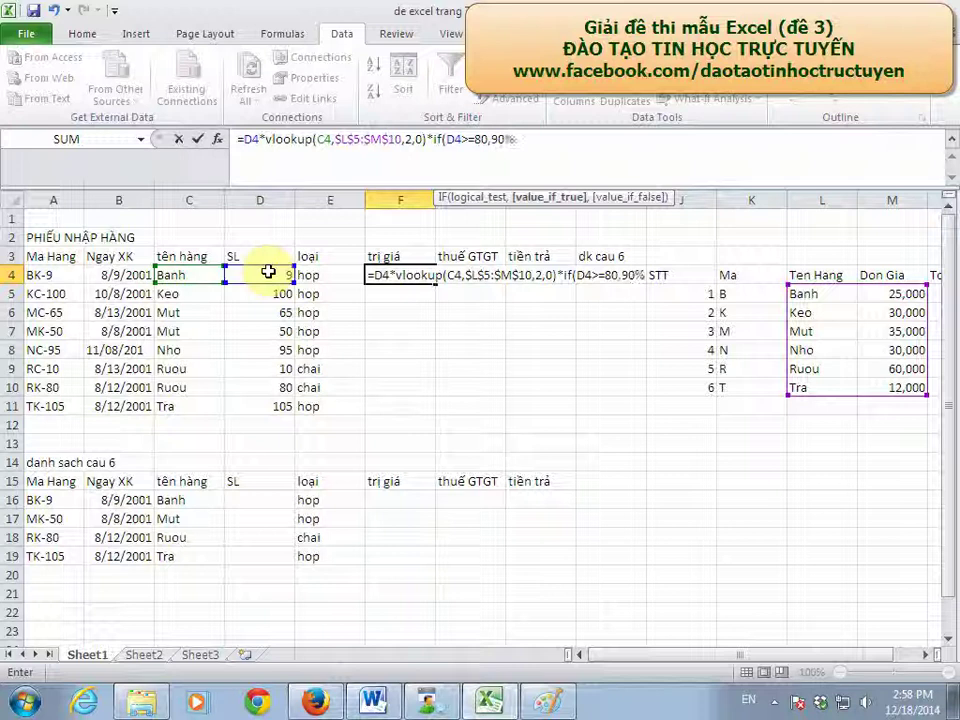
{"action": "type", "text": ",100%"}
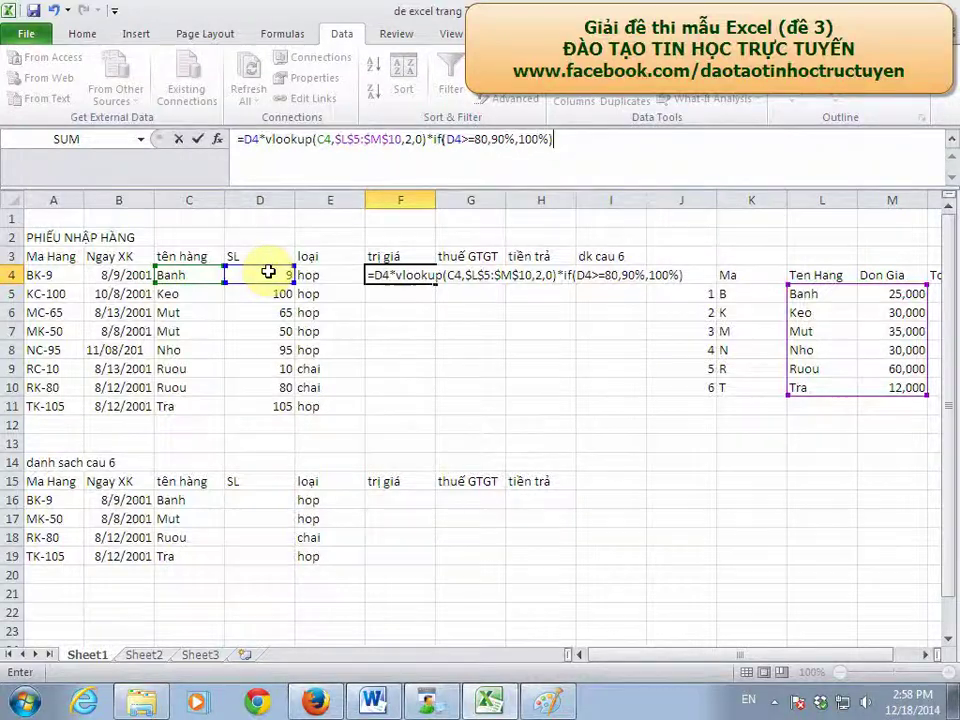
{"action": "key", "text": "Return"}
{"action": "key", "text": "Up"}
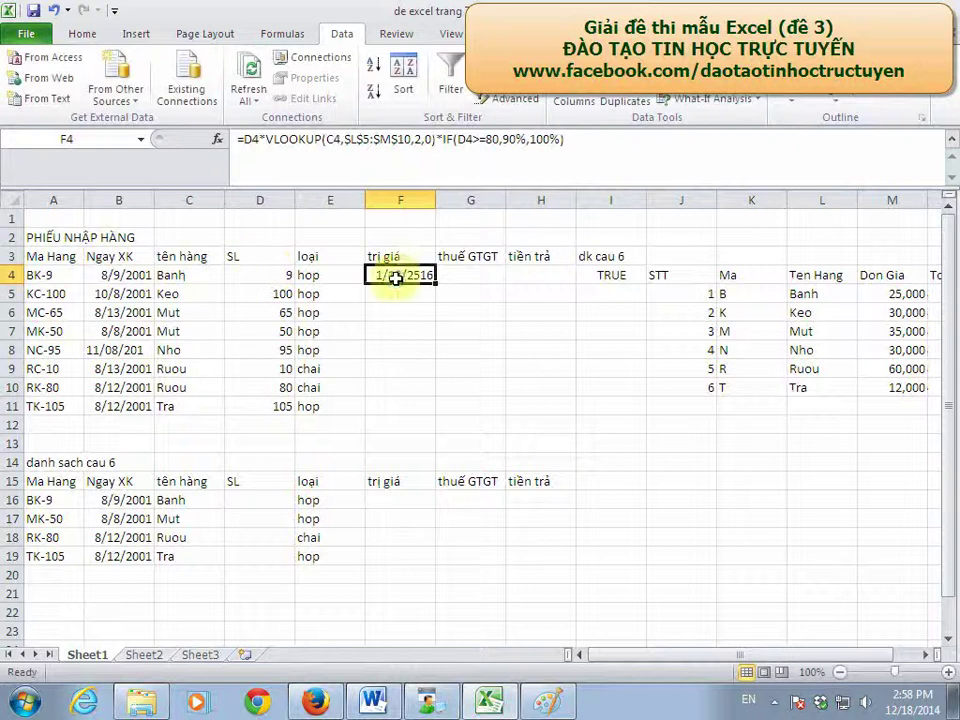
Step: Format F4 as Number with 0 decimals to show 225000 and fill it down to F11
{"action": "right_click", "coordinate": [396, 280]}
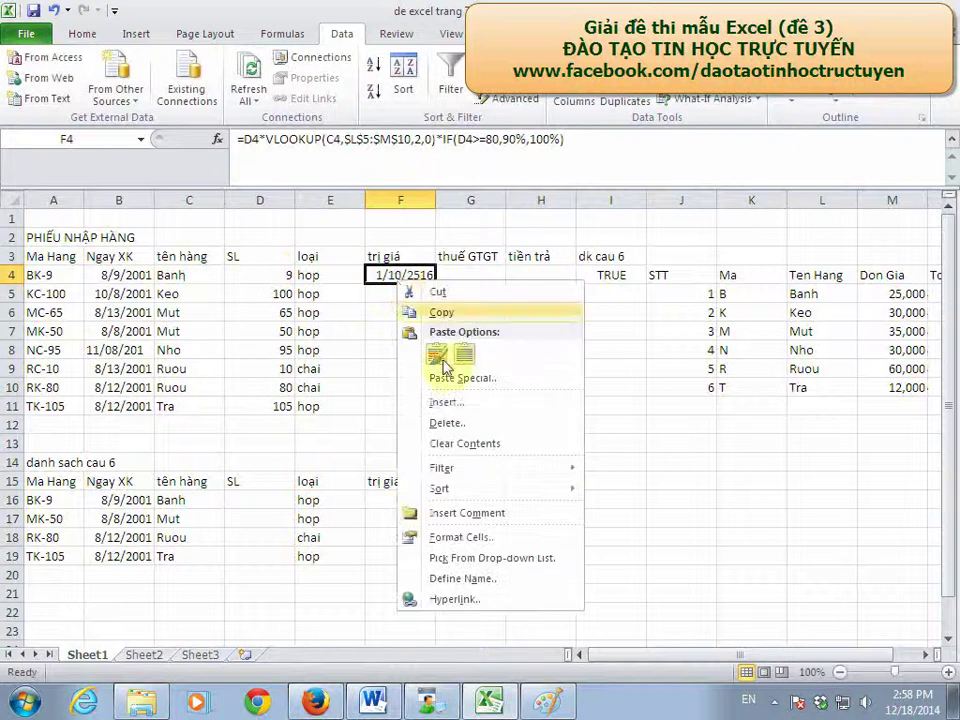
{"action": "left_click", "coordinate": [506, 542]}
{"action": "left_click", "coordinate": [325, 344]}
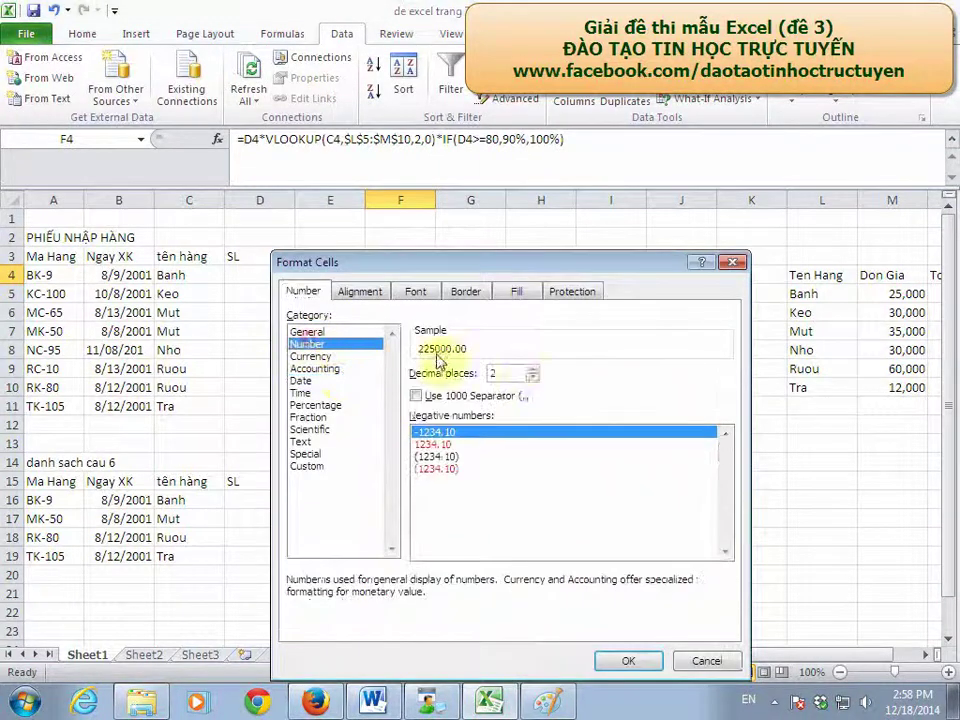
{"action": "double_click", "coordinate": [531, 380]}
{"action": "left_click", "coordinate": [628, 661]}
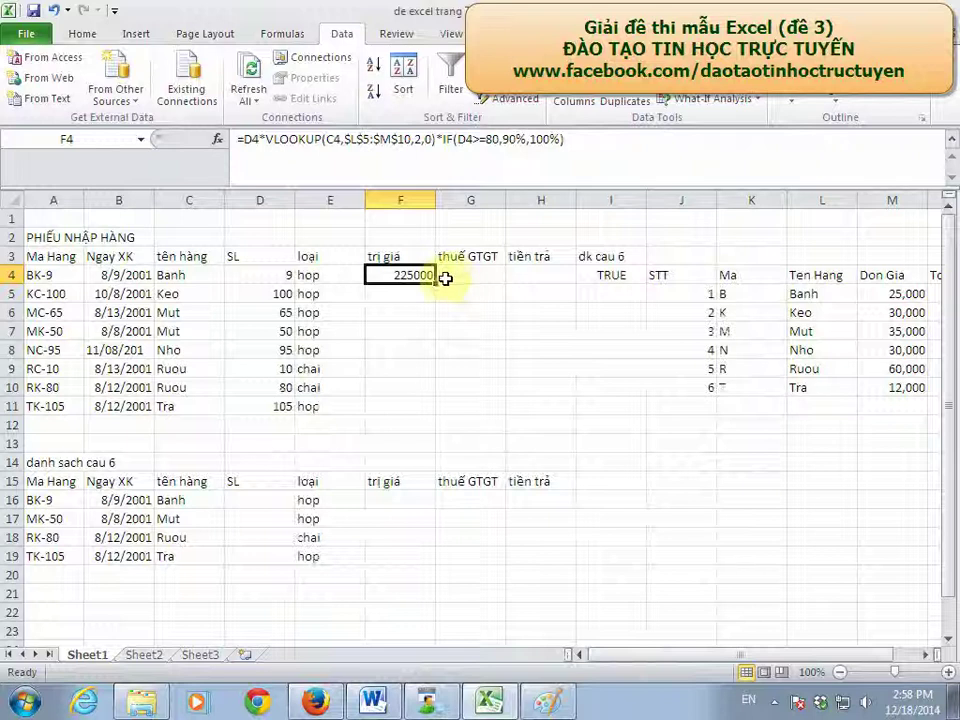
{"action": "left_click_drag", "start_coordinate": [435, 284], "coordinate": [430, 410]}
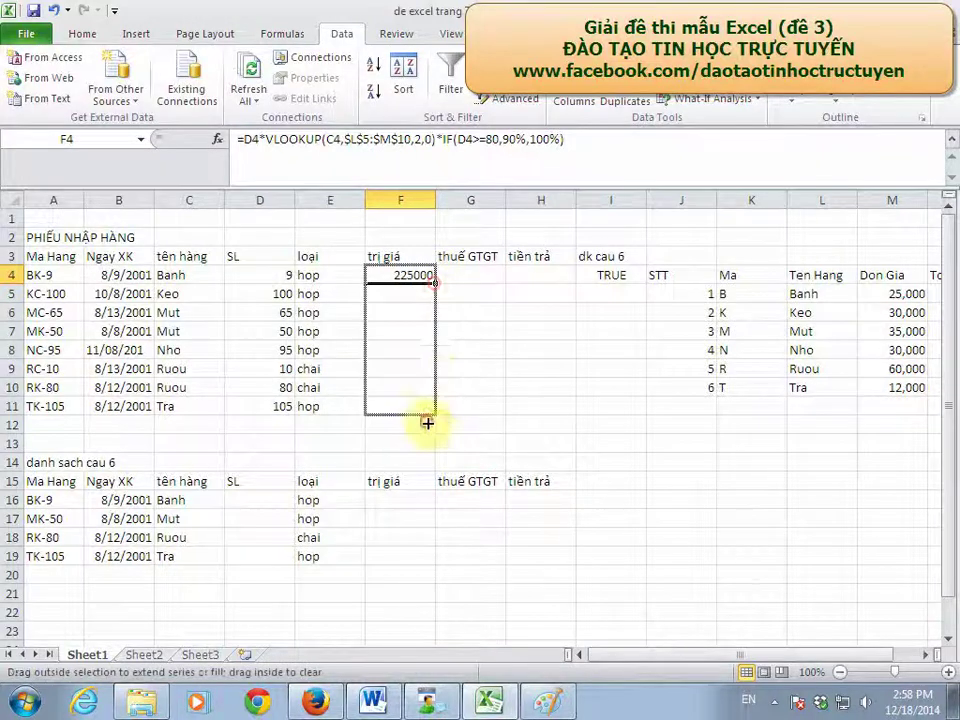
Step: Enter the thuế GTGT formula =F4*10% in G4
{"action": "left_click", "coordinate": [469, 275]}
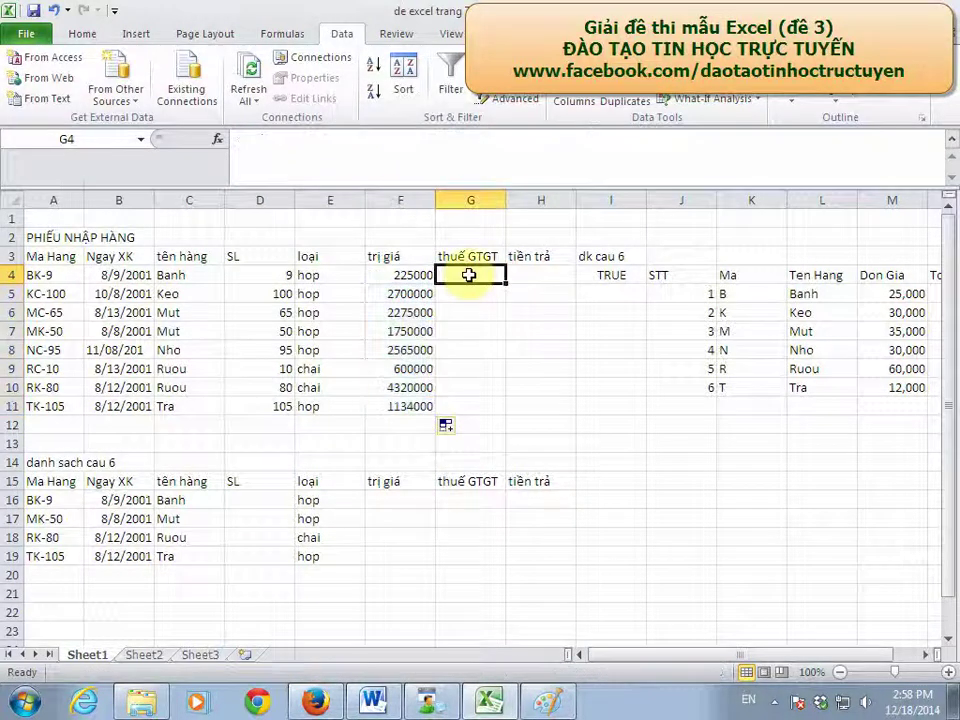
{"action": "type", "text": "="}
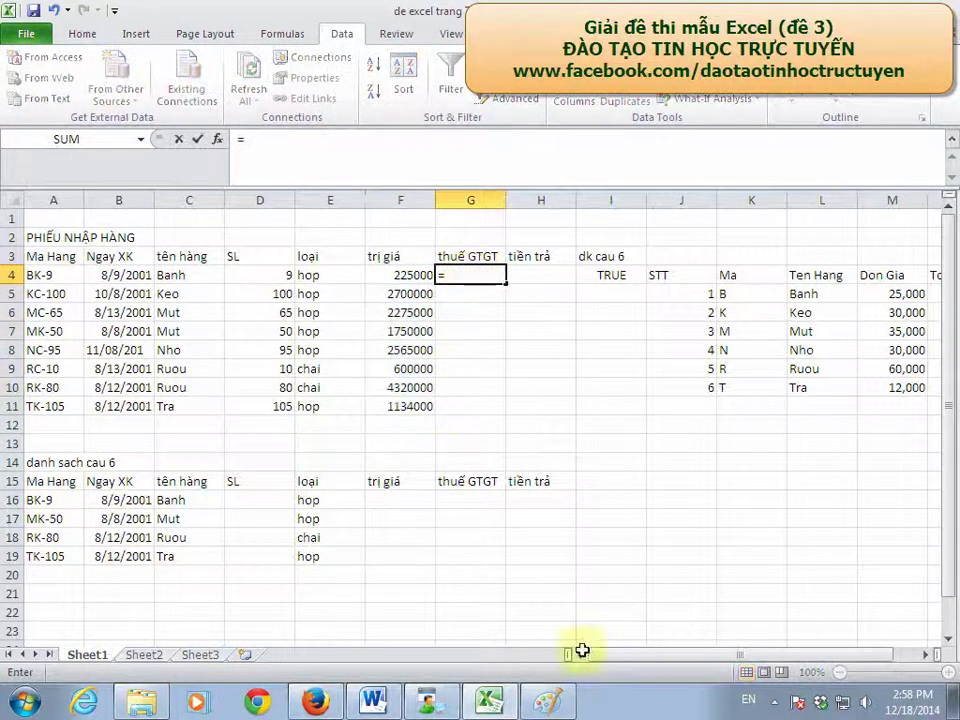
{"action": "left_click", "coordinate": [548, 702]}
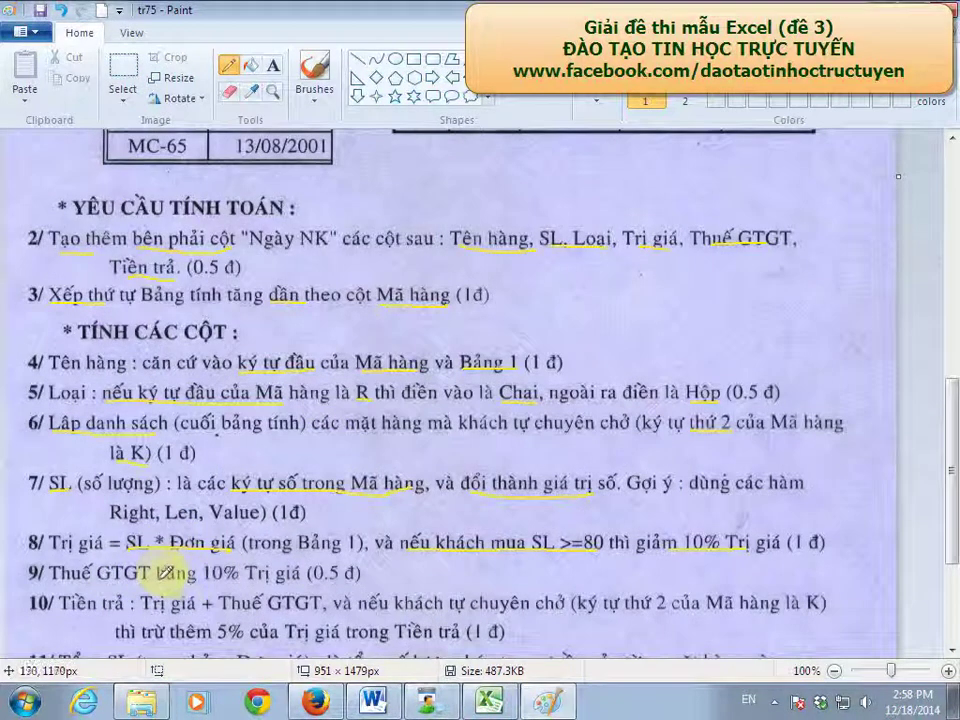
{"action": "left_click", "coordinate": [488, 701]}
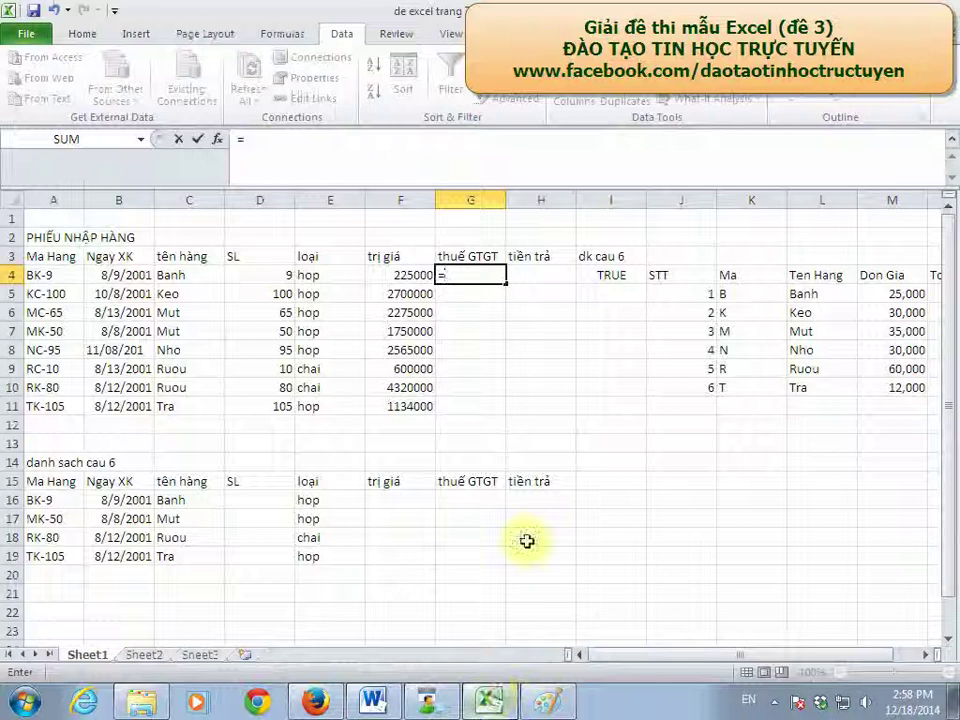
{"action": "left_click", "coordinate": [424, 273]}
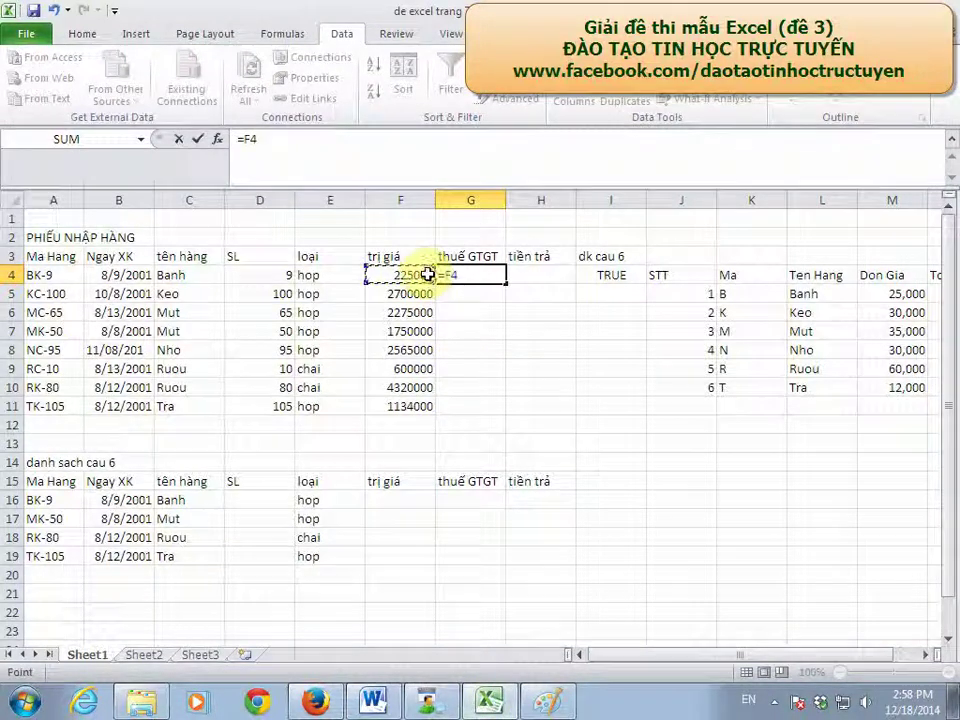
{"action": "type", "text": "*"}
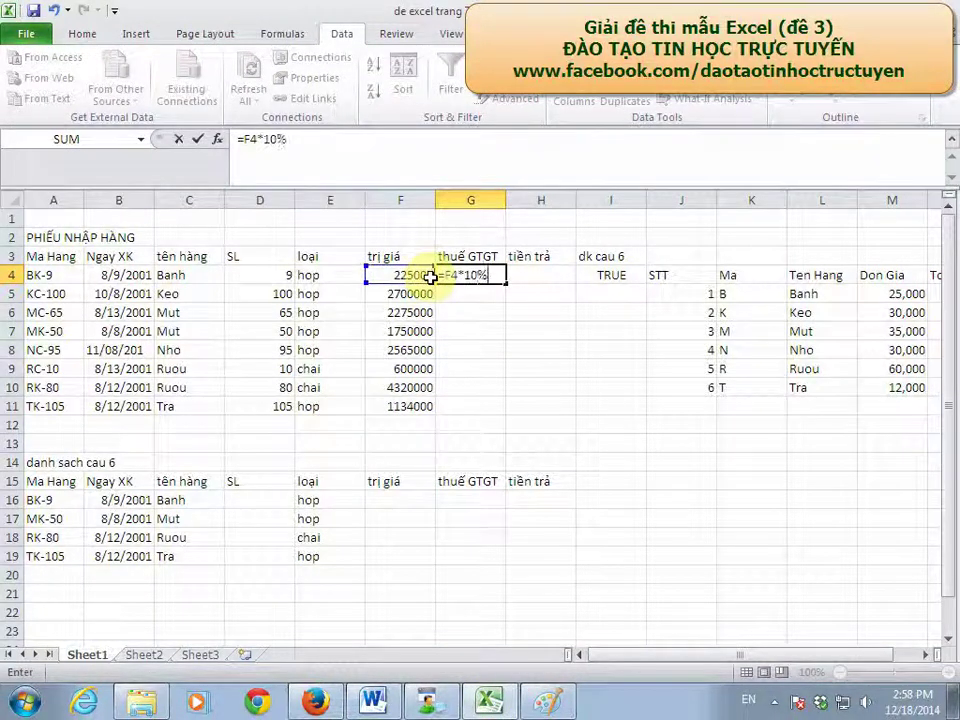
{"action": "key", "text": "Return"}
Step: Format G4 as Number with 0 decimals and fill it down to G11
{"action": "left_click", "coordinate": [452, 276]}
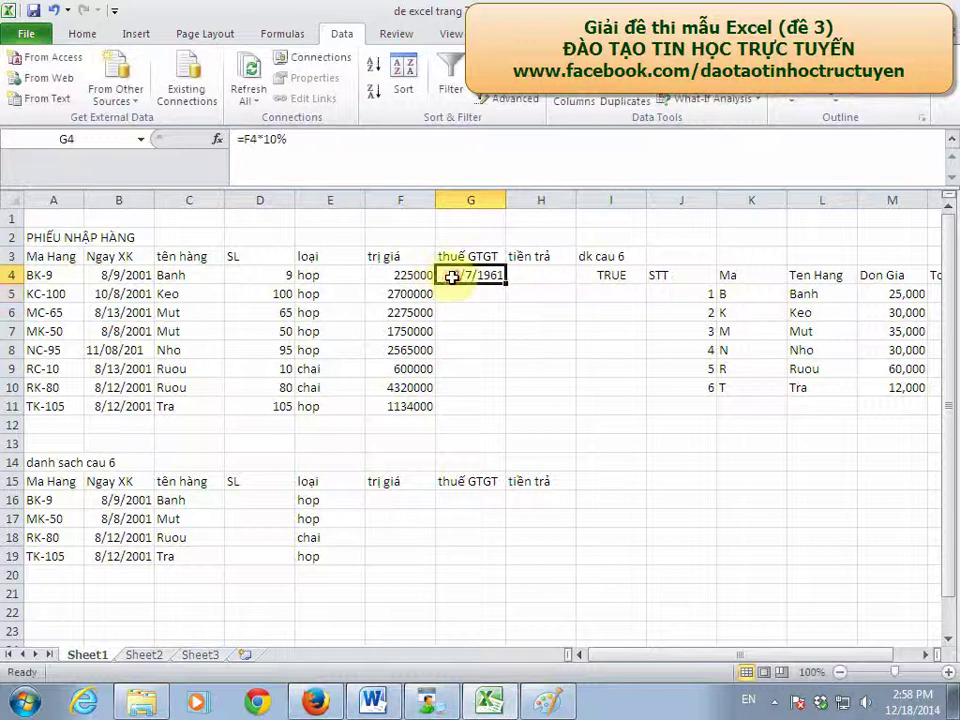
{"action": "right_click", "coordinate": [455, 280]}
{"action": "left_click", "coordinate": [500, 535]}
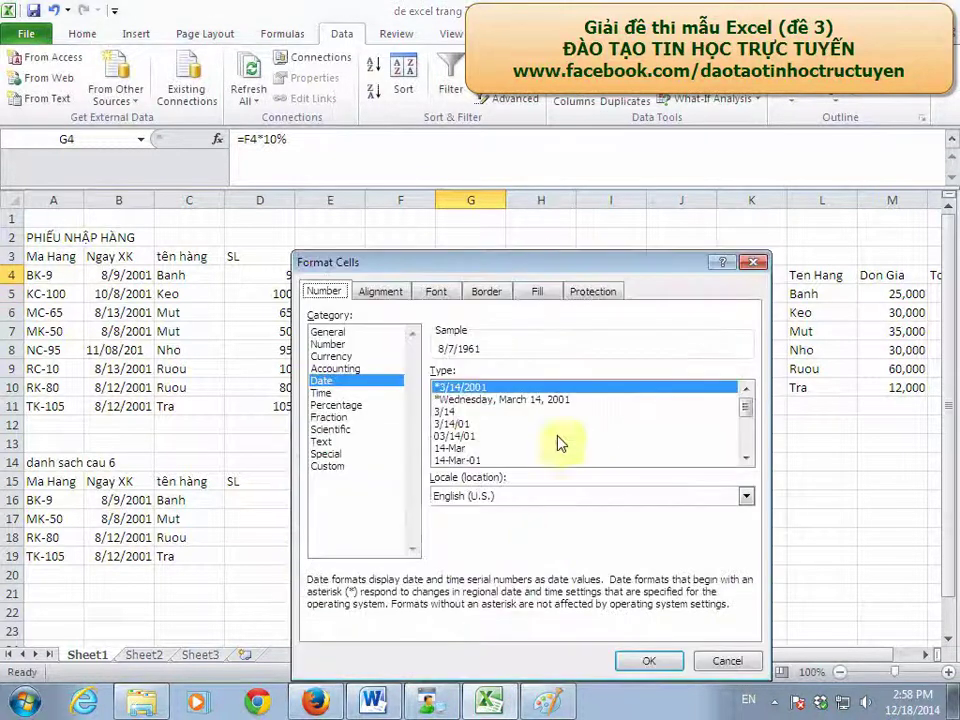
{"action": "left_click", "coordinate": [330, 344]}
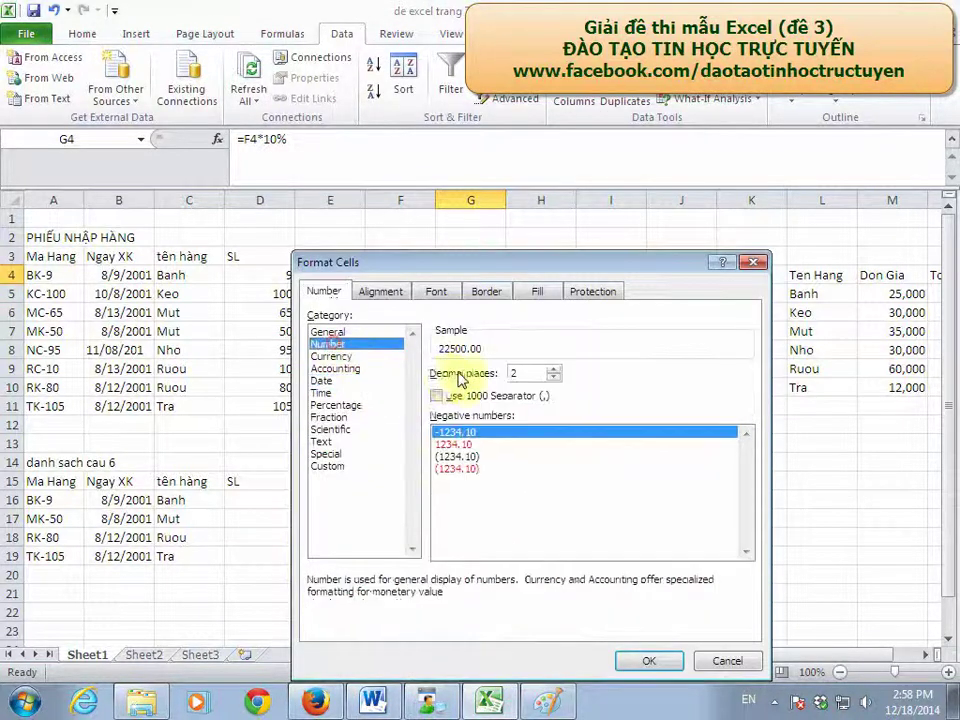
{"action": "left_click", "coordinate": [554, 378]}
{"action": "left_click", "coordinate": [554, 378]}
{"action": "left_click", "coordinate": [648, 661]}
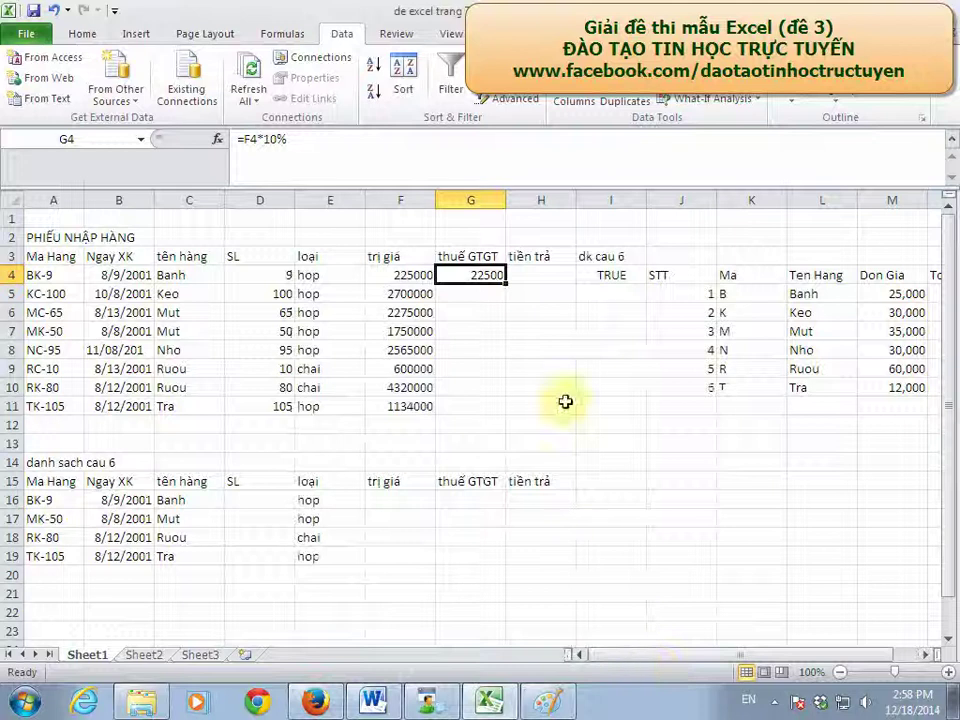
{"action": "left_click_drag", "start_coordinate": [506, 285], "coordinate": [503, 412]}
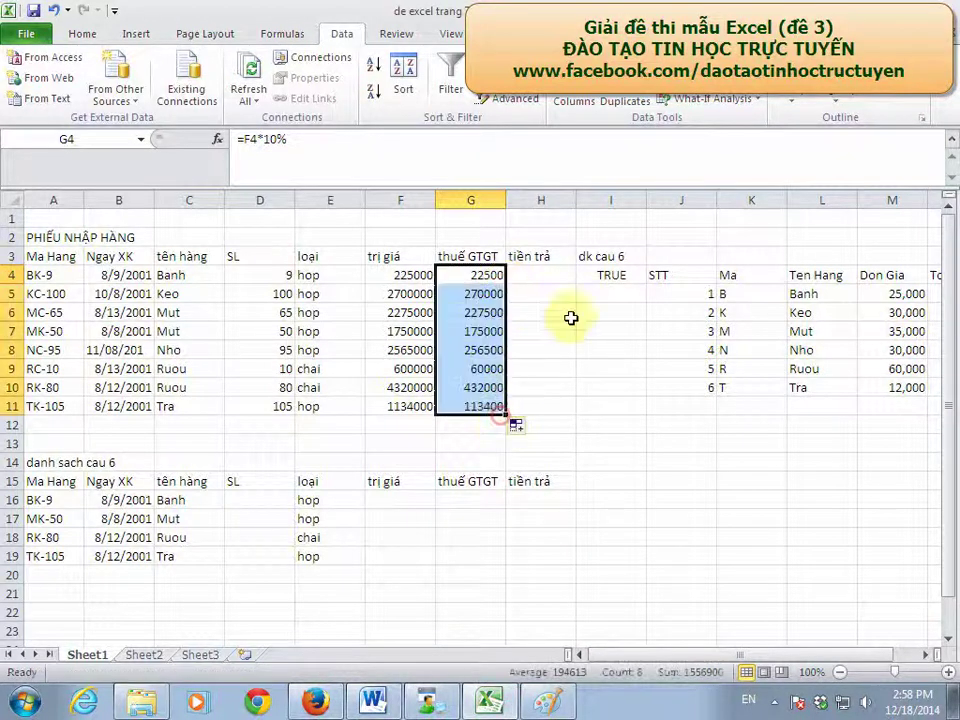
{"action": "left_click", "coordinate": [560, 275]}
{"action": "left_click", "coordinate": [548, 704]}
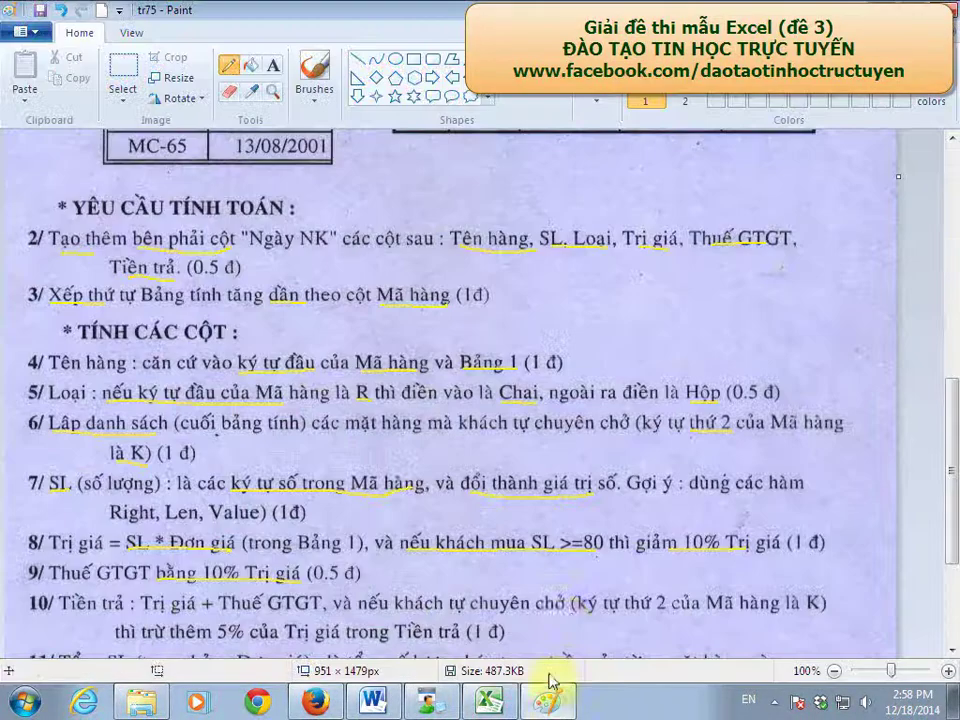
Step: Underline 'Trị giá + Thuế GTGT' and the extra 5% deduction rule in item 10, then go back to Excel
{"action": "left_click_drag", "start_coordinate": [945, 440], "coordinate": [936, 510]}
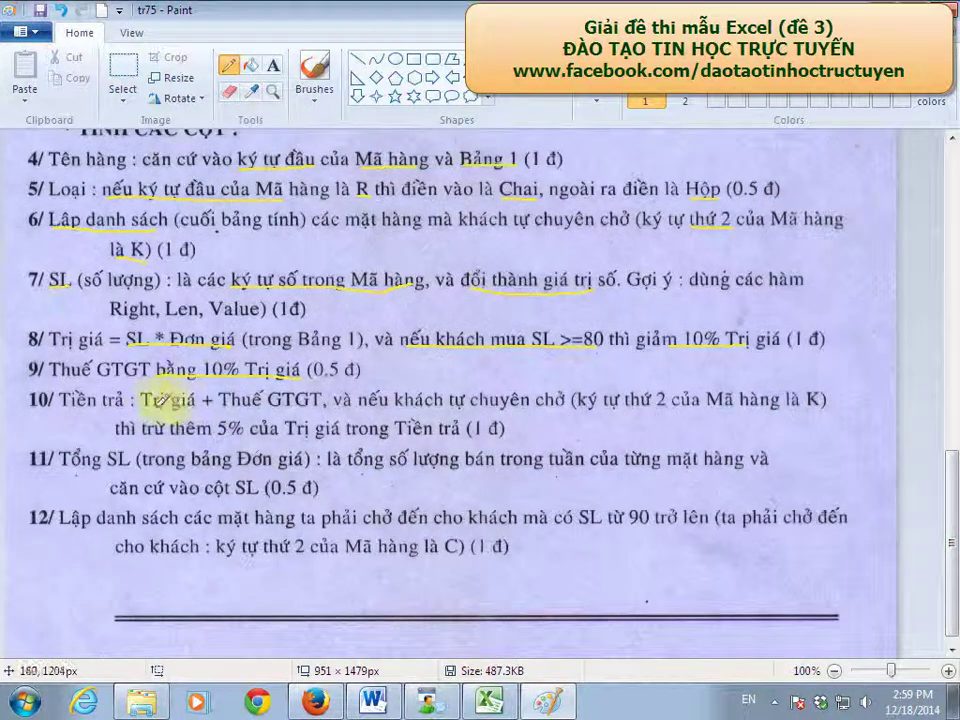
{"action": "left_click_drag", "start_coordinate": [141, 407], "coordinate": [322, 406]}
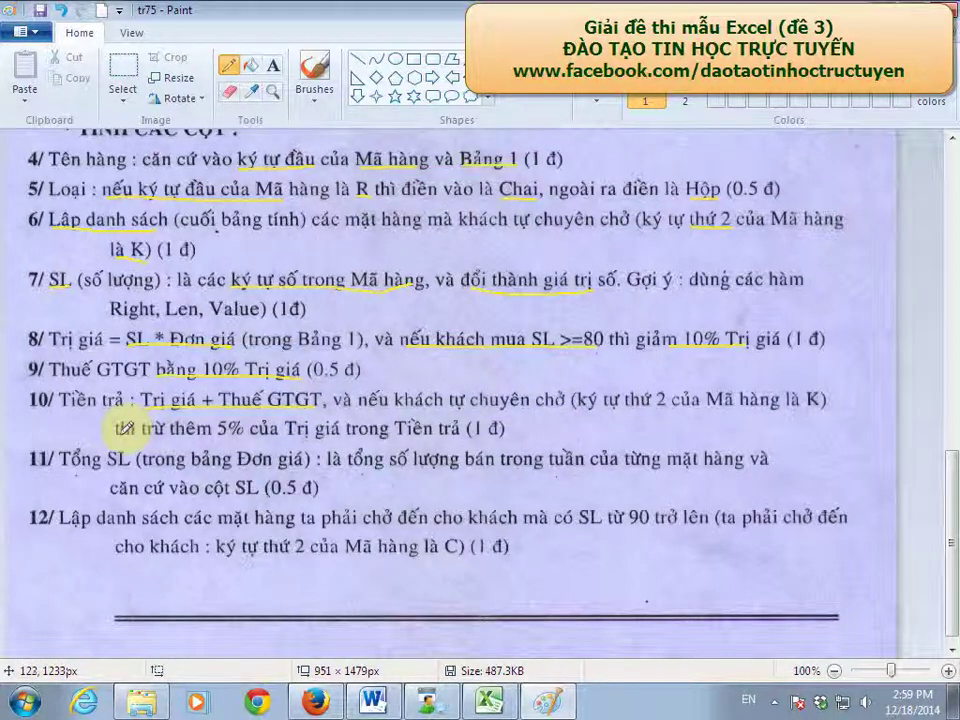
{"action": "left_click_drag", "start_coordinate": [123, 432], "coordinate": [303, 436]}
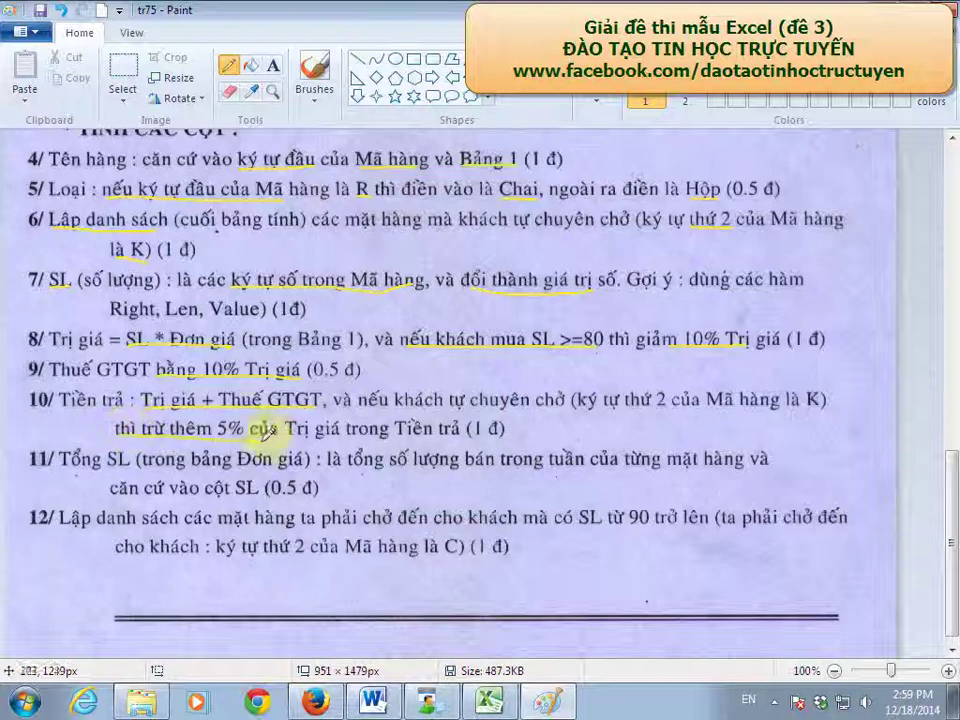
{"action": "left_click", "coordinate": [555, 702]}
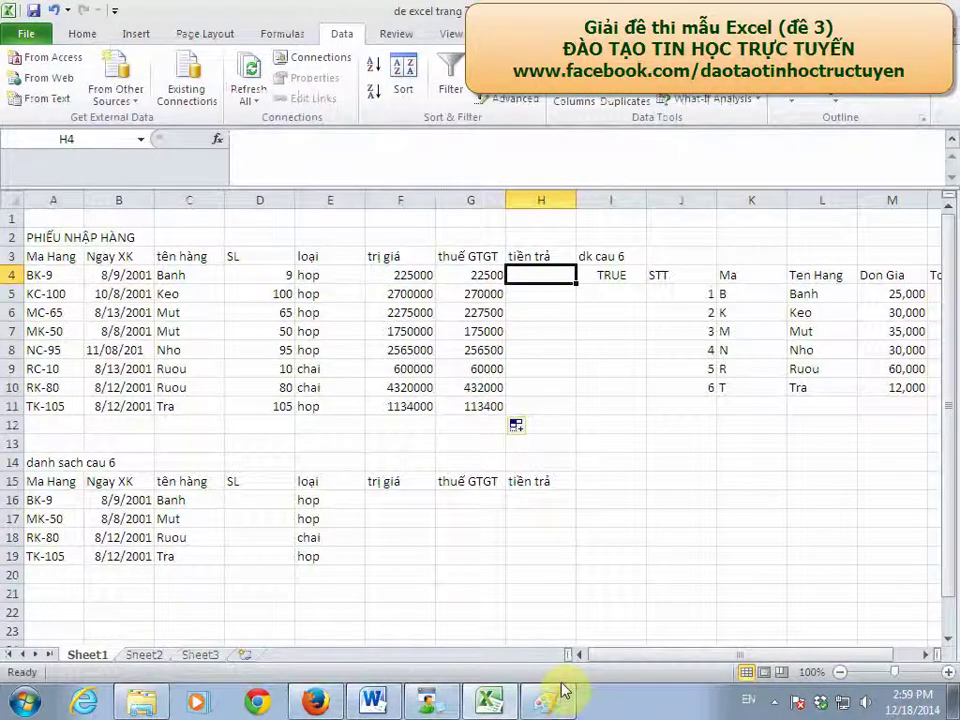
Step: Clear the stray text in H4 and begin its formula as =F4+G4
{"action": "type", "text": "if"}
{"action": "key", "text": "BackSpace"}
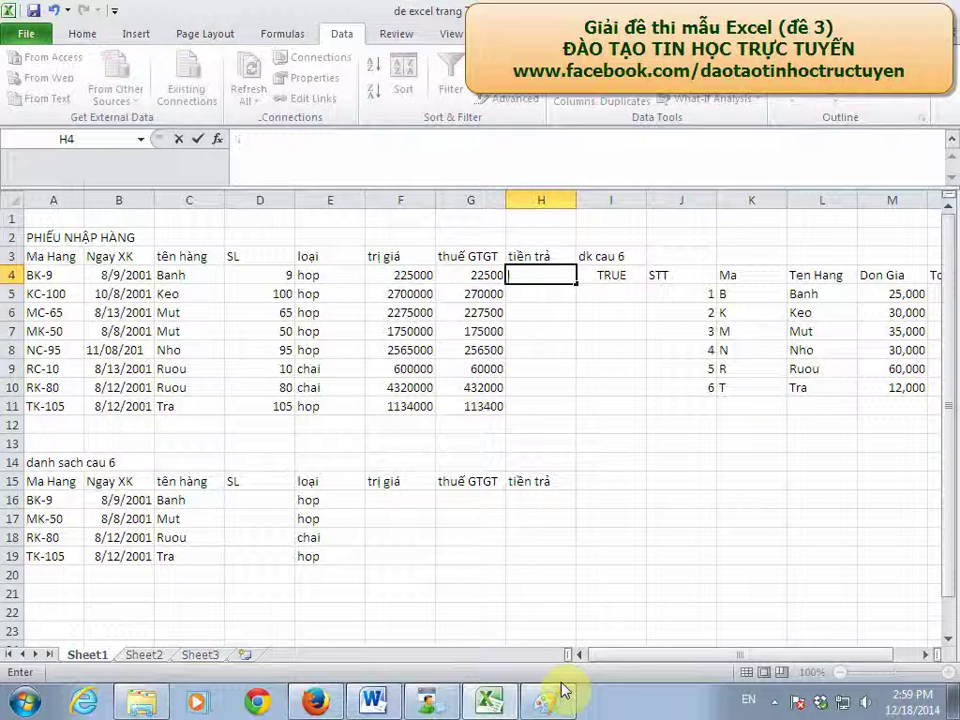
{"action": "left_click", "coordinate": [410, 274]}
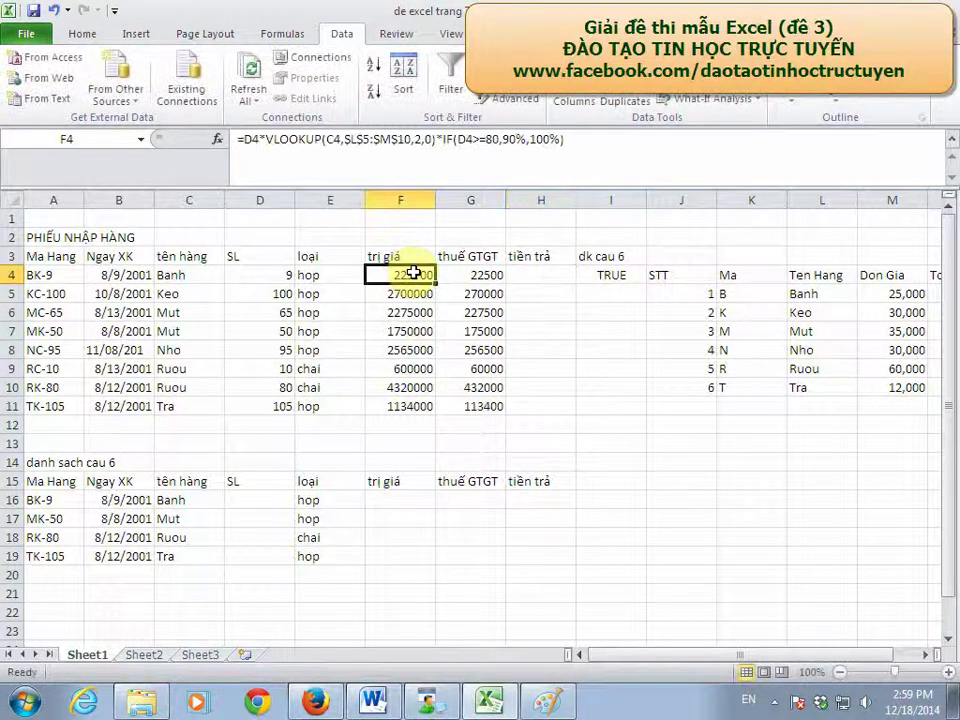
{"action": "left_click", "coordinate": [536, 274]}
{"action": "type", "text": "="}
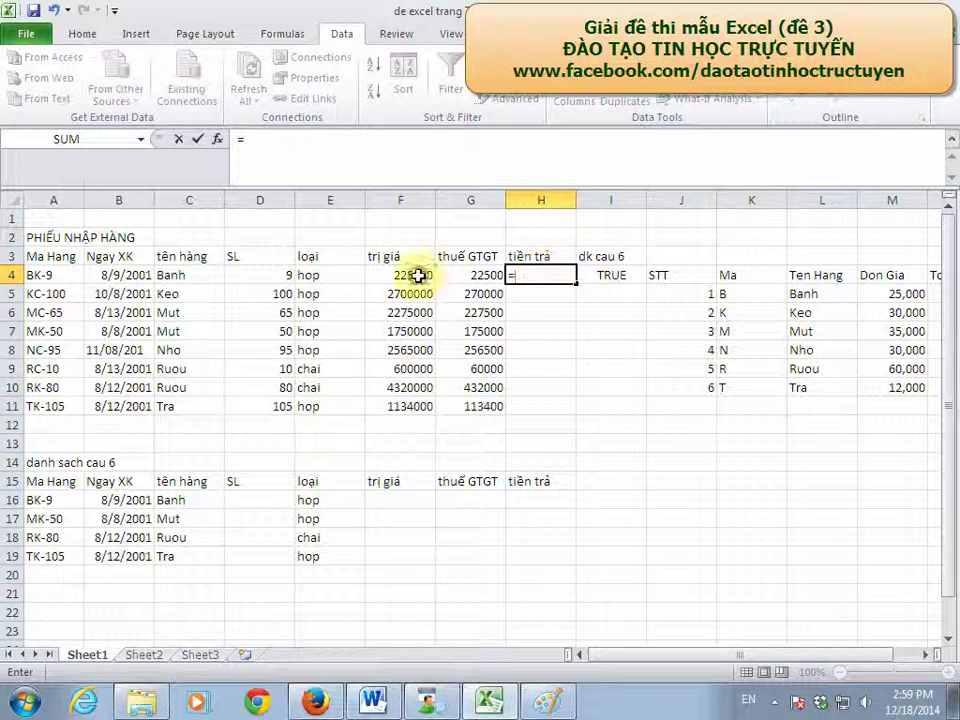
{"action": "left_click", "coordinate": [420, 274]}
{"action": "type", "text": "+"}
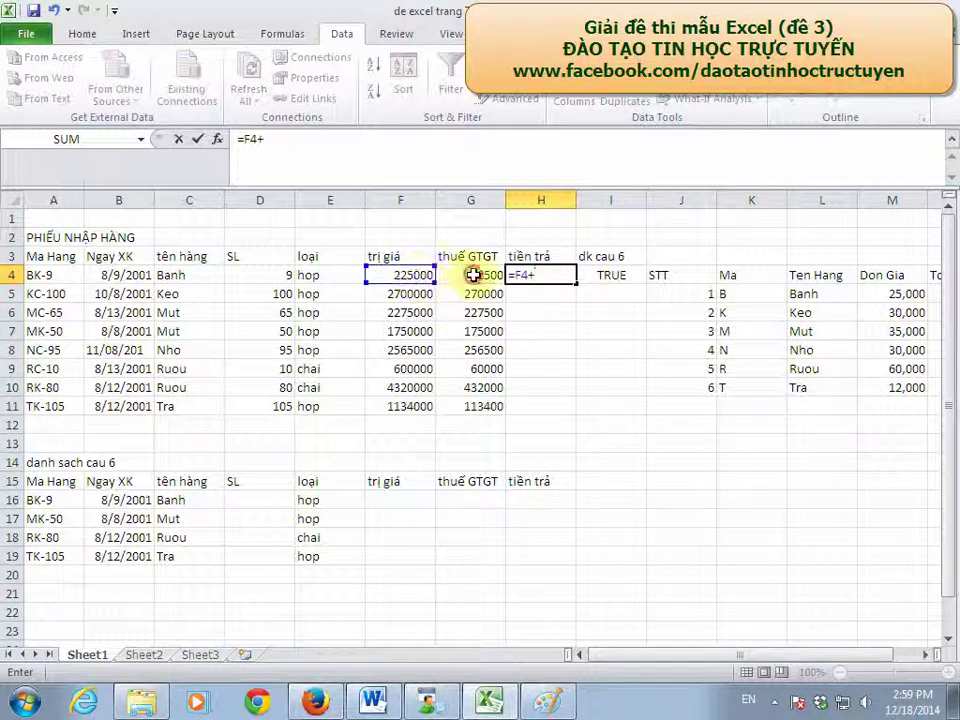
{"action": "left_click", "coordinate": [470, 277]}
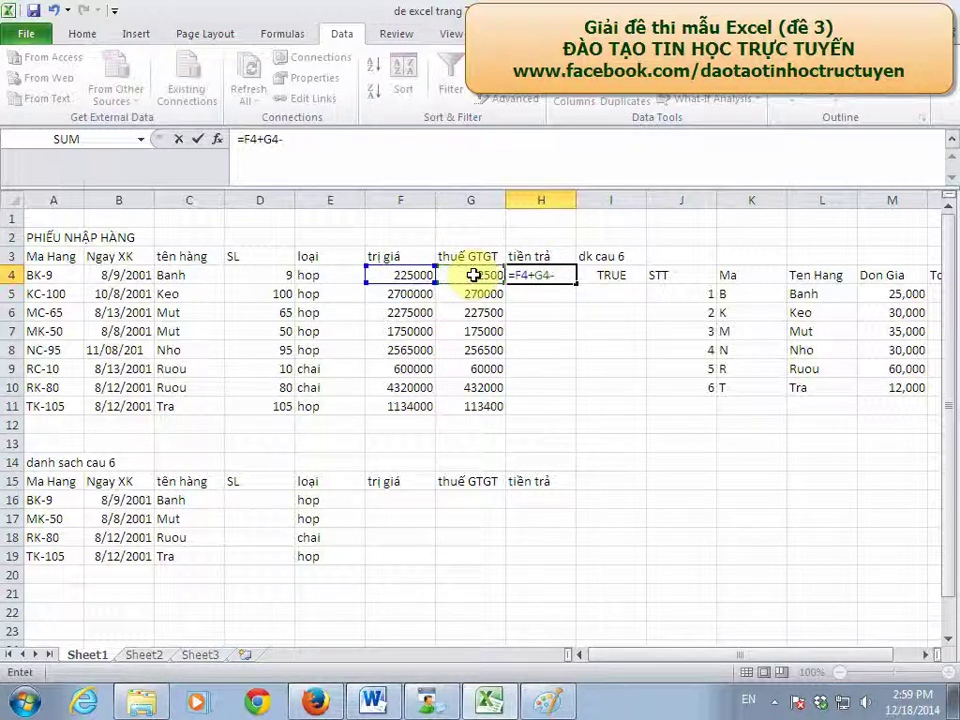
Step: Finish H4's formula with -IF(MID(A4,2,1)="k",5%,0%) and commit it
{"action": "type", "text": "i"}
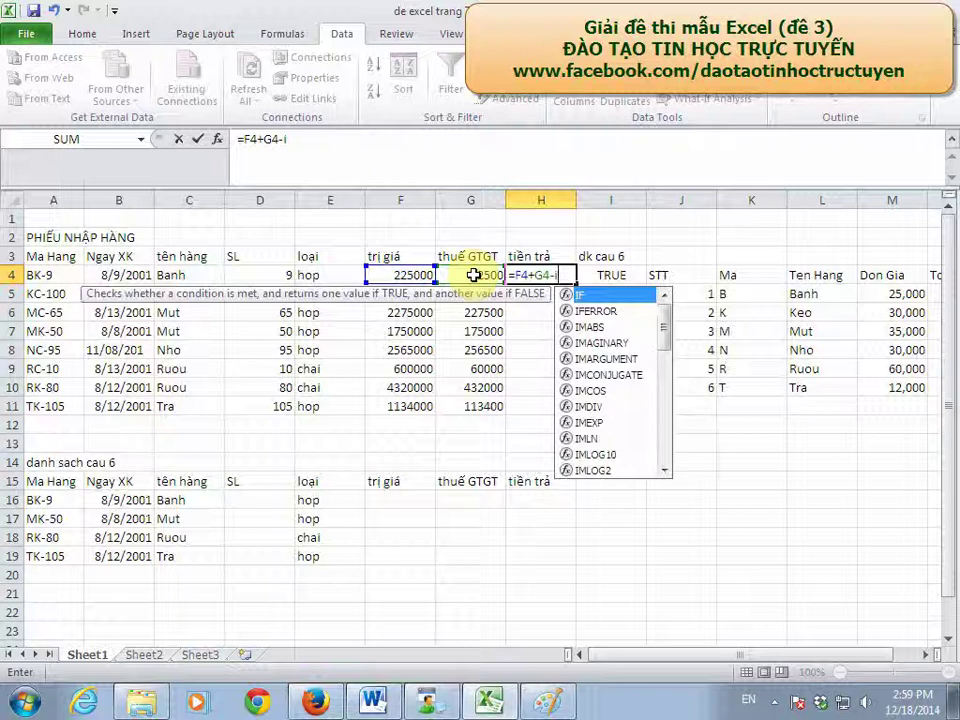
{"action": "type", "text": "f("}
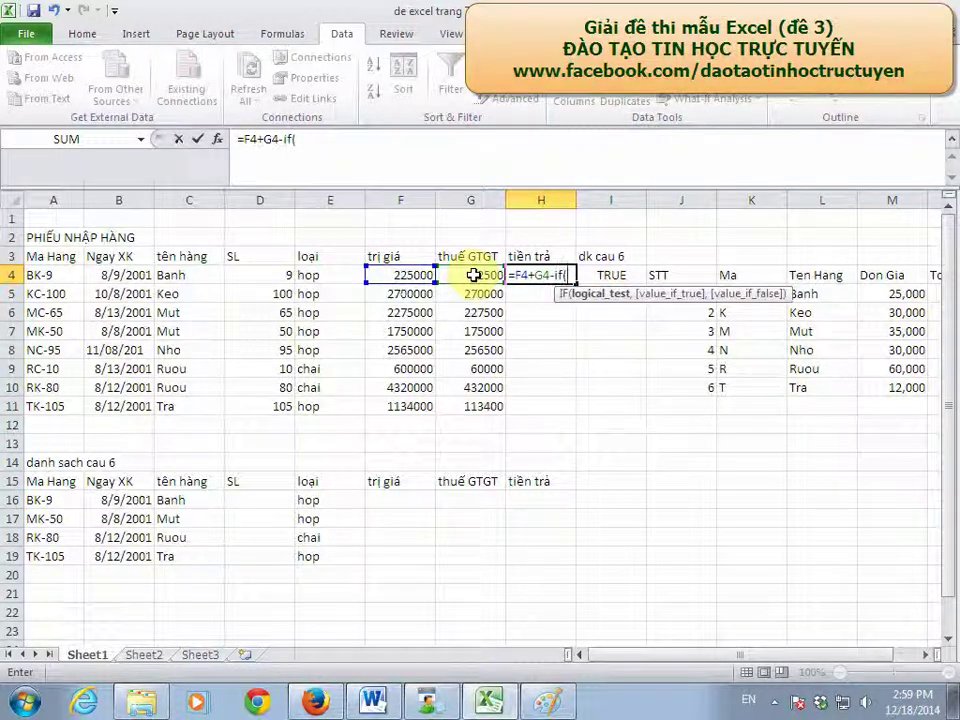
{"action": "type", "text": "m"}
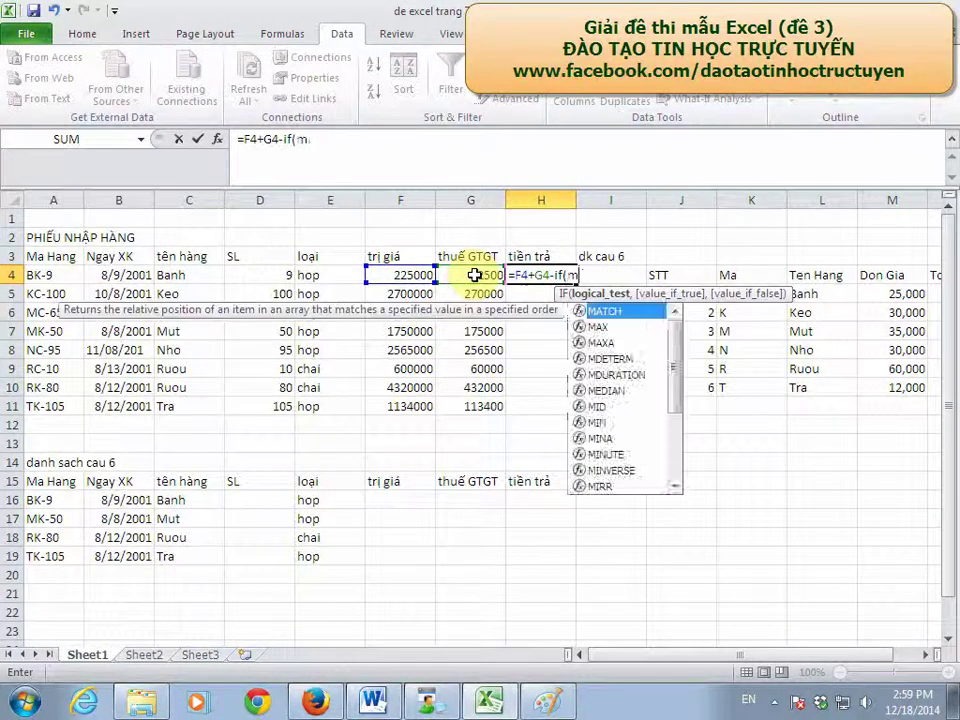
{"action": "type", "text": "id("}
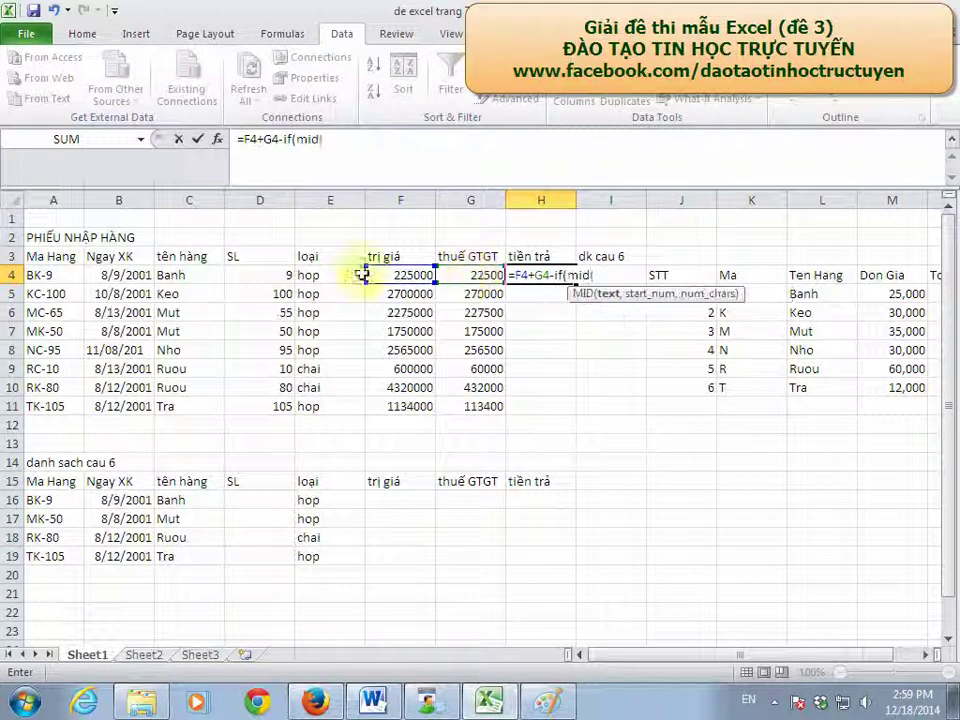
{"action": "left_click", "coordinate": [48, 280]}
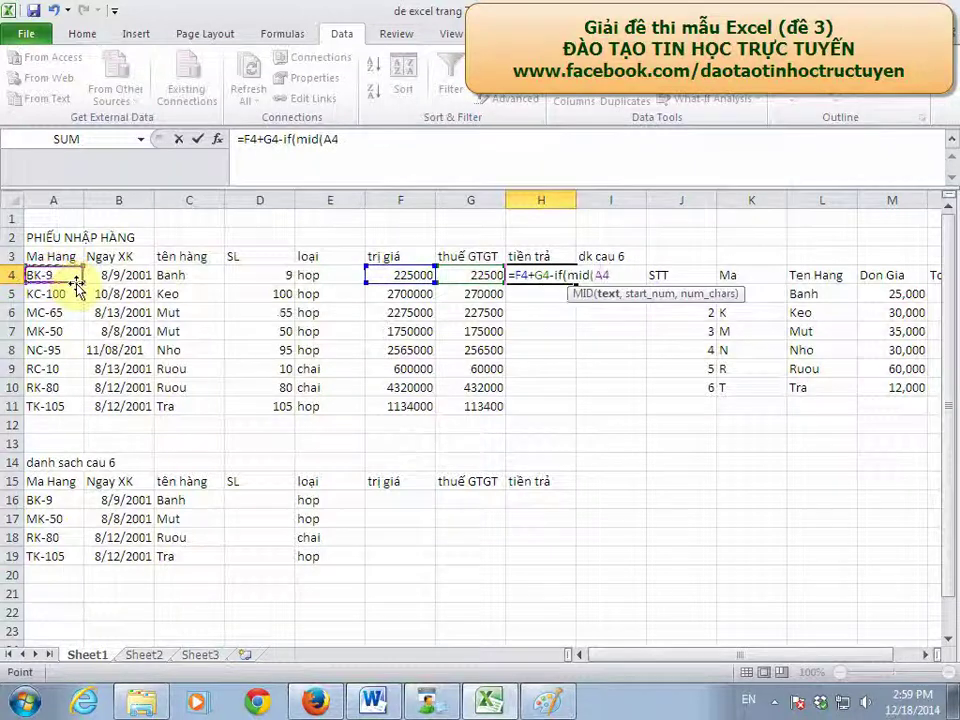
{"action": "type", "text": ","}
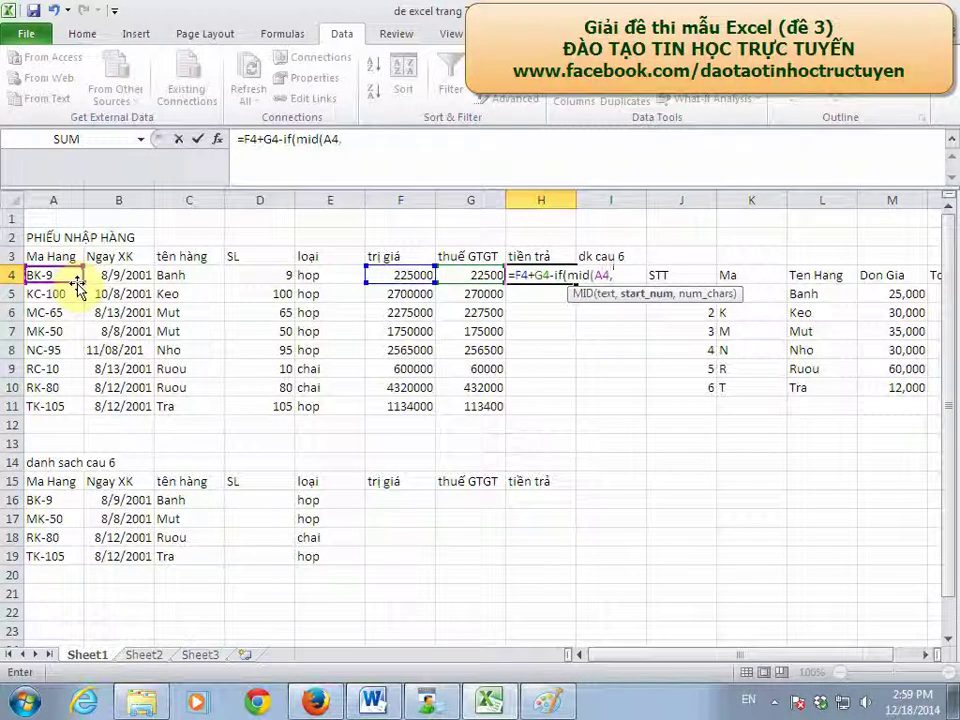
{"action": "type", "text": "2,"}
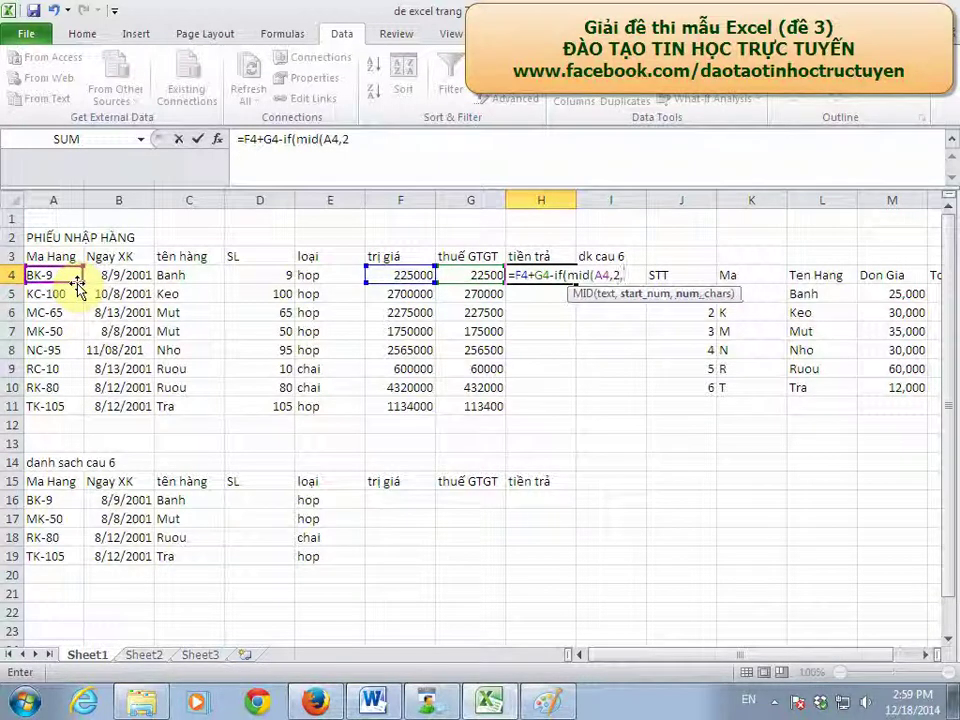
{"action": "type", "text": "1"}
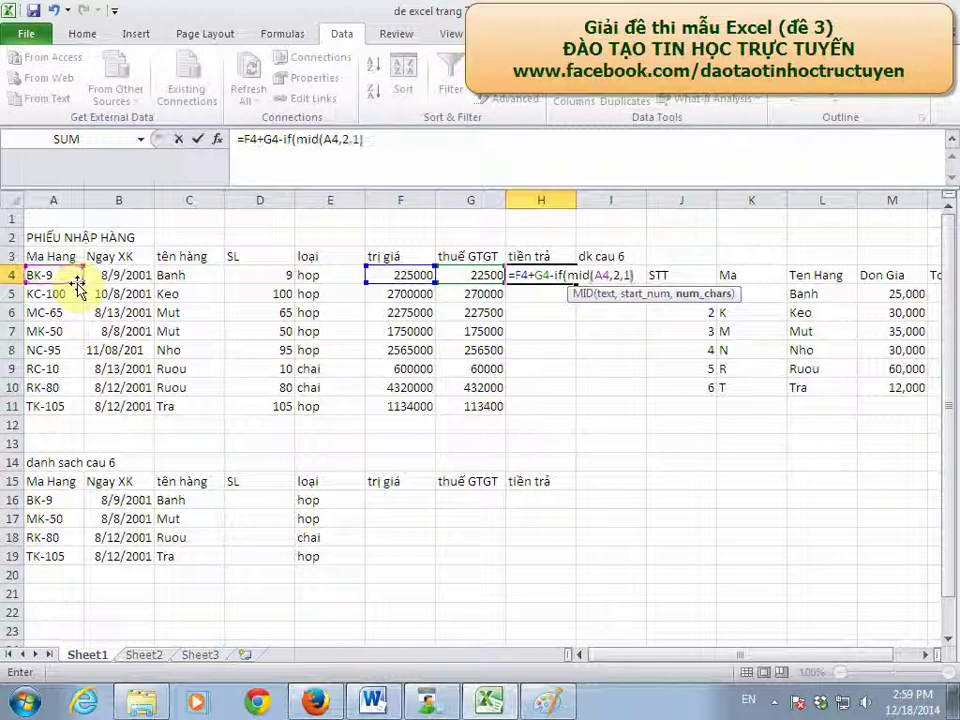
{"action": "type", "text": ")=\"k"}
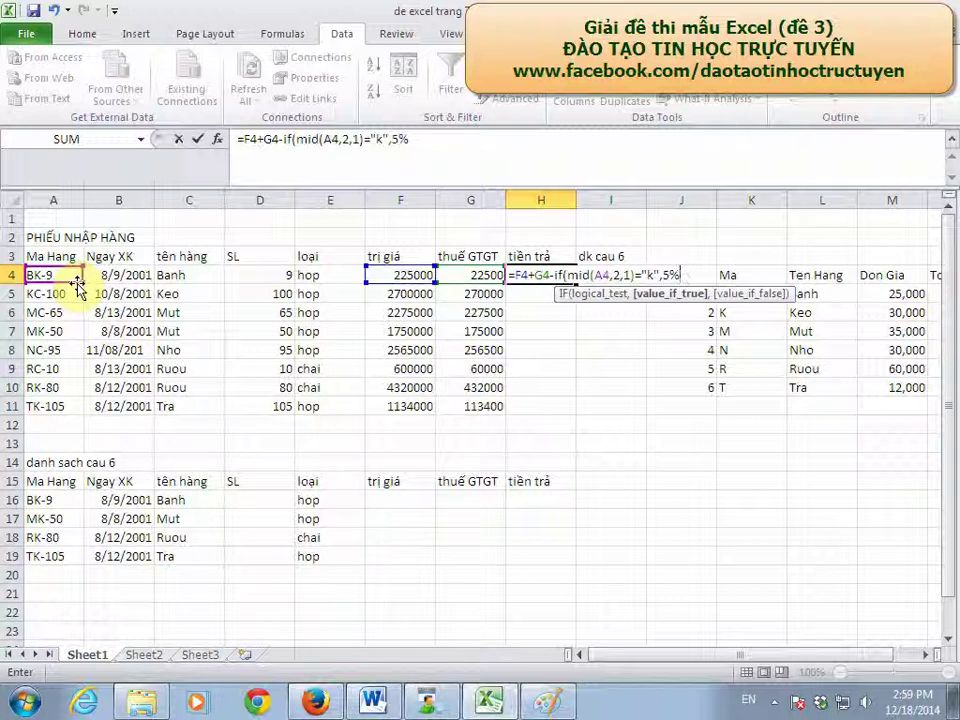
{"action": "type", "text": ",5"}
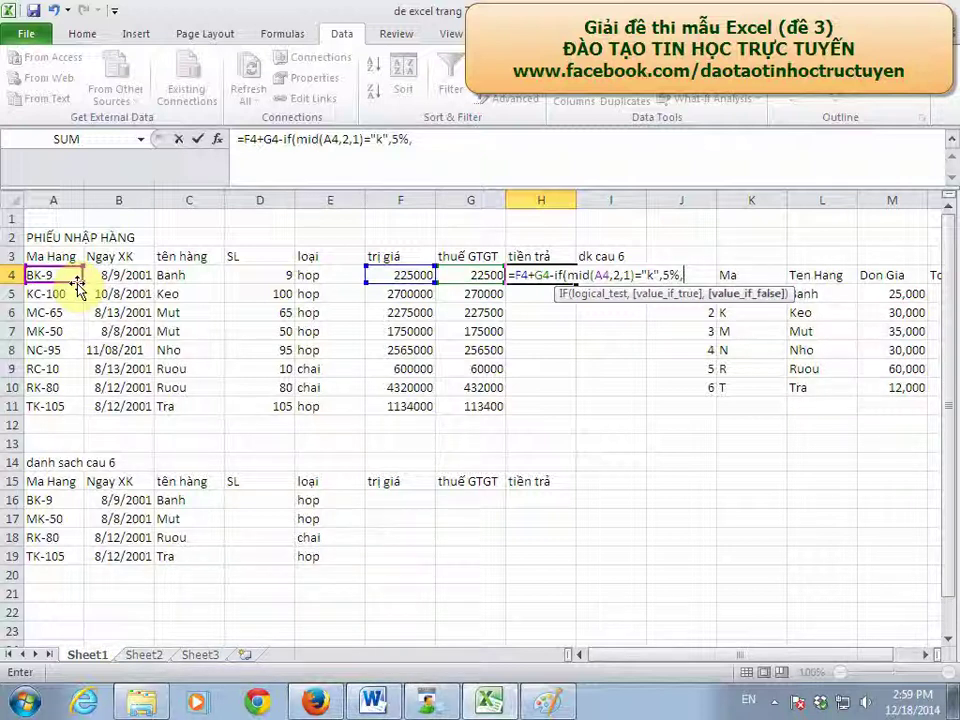
{"action": "type", "text": "%"}
{"action": "key", "text": "Return"}
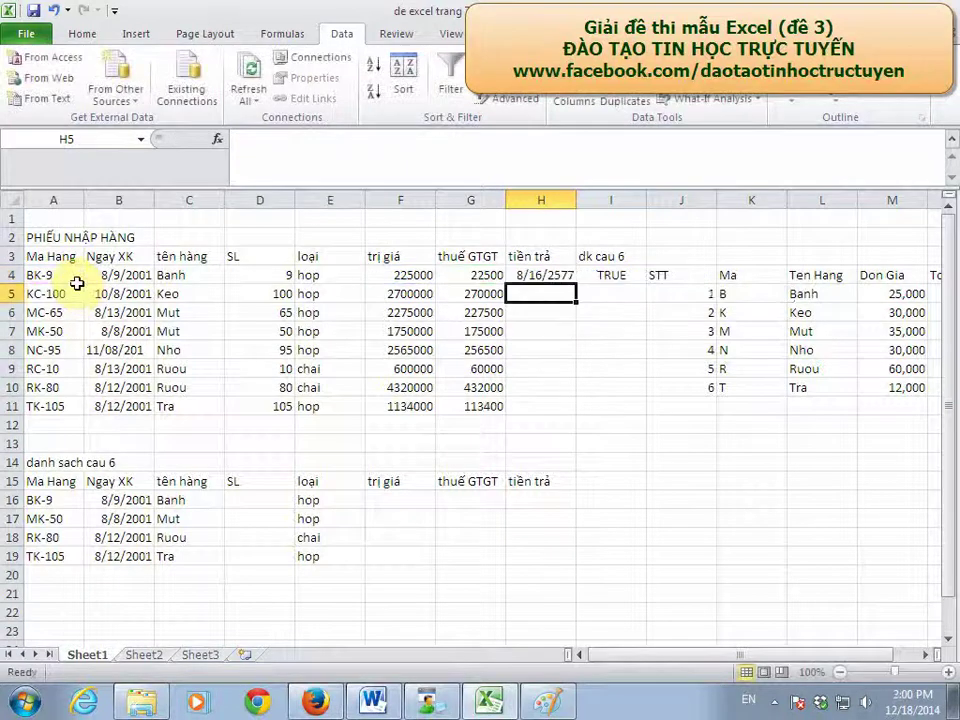
{"action": "key", "text": "Up"}
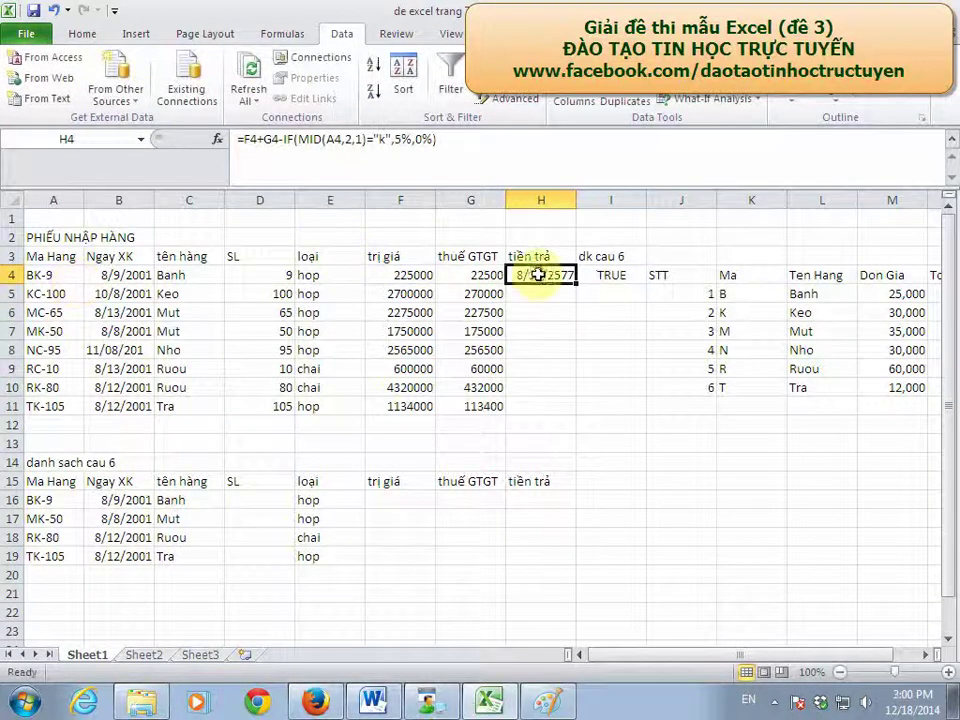
Step: Format H4 as a Number with 0 decimals to show 247500, then fill it down to H11
{"action": "right_click", "coordinate": [540, 274]}
{"action": "left_click", "coordinate": [640, 539]}
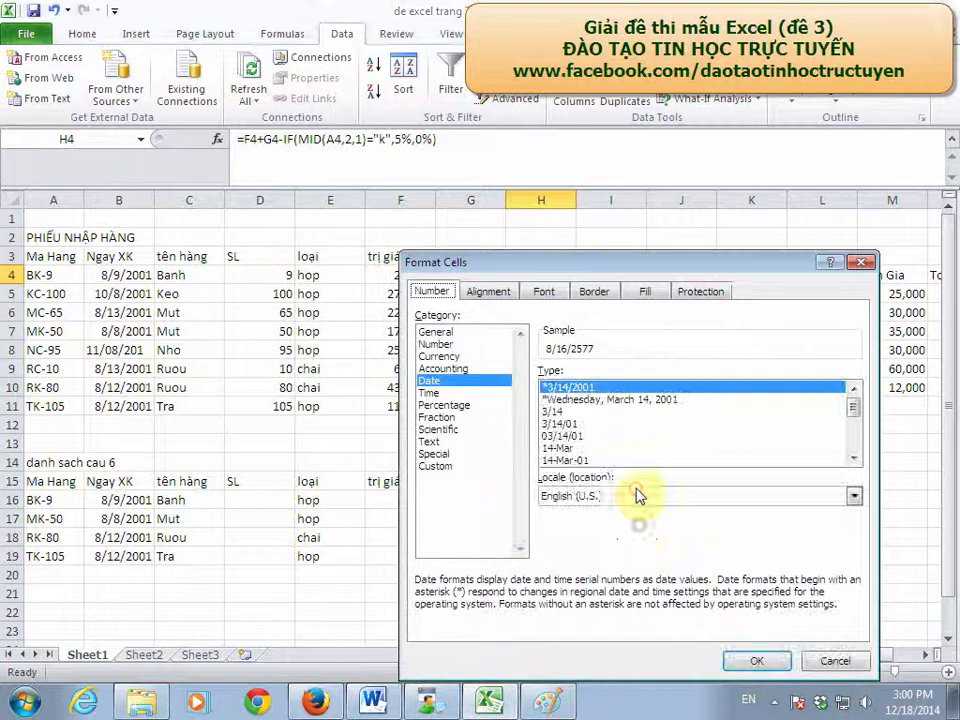
{"action": "left_click", "coordinate": [436, 344]}
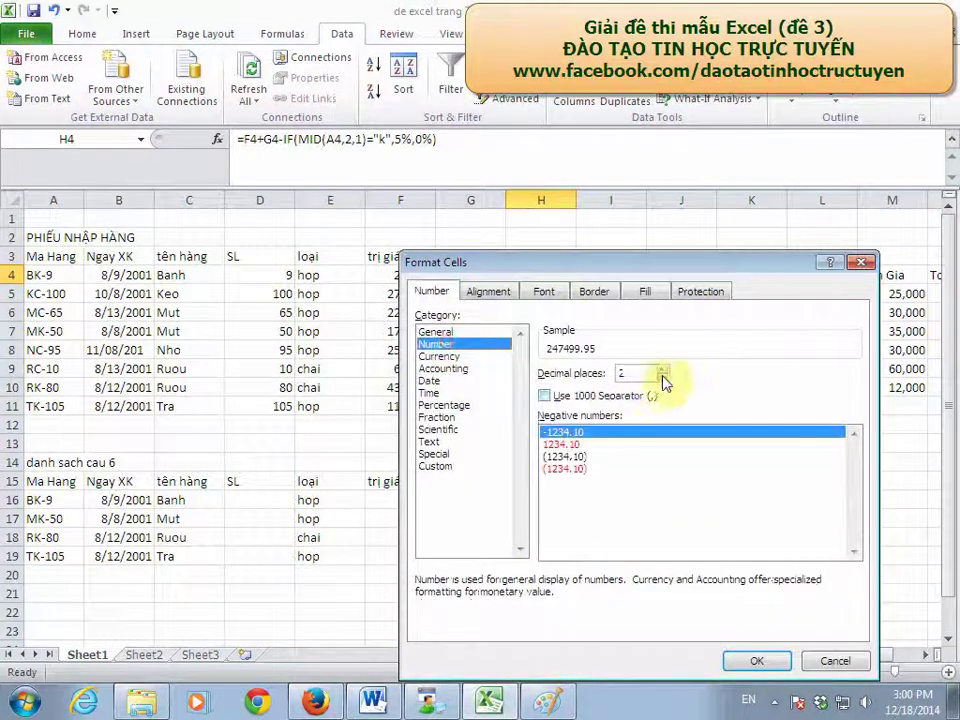
{"action": "left_click", "coordinate": [662, 377]}
{"action": "left_click", "coordinate": [662, 377]}
{"action": "left_click", "coordinate": [756, 661]}
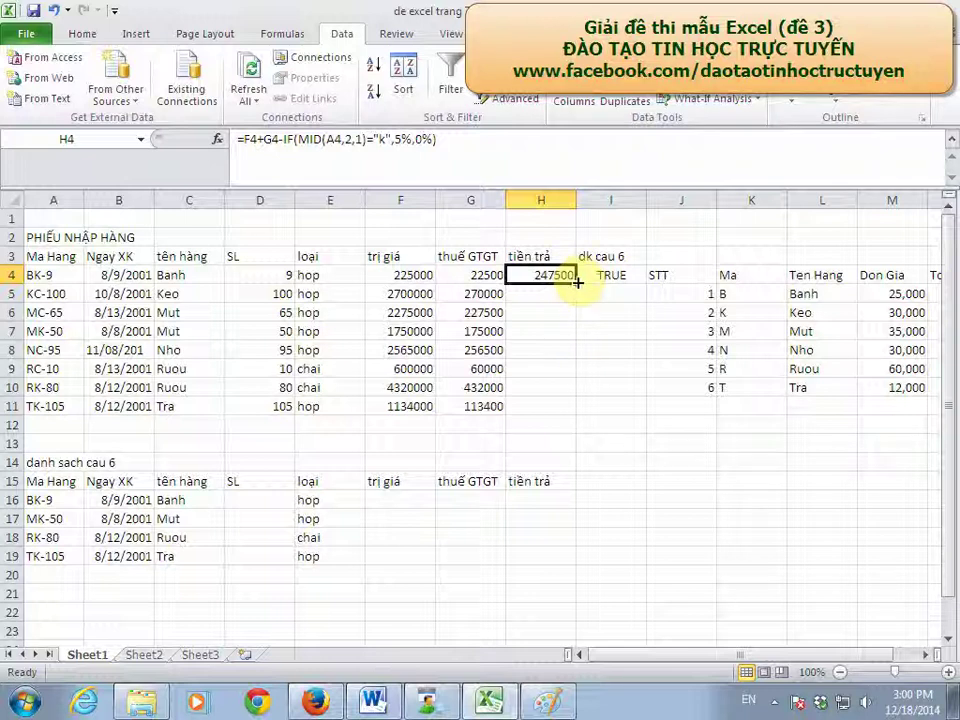
{"action": "left_click_drag", "start_coordinate": [578, 283], "coordinate": [581, 409]}
Step: Underline item 11's Tổng SL requirement in the exam image, then return to the sheet
{"action": "left_click", "coordinate": [556, 705]}
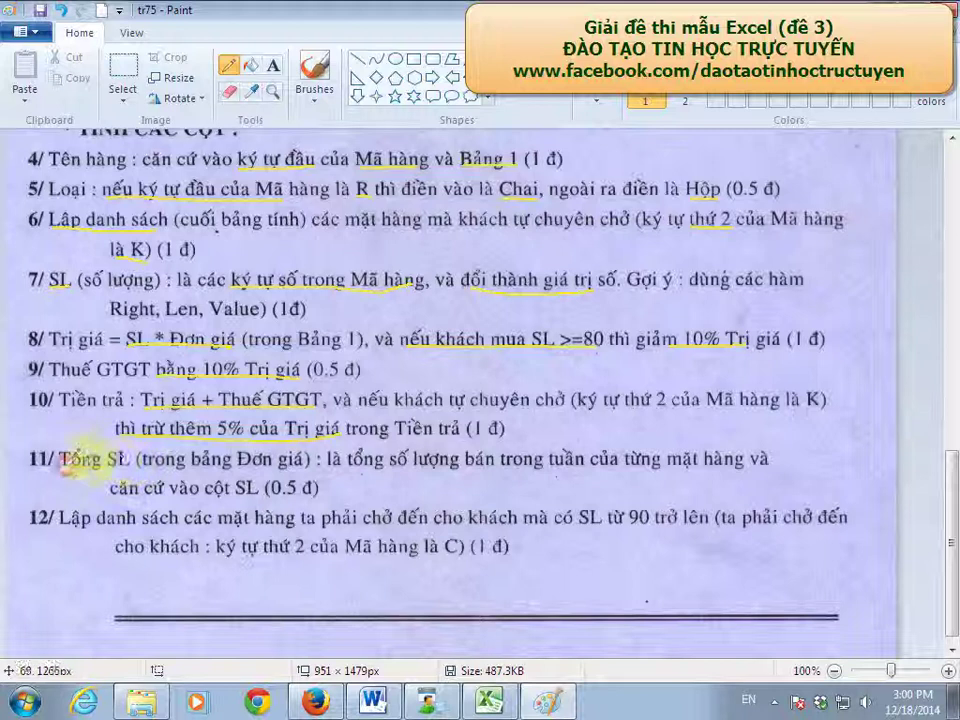
{"action": "left_click_drag", "start_coordinate": [347, 463], "coordinate": [765, 458]}
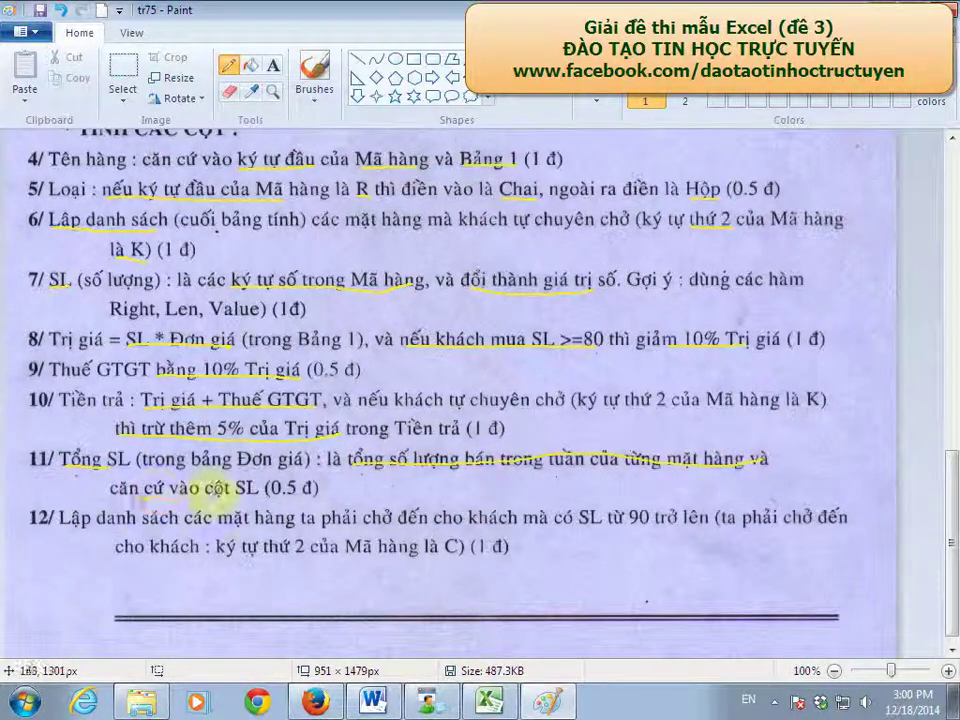
{"action": "left_click", "coordinate": [551, 706]}
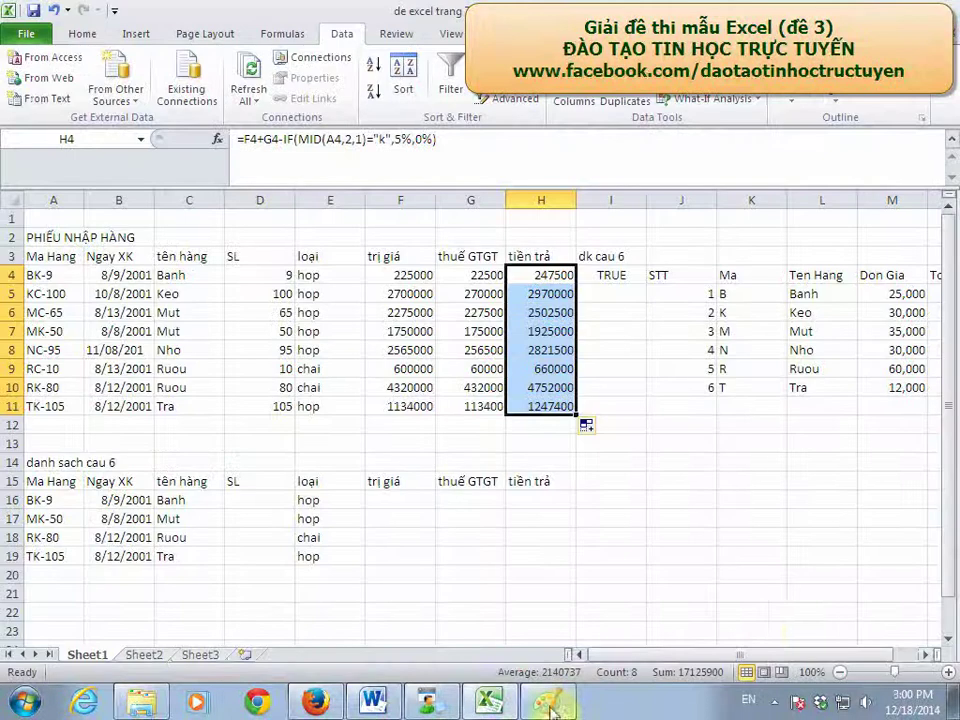
{"action": "left_click_drag", "start_coordinate": [745, 654], "coordinate": [766, 654]}
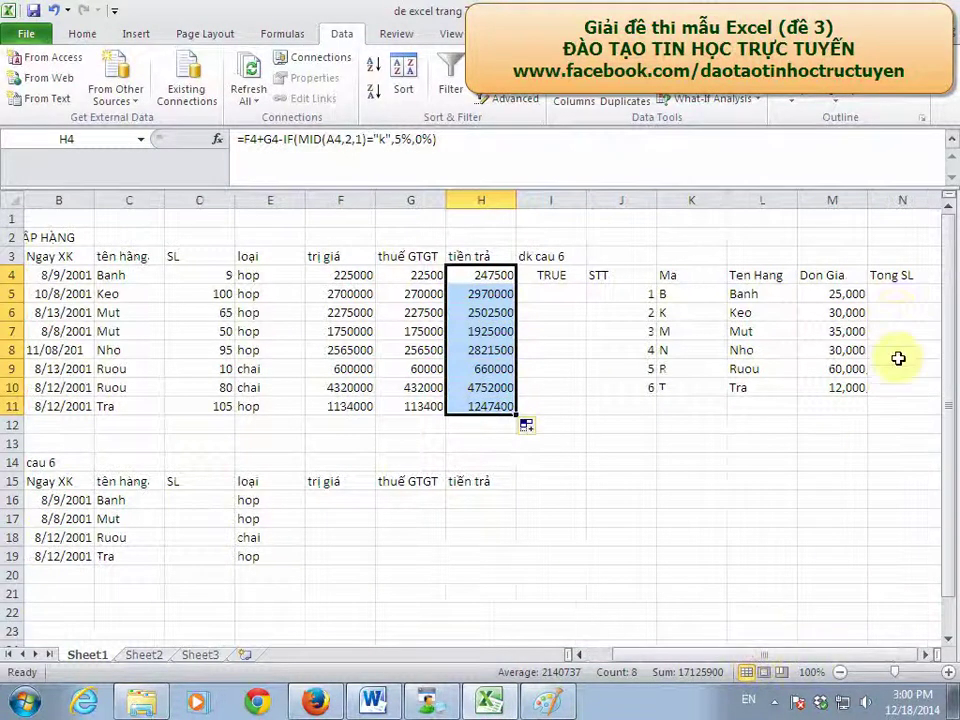
Step: Enter =SUMIF($C$4:$C$11,L5,$D$4:$D$11) in N5
{"action": "left_click", "coordinate": [899, 294]}
{"action": "type", "text": "="}
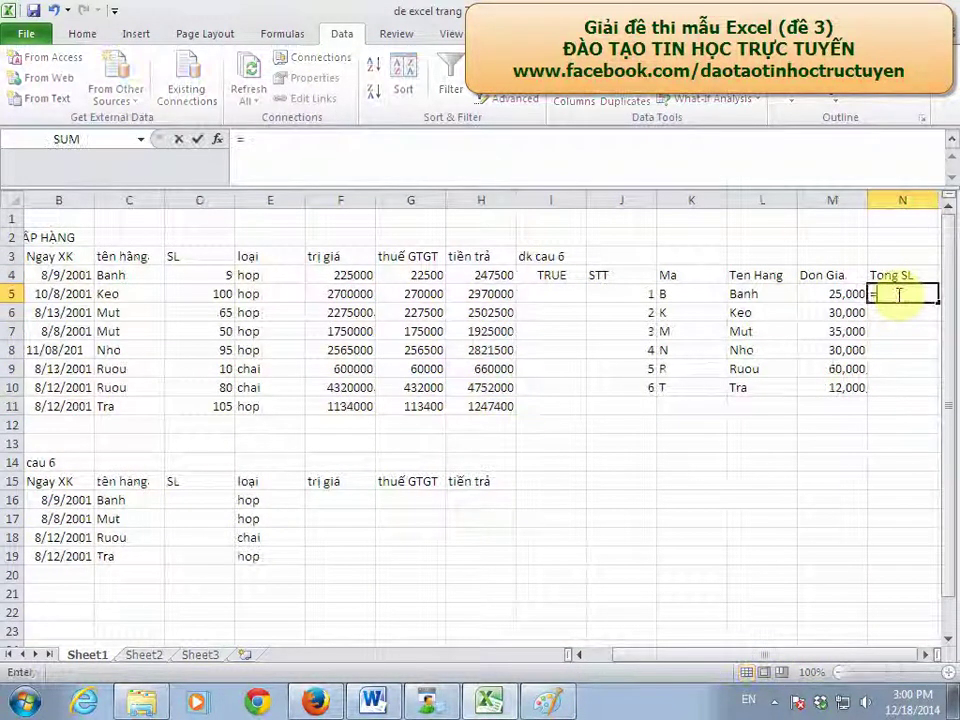
{"action": "type", "text": "sumif"}
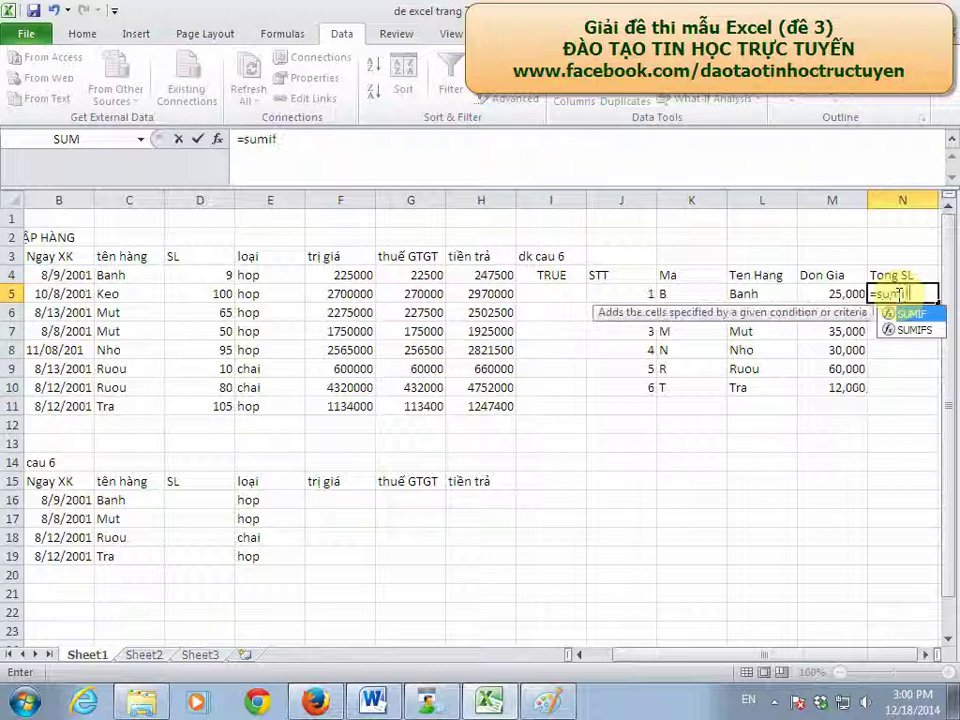
{"action": "type", "text": "("}
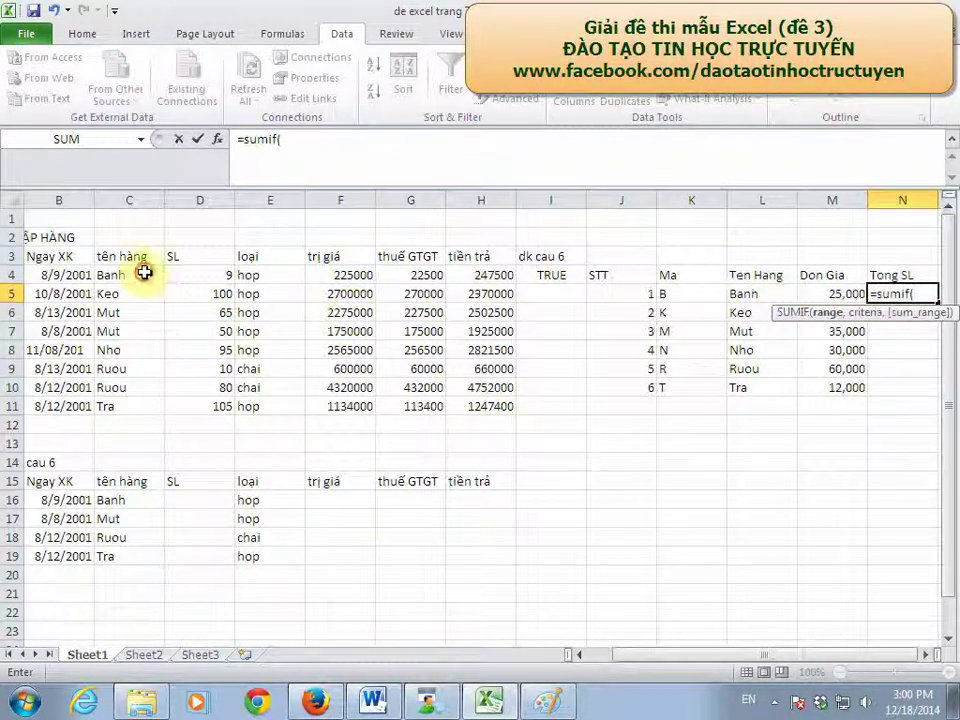
{"action": "left_click_drag", "start_coordinate": [145, 273], "coordinate": [150, 398]}
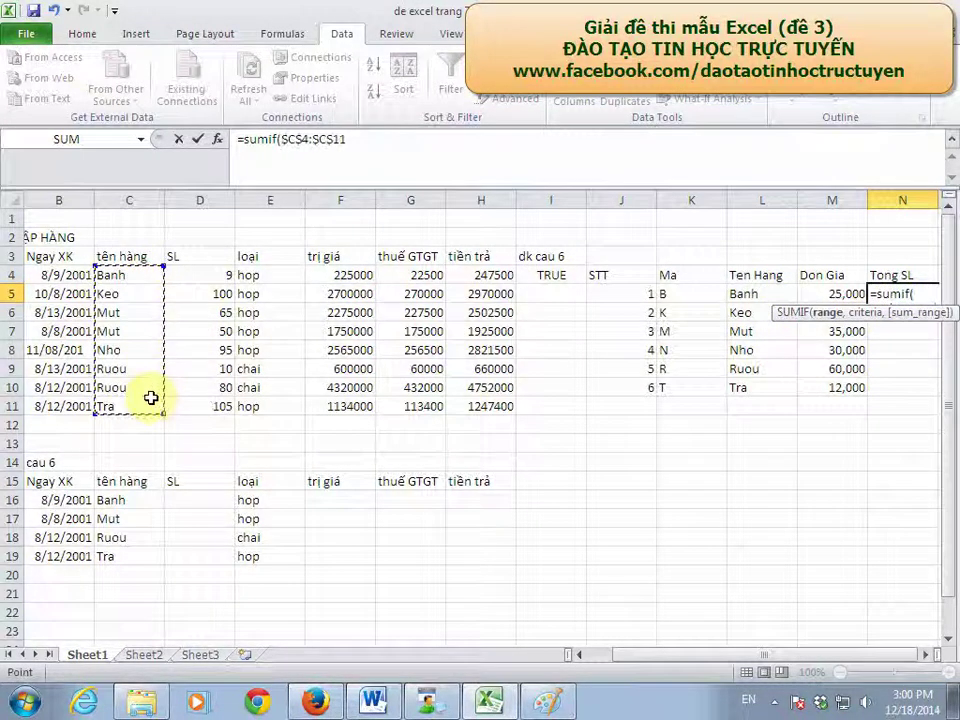
{"action": "type", "text": ","}
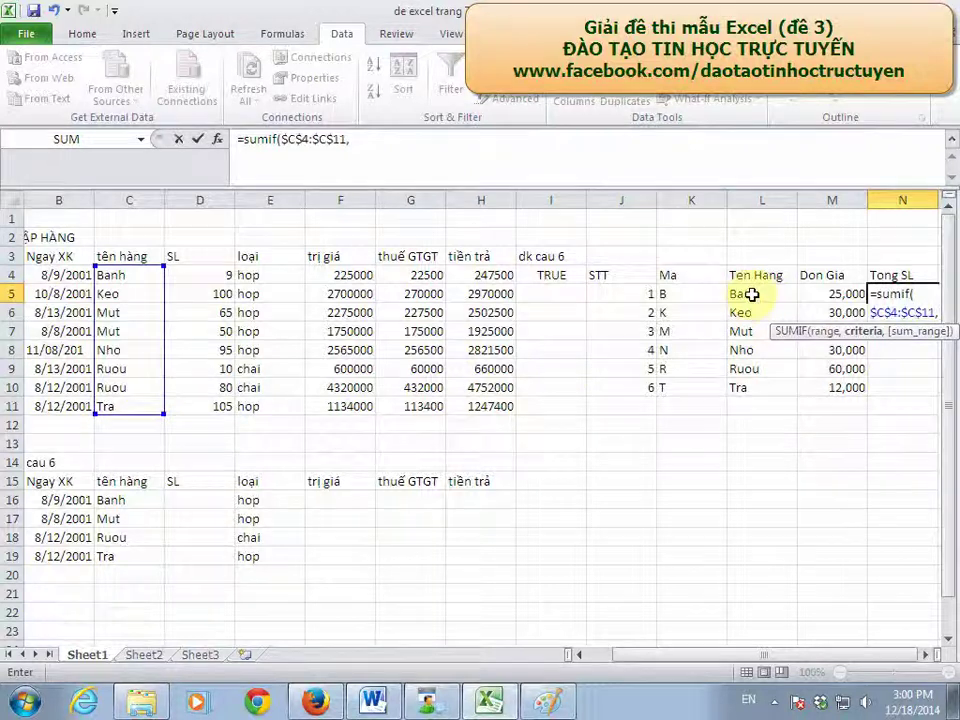
{"action": "left_click", "coordinate": [752, 294]}
{"action": "type", "text": ","}
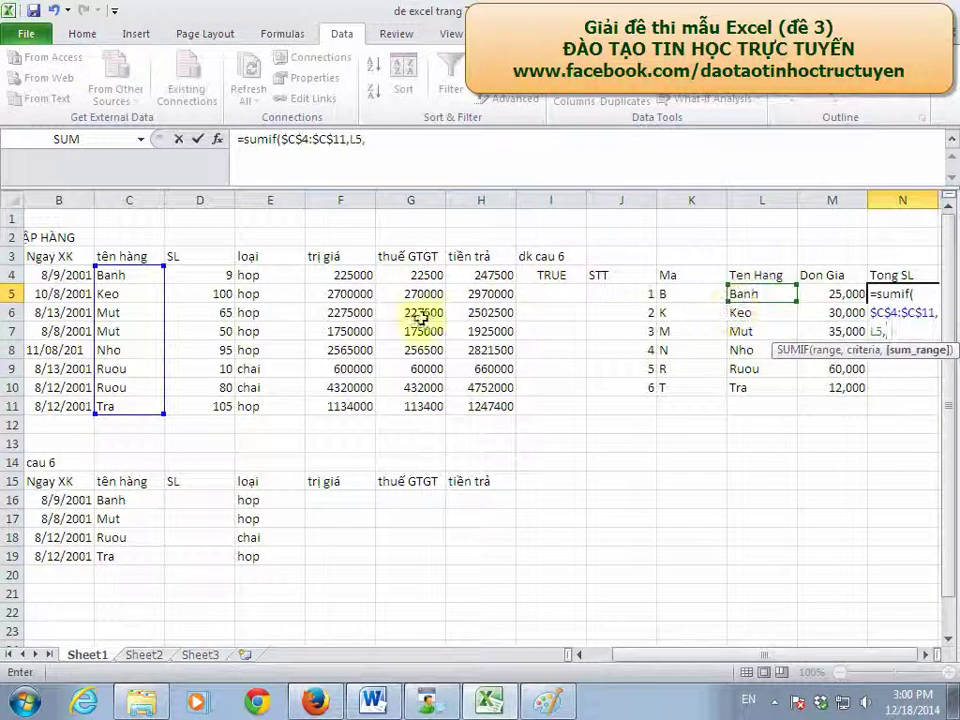
{"action": "left_click_drag", "start_coordinate": [216, 275], "coordinate": [221, 404]}
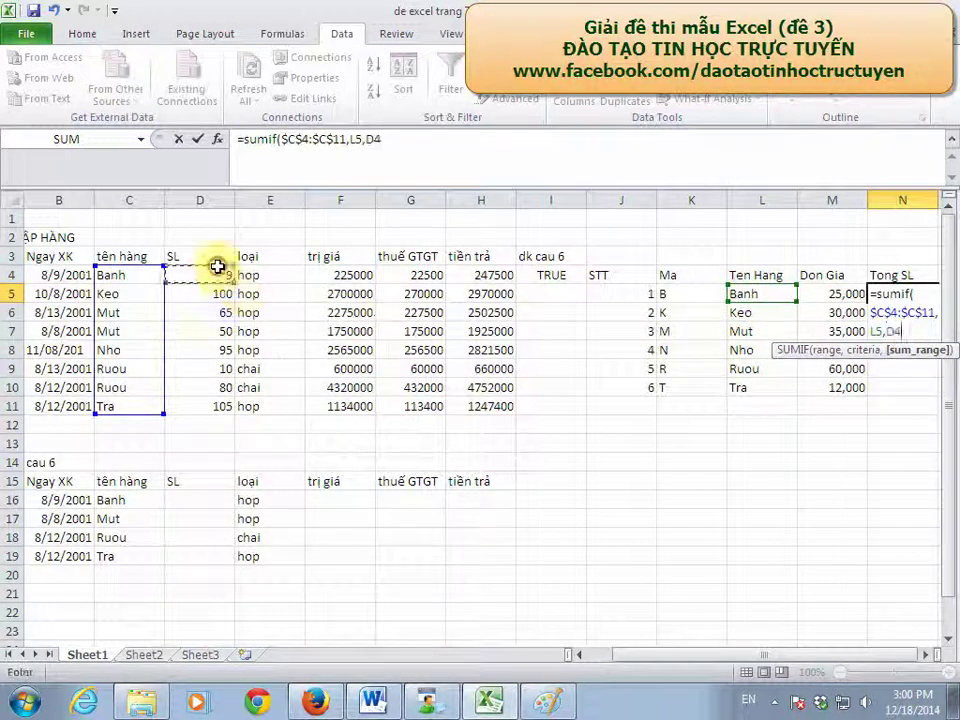
{"action": "key", "text": "F4"}
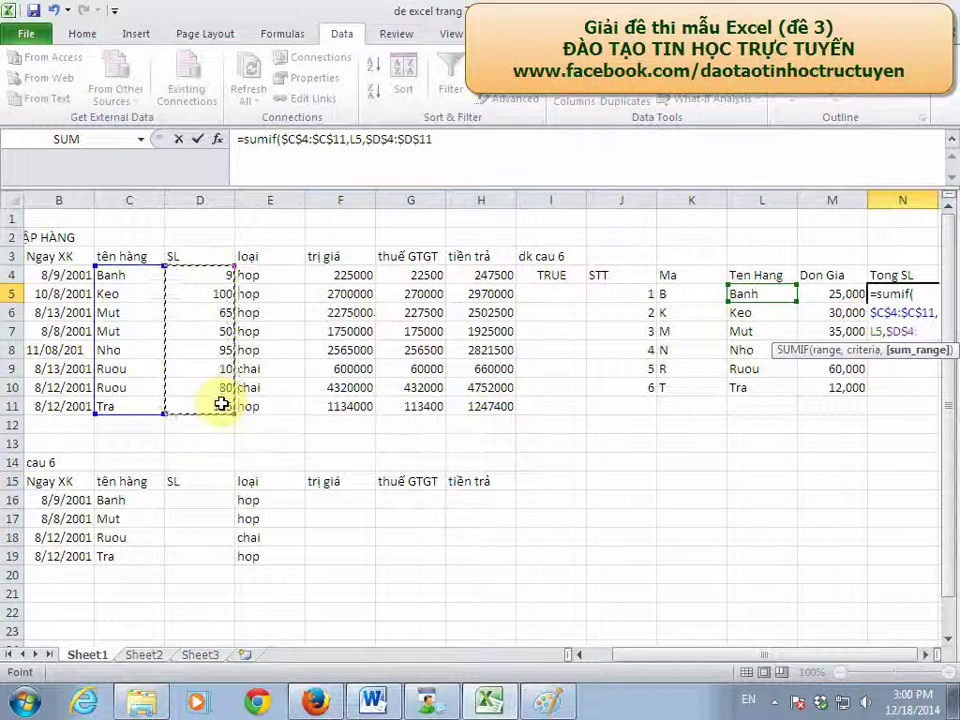
{"action": "key", "text": "Return"}
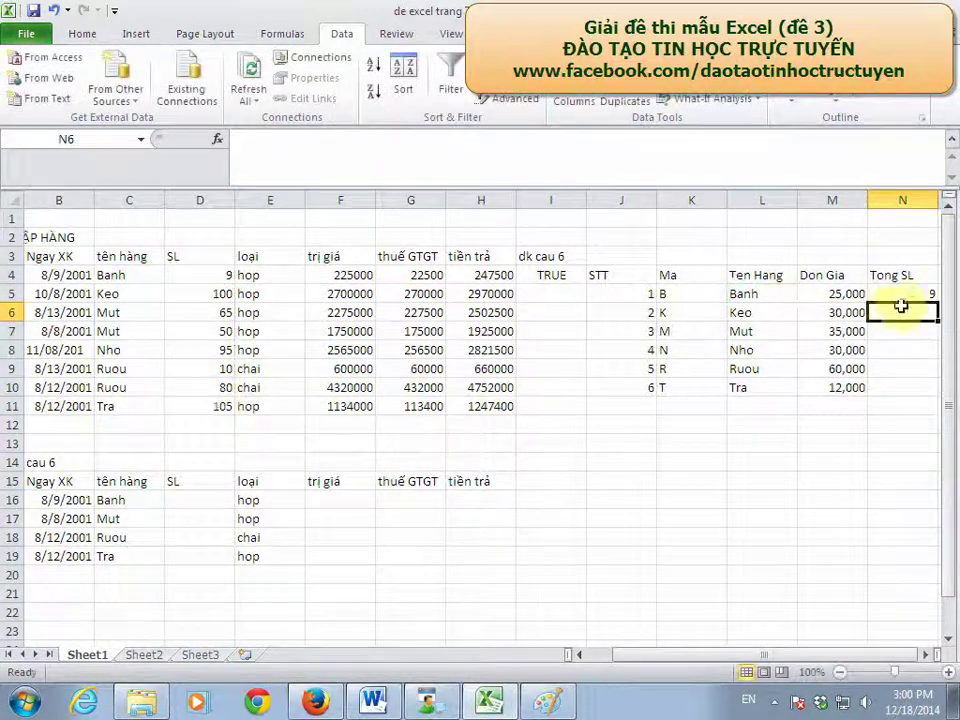
Step: Copy N5's SUMIF down to N10, giving totals 9, 100, 115, 95, 90, 105
{"action": "left_click", "coordinate": [902, 296]}
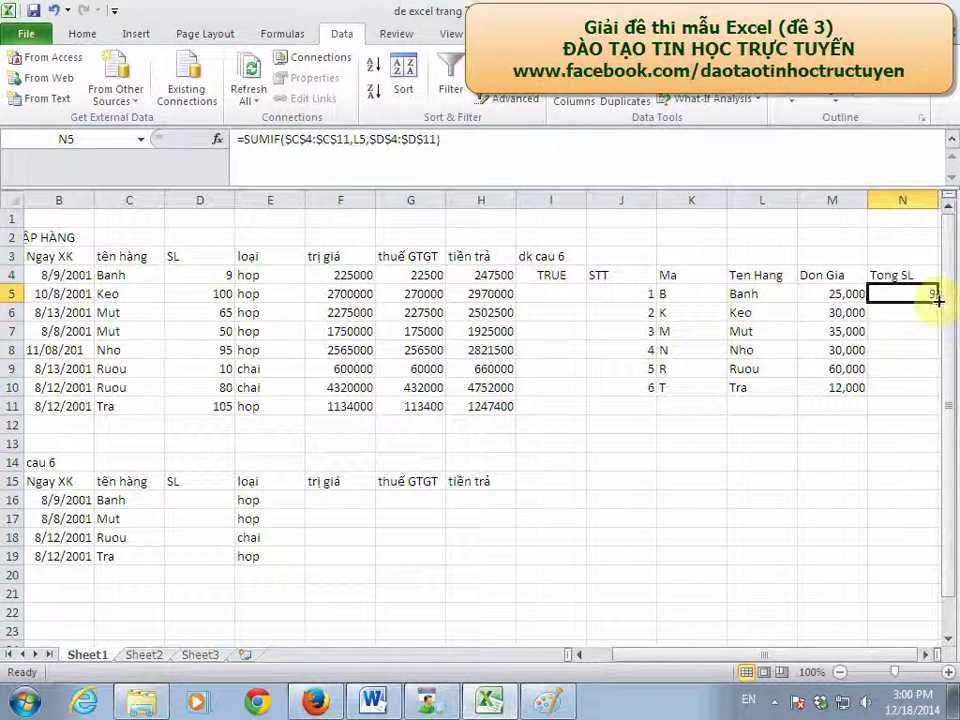
{"action": "left_click_drag", "start_coordinate": [938, 298], "coordinate": [926, 392]}
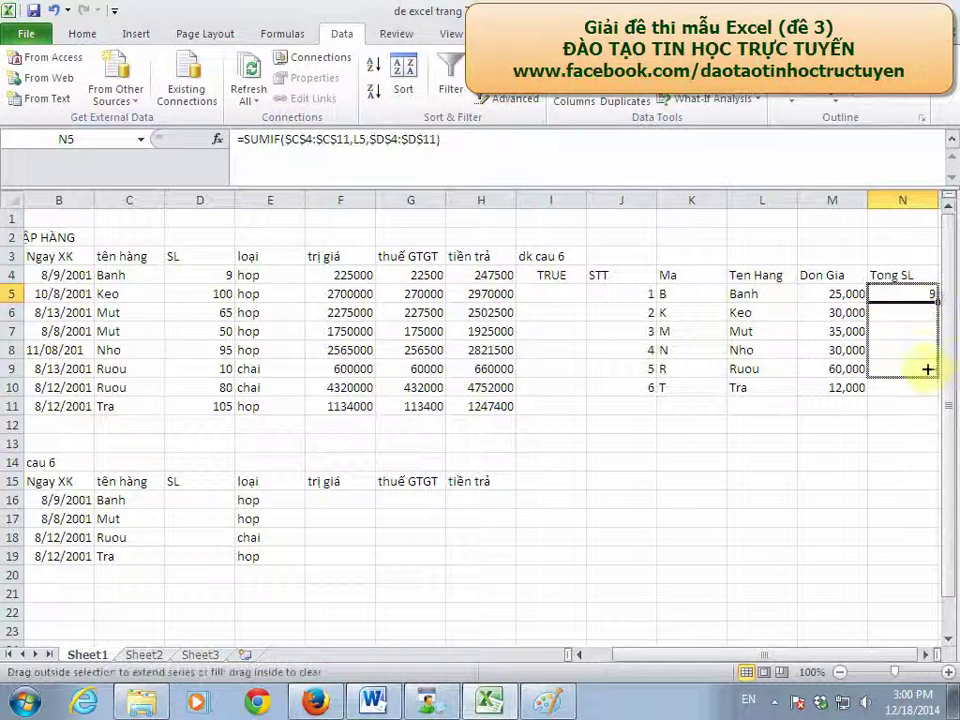
{"action": "left_click", "coordinate": [550, 705]}
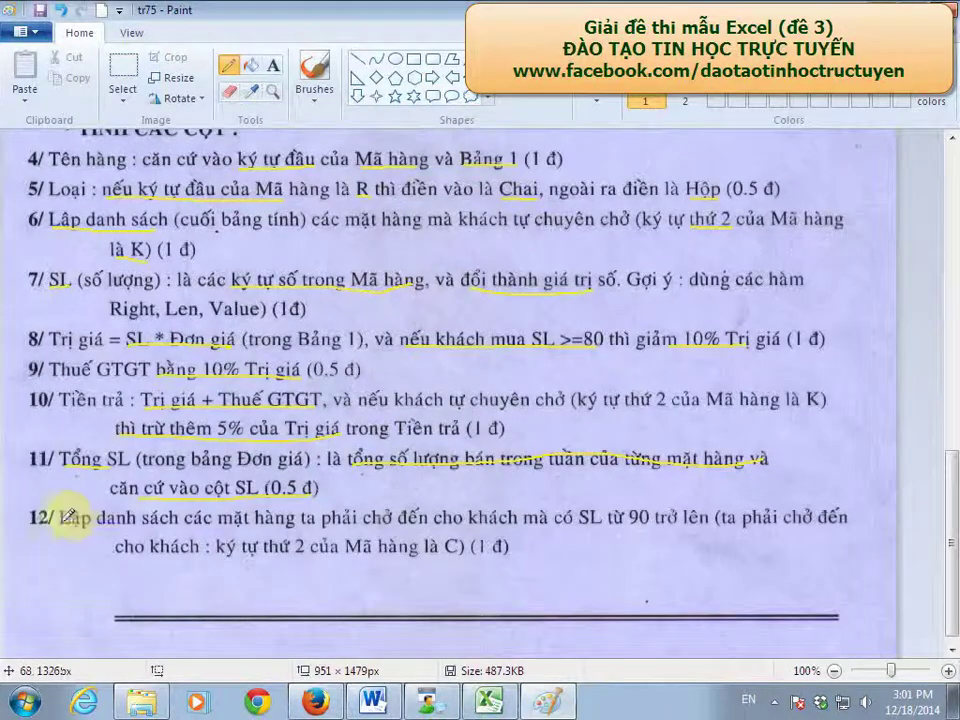
Step: Underline item 12's 'SL từ 90' list requirement and mark the 'Mã hàng là C' condition, then minimize Paint
{"action": "left_click_drag", "start_coordinate": [67, 512], "coordinate": [617, 517]}
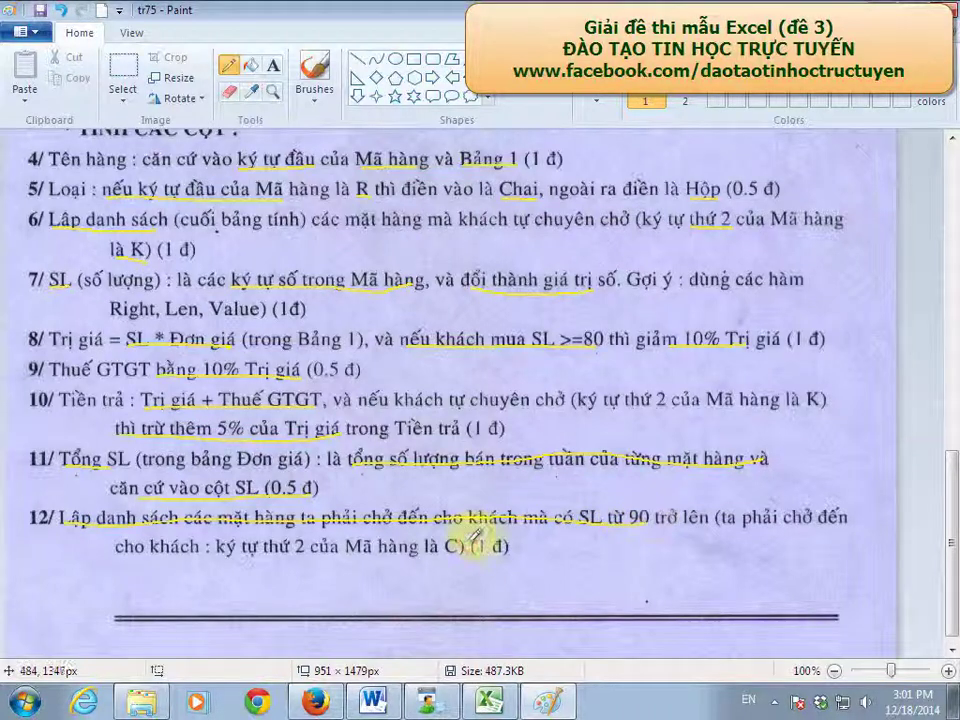
{"action": "mouse_move", "coordinate": [462, 550]}
{"action": "left_mouse_down"}
{"action": "mouse_move", "coordinate": [345, 550]}
{"action": "mouse_move", "coordinate": [462, 545]}
{"action": "left_mouse_up"}
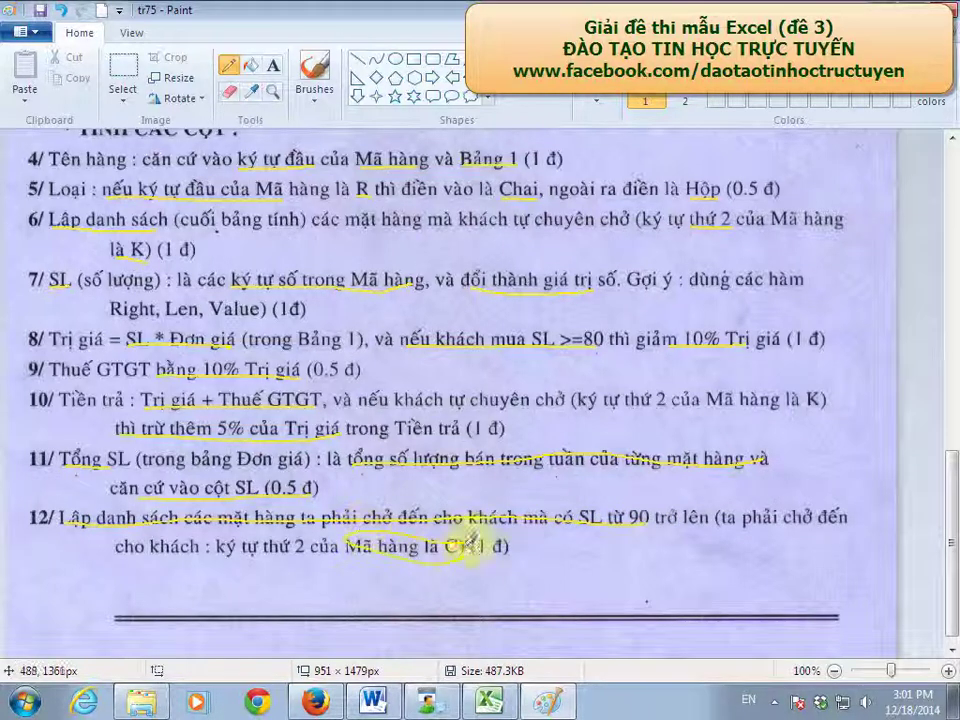
{"action": "left_click", "coordinate": [543, 702]}
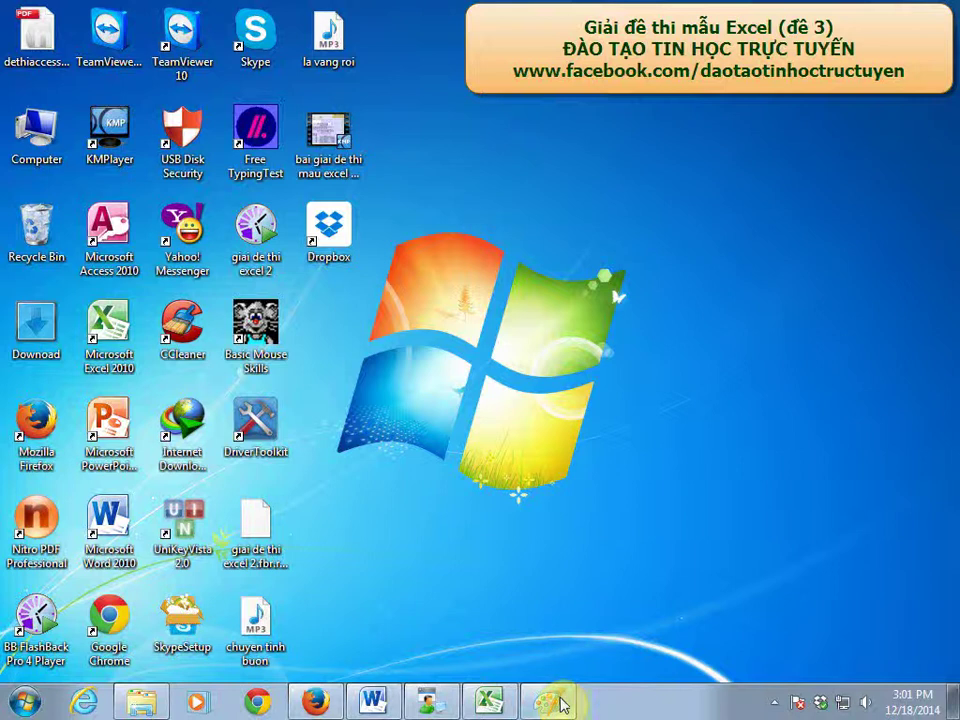
Step: Insert a blank column J in the spreadsheet
{"action": "left_click", "coordinate": [484, 705]}
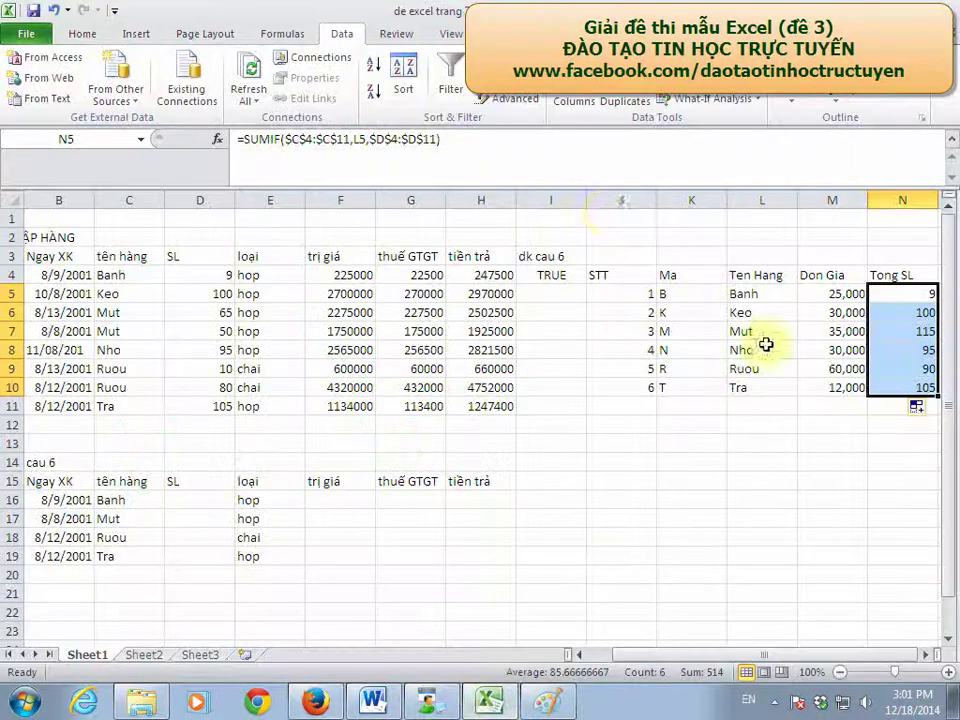
{"action": "left_click", "coordinate": [607, 198]}
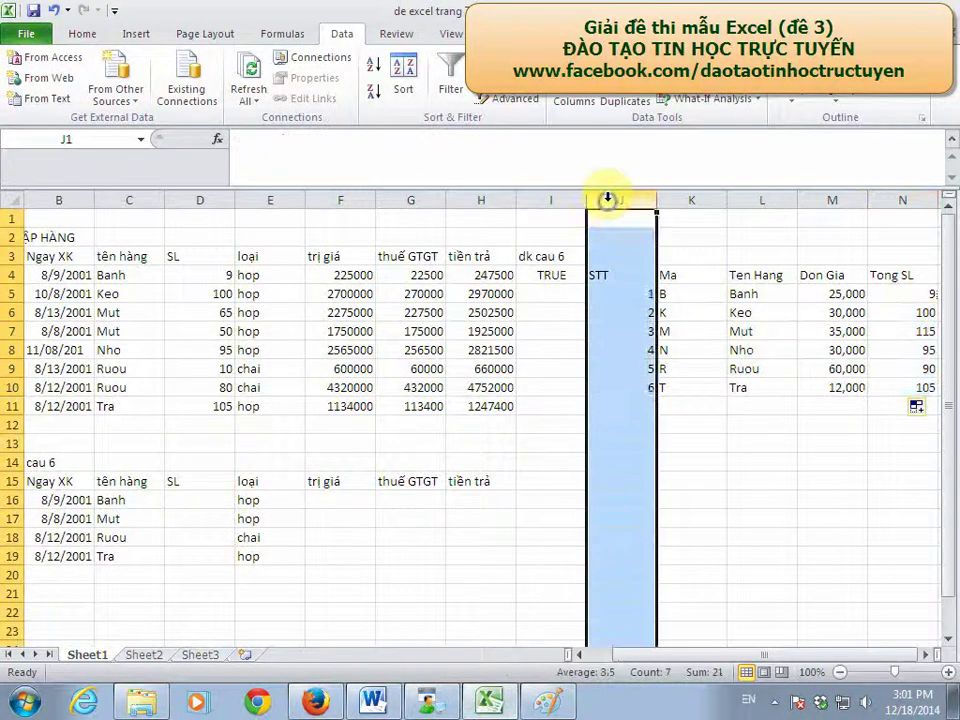
{"action": "right_click", "coordinate": [607, 198]}
{"action": "left_click", "coordinate": [671, 324]}
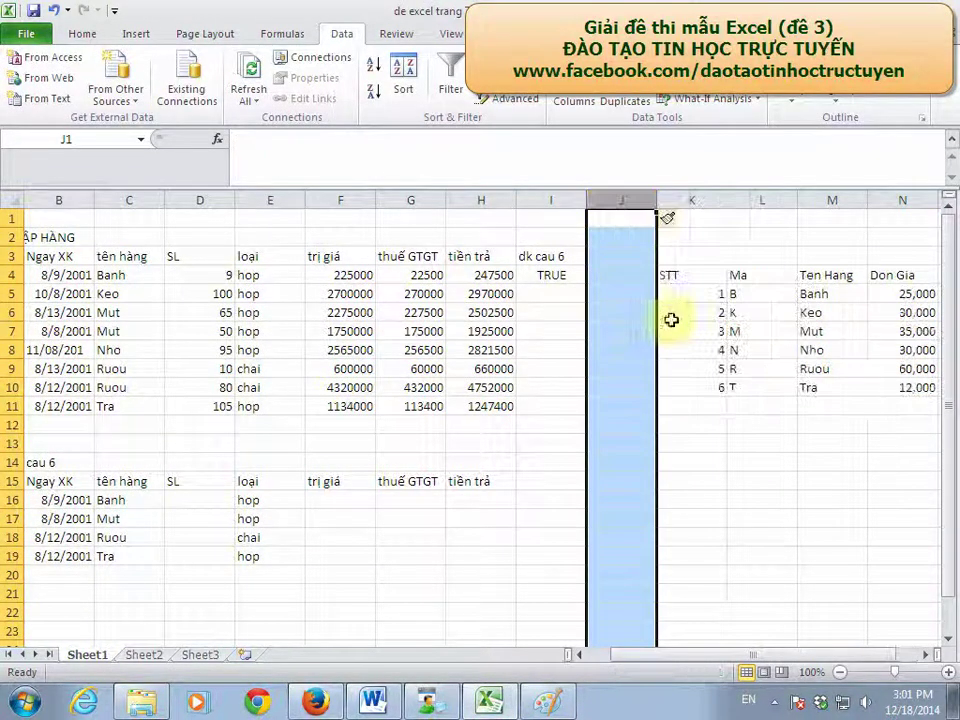
Step: Head J3 'dk cau 12' and begin a formula in J4
{"action": "left_click", "coordinate": [620, 258]}
{"action": "type", "text": "dk cau"}
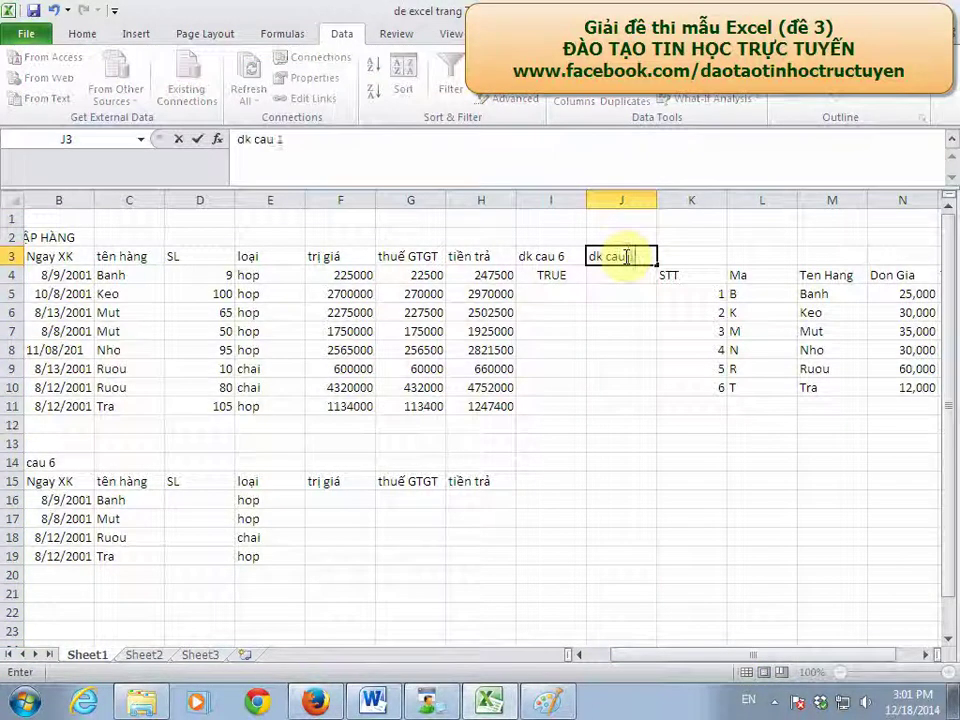
{"action": "type", "text": "1"}
{"action": "key", "text": "Return"}
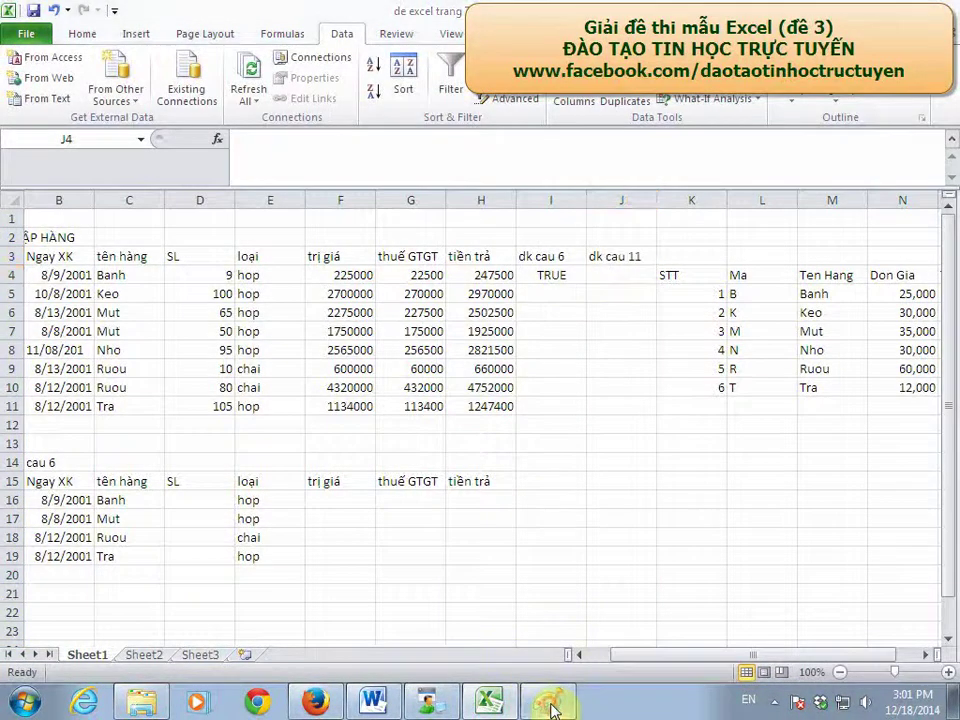
{"action": "left_click", "coordinate": [551, 705]}
{"action": "left_click", "coordinate": [551, 705]}
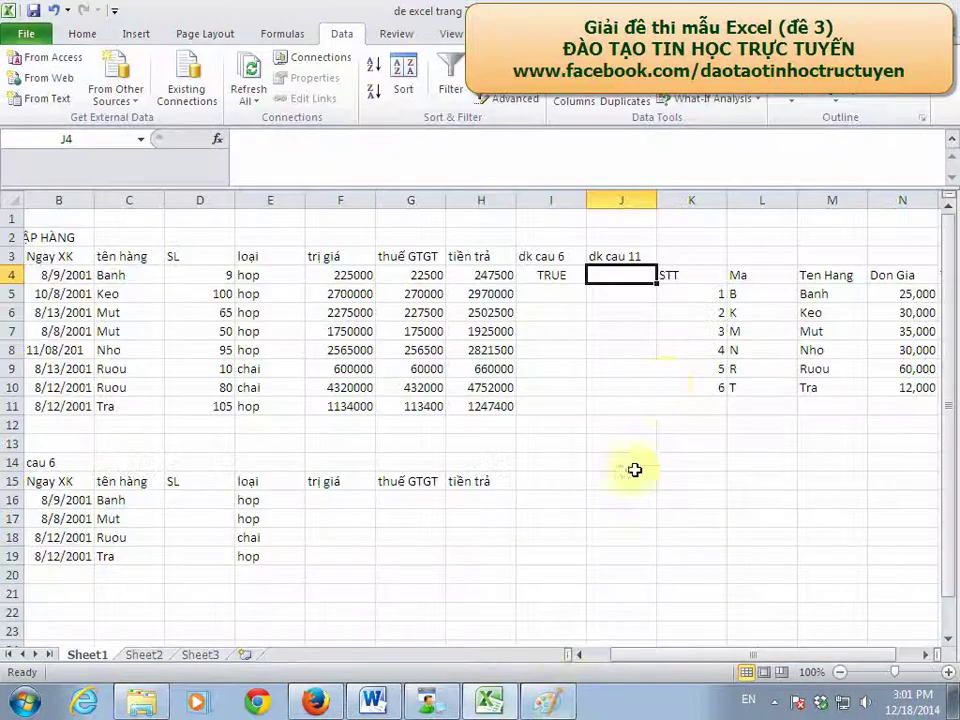
{"action": "left_click", "coordinate": [597, 256]}
{"action": "left_click", "coordinate": [342, 141]}
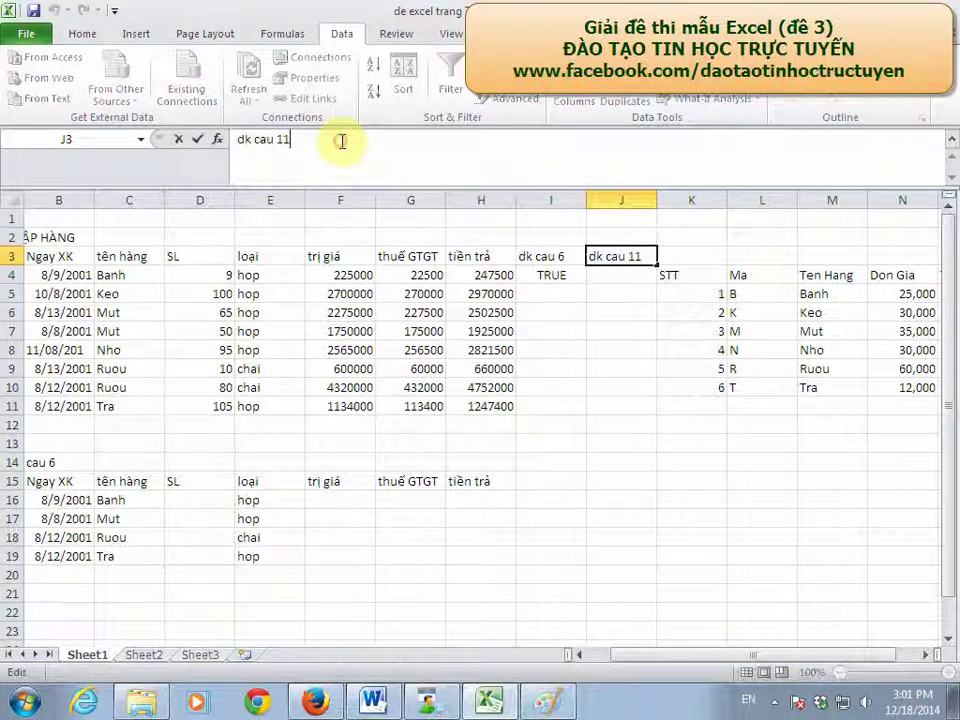
{"action": "type", "text": "2"}
{"action": "key", "text": "Return"}
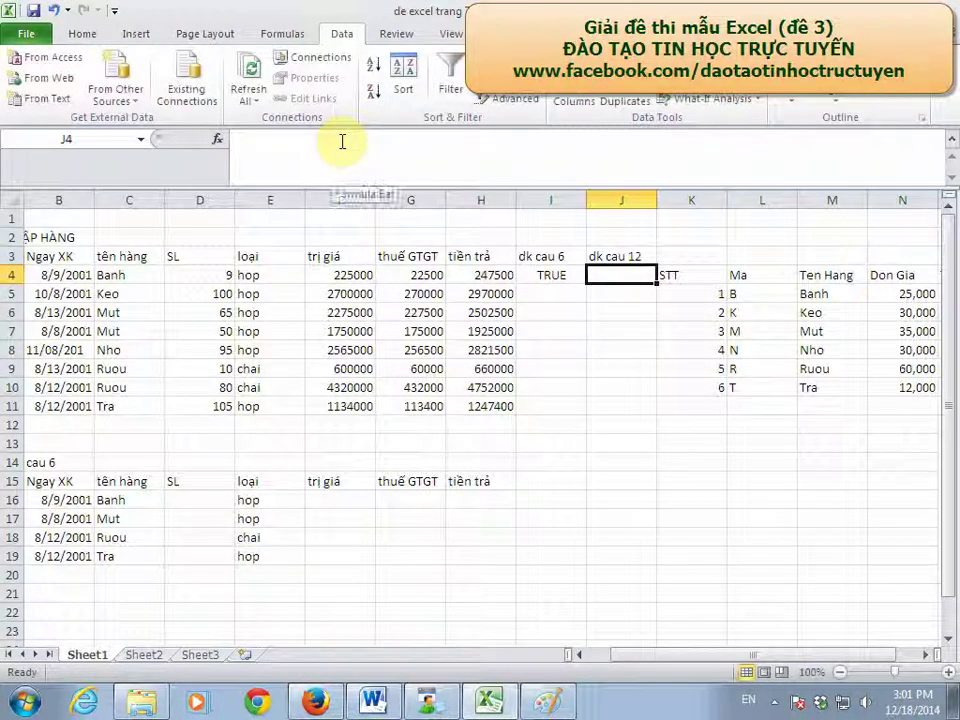
{"action": "type", "text": "="}
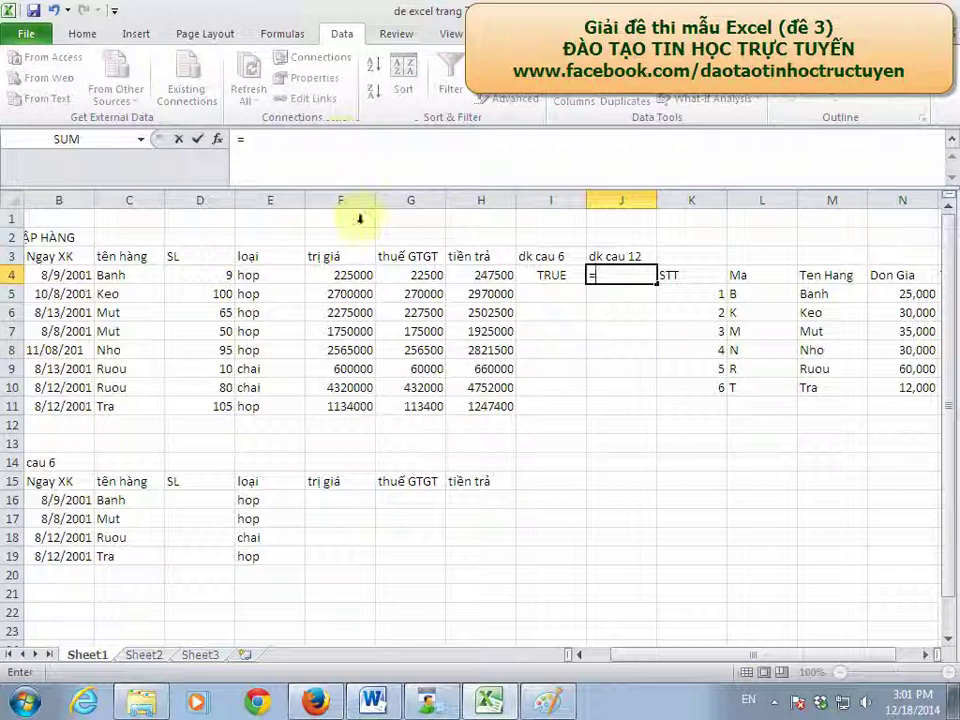
{"action": "left_click", "coordinate": [547, 705]}
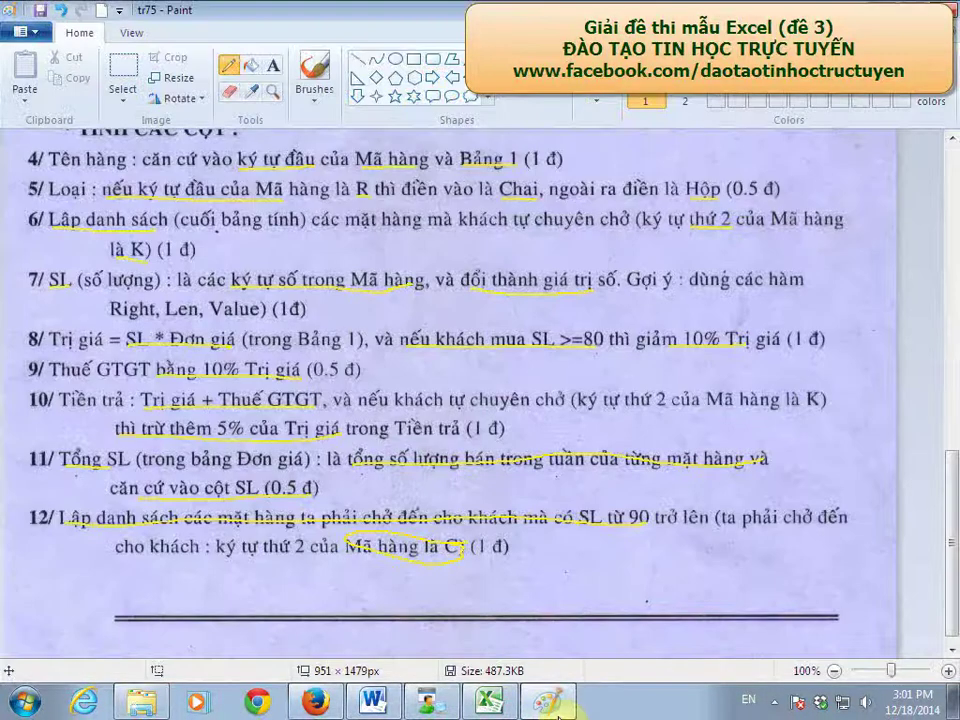
{"action": "left_click", "coordinate": [555, 705]}
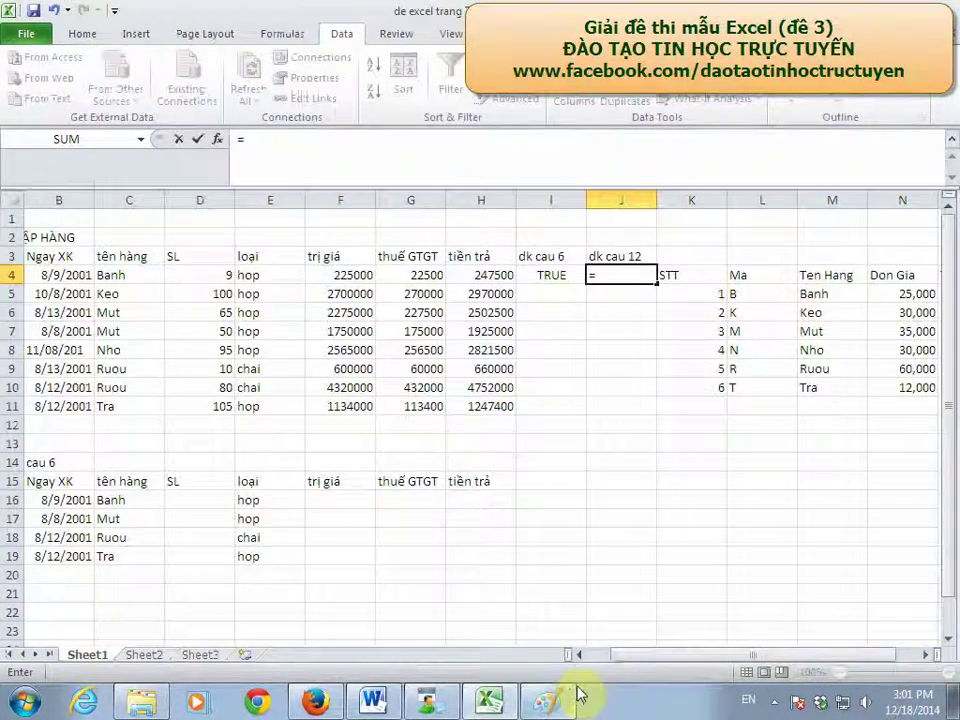
Step: Enter =AND(D4>90,MID(A4,2,1)="c") in J4, returning FALSE, and select the goods table with headers
{"action": "type", "text": "and"}
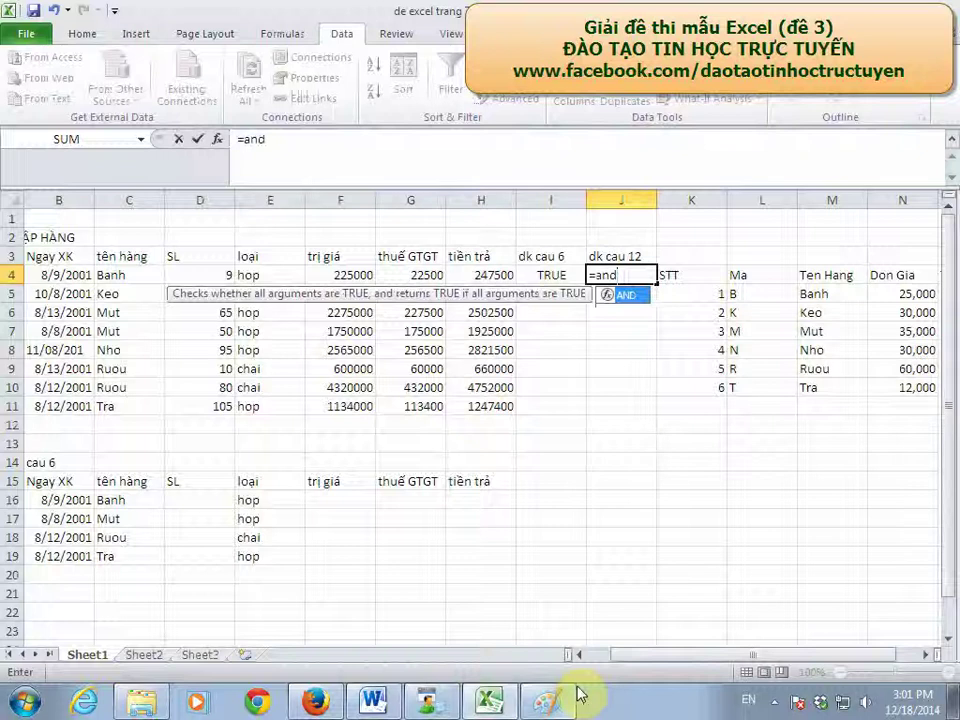
{"action": "type", "text": "("}
{"action": "left_click", "coordinate": [202, 271]}
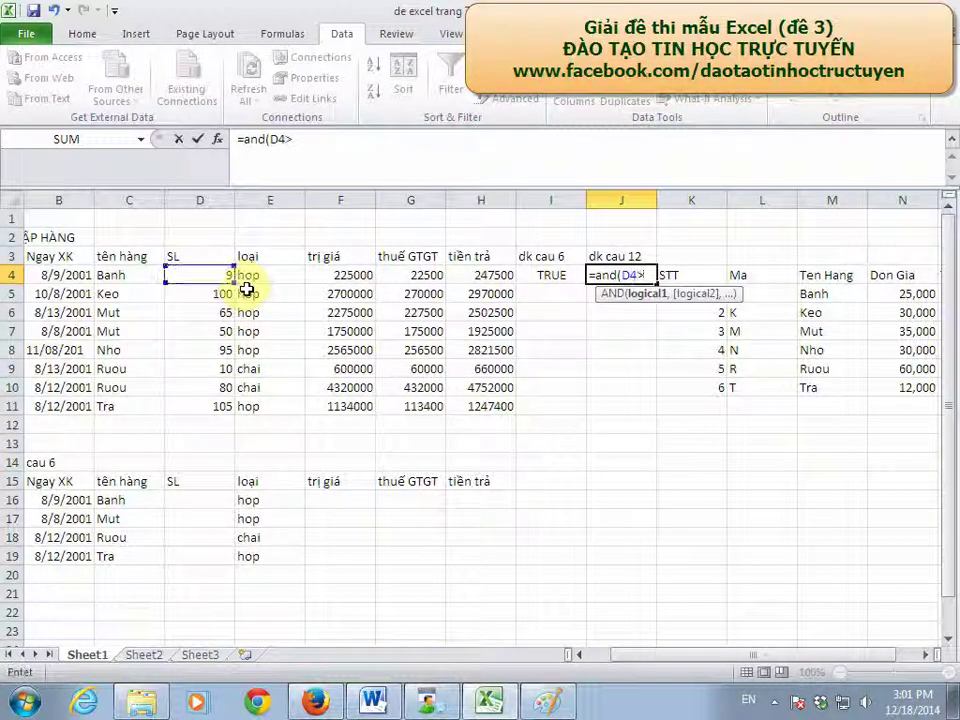
{"action": "type", "text": "90,"}
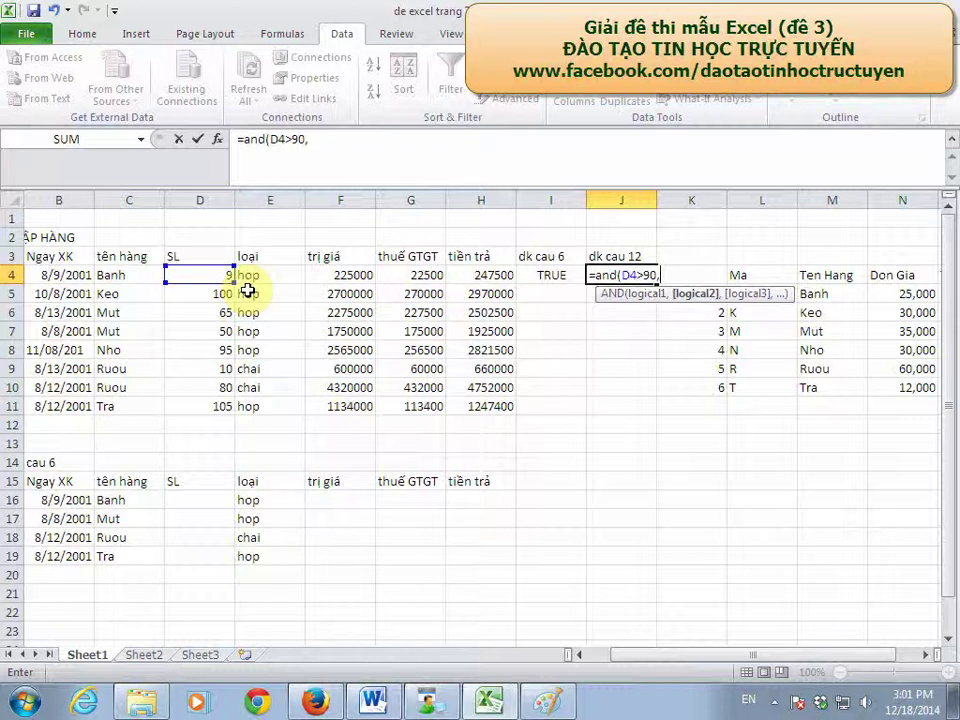
{"action": "type", "text": "mid("}
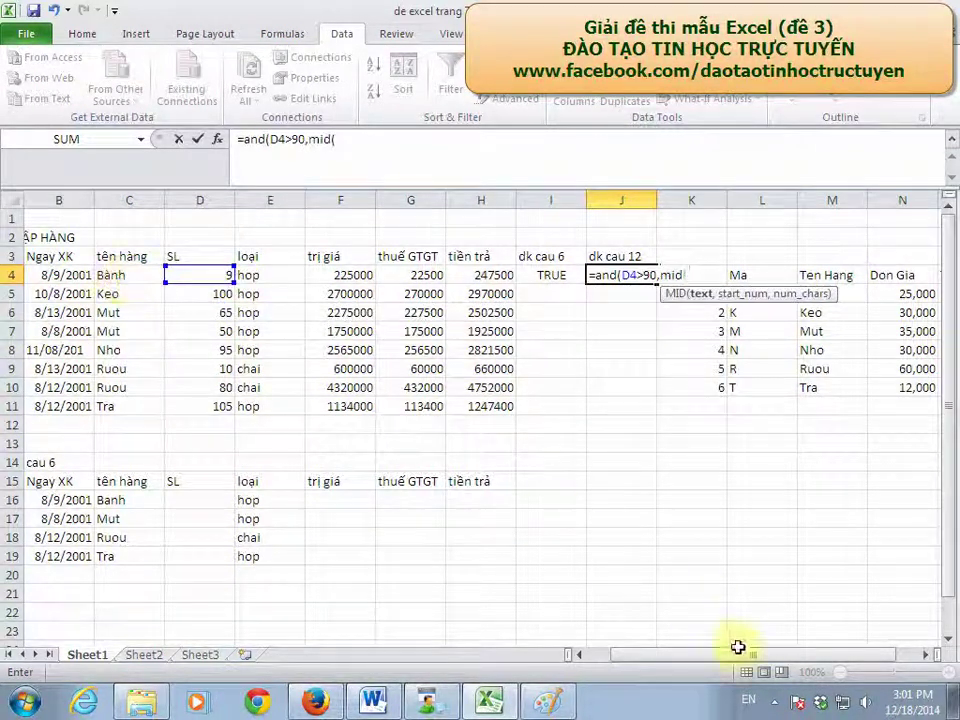
{"action": "left_click_drag", "start_coordinate": [735, 648], "coordinate": [655, 667]}
{"action": "left_click", "coordinate": [45, 276]}
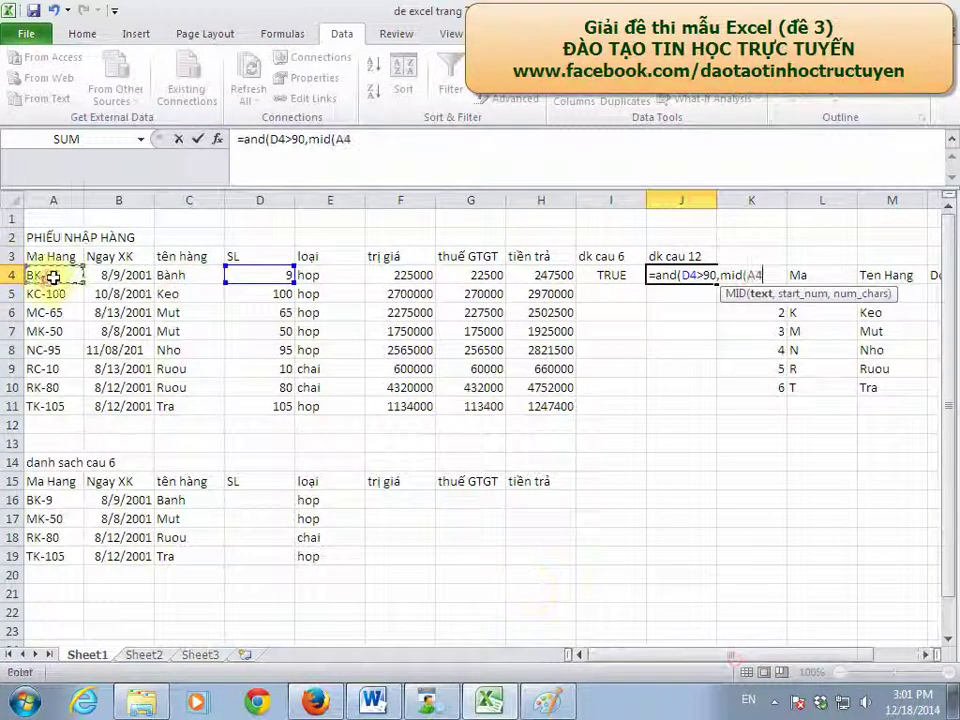
{"action": "type", "text": ",2,1"}
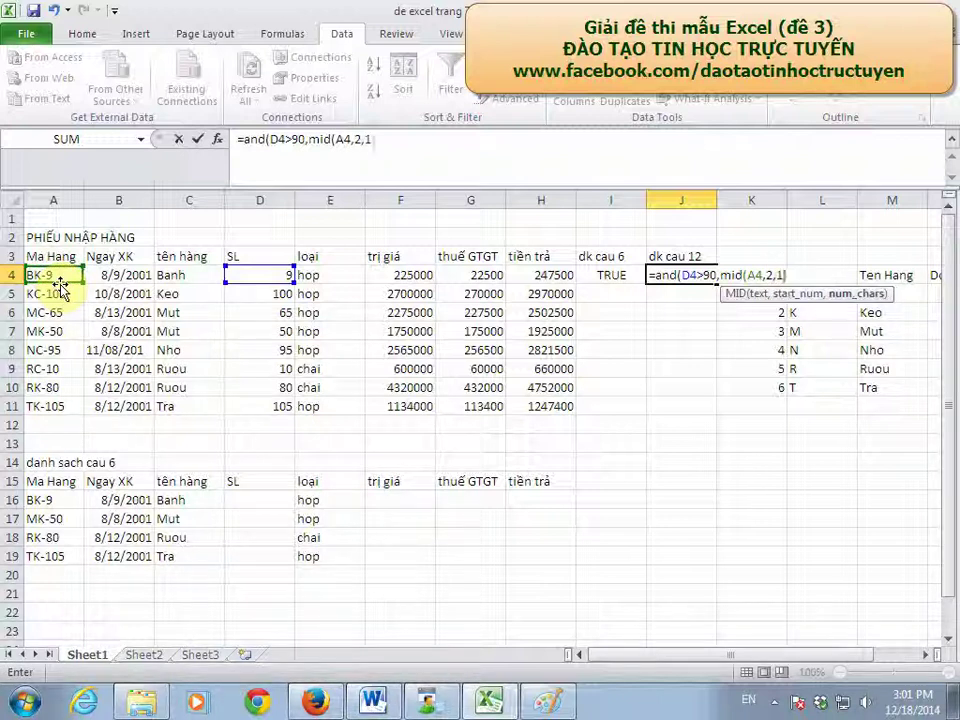
{"action": "type", "text": ")="}
{"action": "type", "text": "c"}
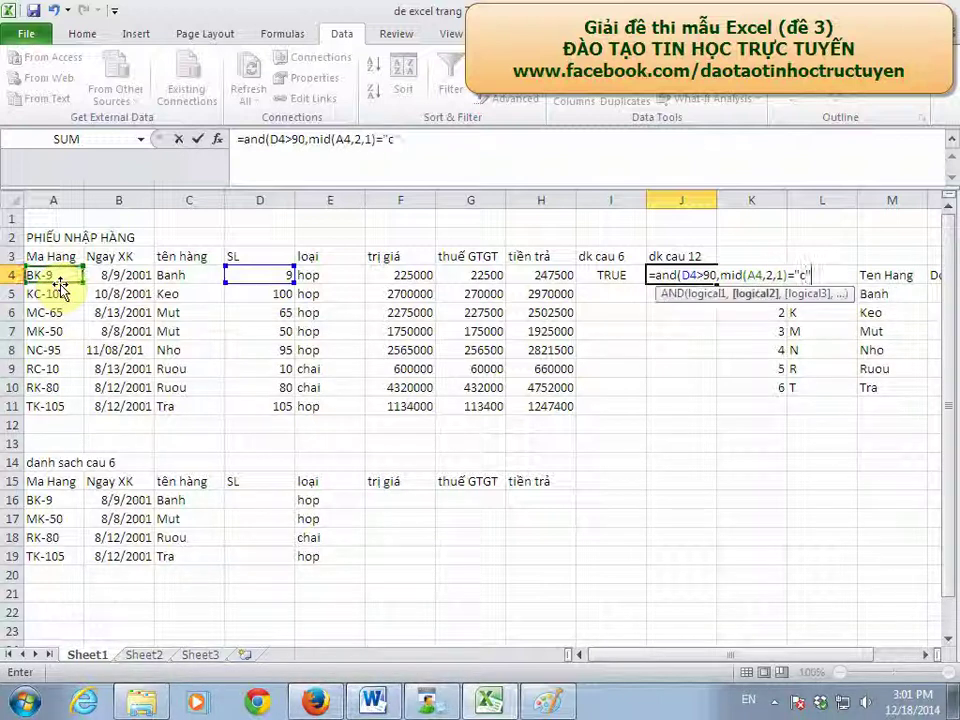
{"action": "type", "text": ")"}
{"action": "key", "text": "Return"}
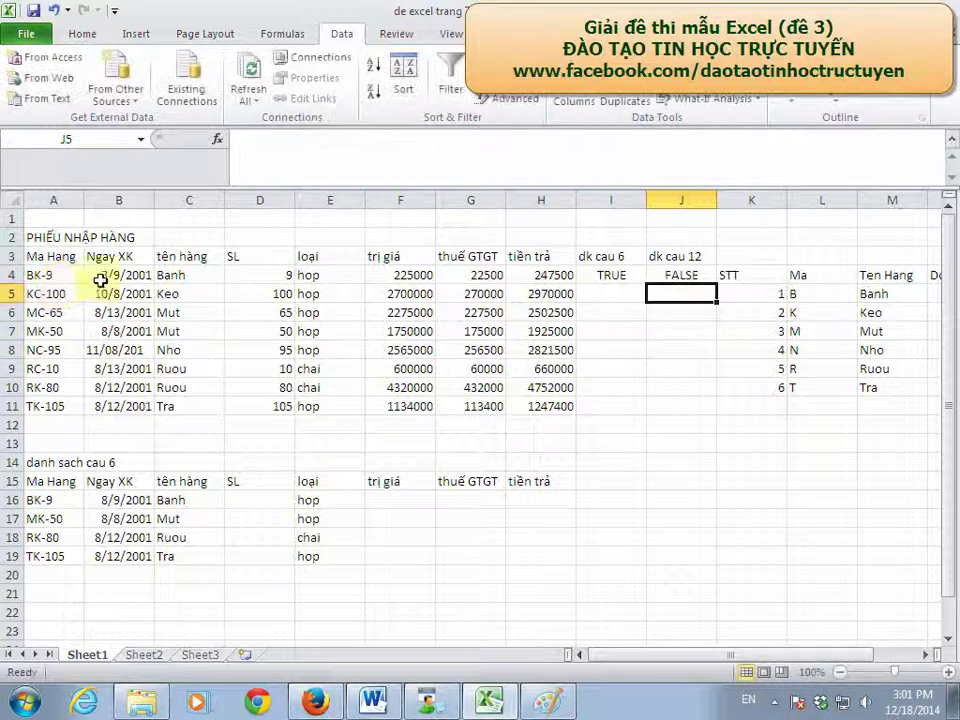
{"action": "mouse_move", "coordinate": [40, 256]}
{"action": "left_mouse_down"}
{"action": "mouse_move", "coordinate": [528, 395]}
{"action": "mouse_move", "coordinate": [500, 404]}
{"action": "left_mouse_up"}
Step: Advanced-filter A3:H11 with criteria J3:J4, copying matches to A22, and start the list title in A21
{"action": "left_click", "coordinate": [508, 96]}
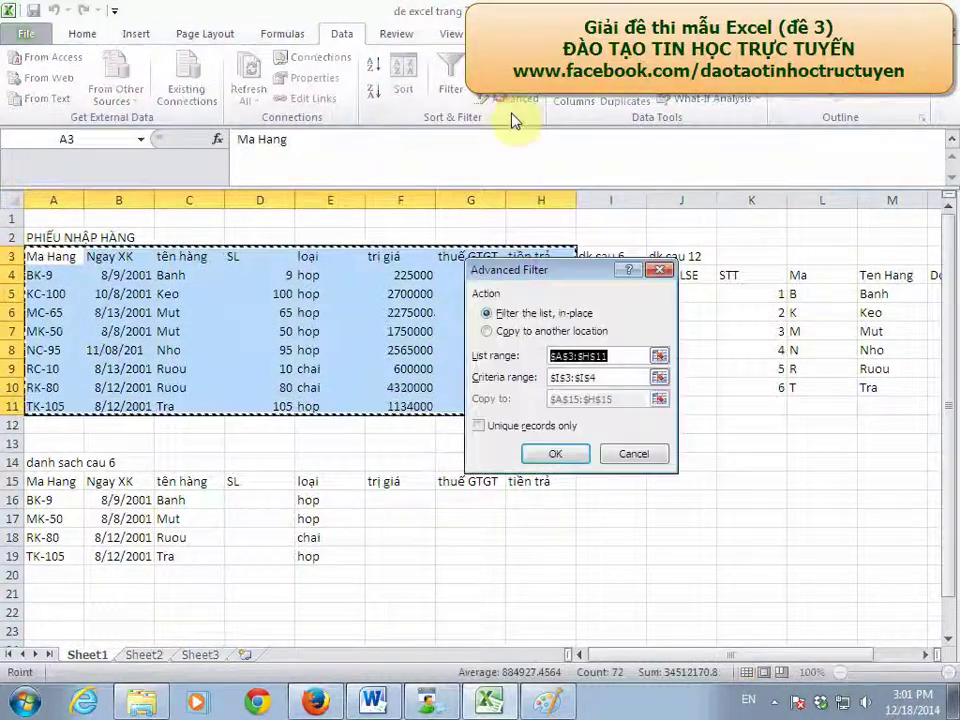
{"action": "left_click", "coordinate": [590, 331]}
{"action": "left_click", "coordinate": [659, 355]}
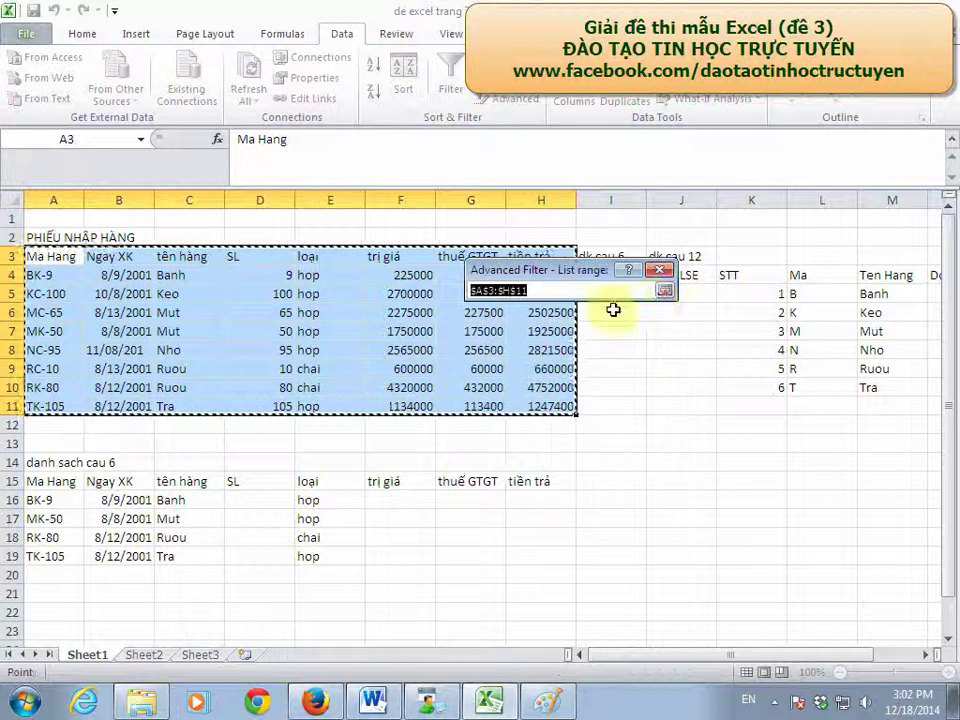
{"action": "left_click", "coordinate": [664, 290]}
{"action": "left_click", "coordinate": [661, 378]}
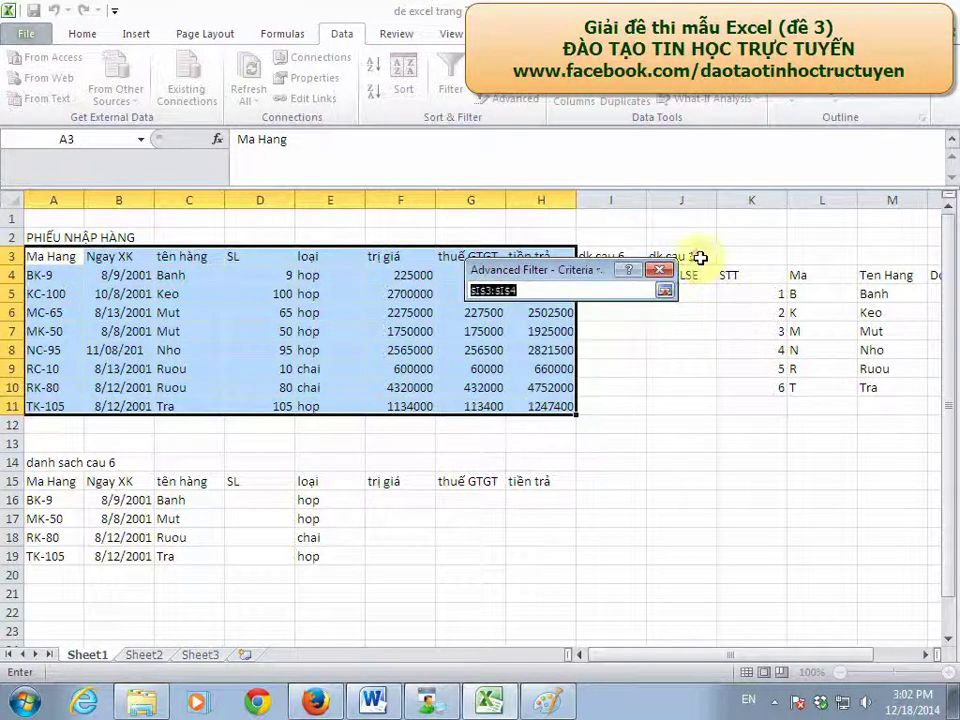
{"action": "left_click_drag", "start_coordinate": [700, 258], "coordinate": [698, 276]}
{"action": "left_click", "coordinate": [664, 290]}
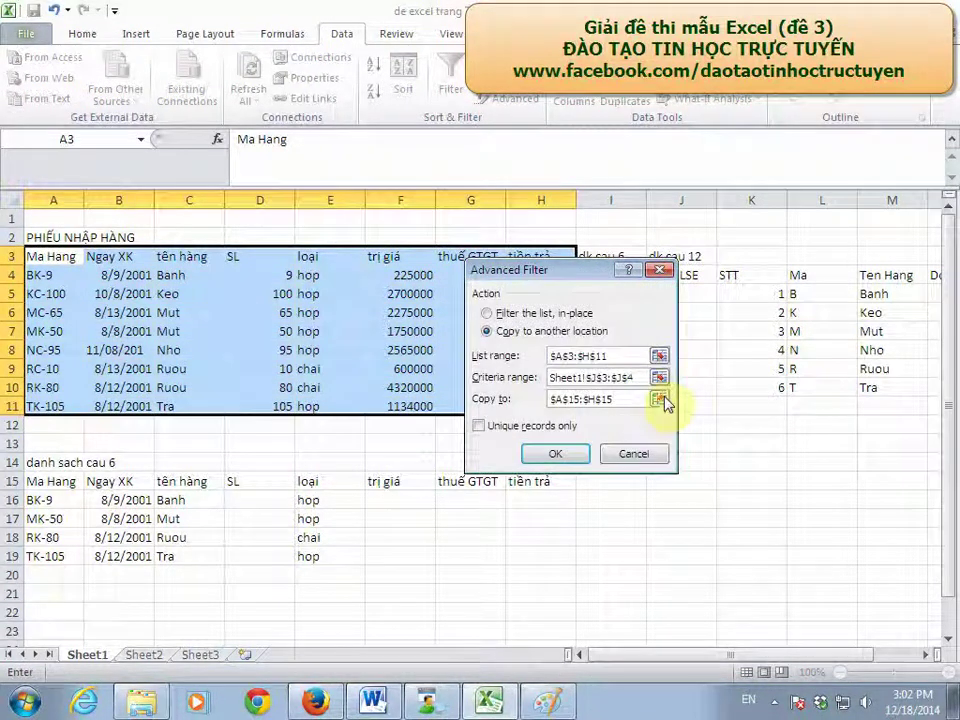
{"action": "left_click", "coordinate": [664, 401]}
{"action": "left_click", "coordinate": [41, 612]}
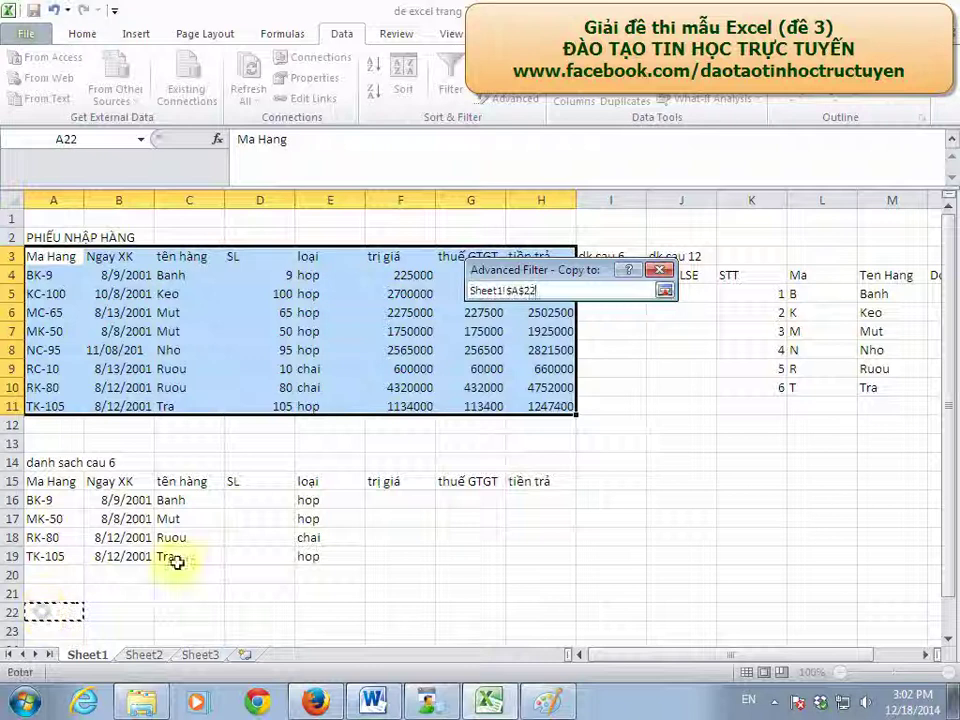
{"action": "left_click", "coordinate": [664, 290]}
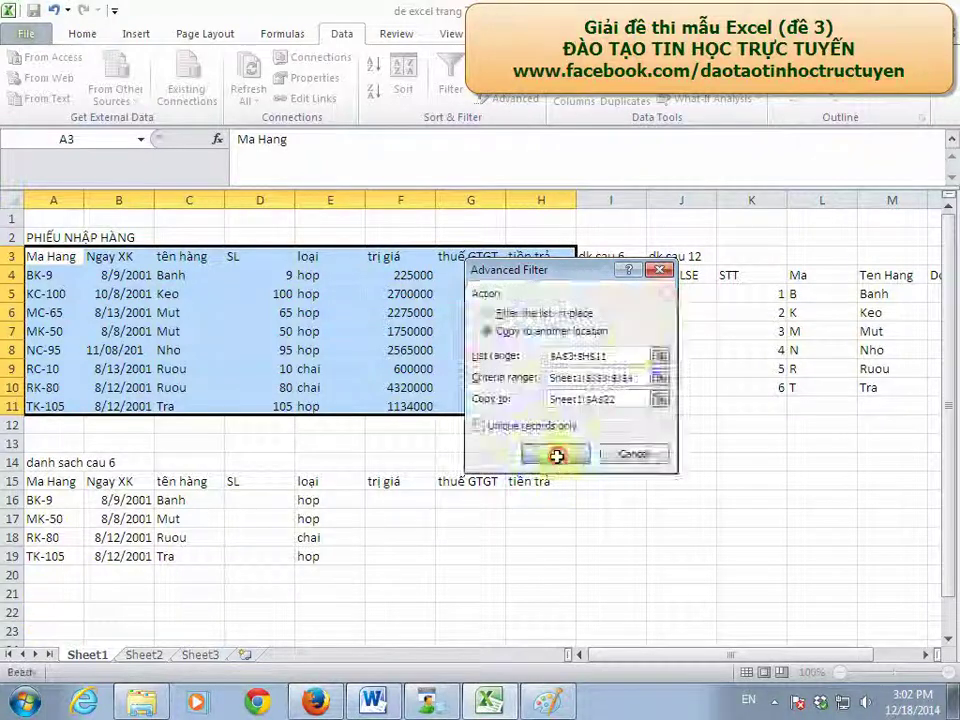
{"action": "left_click", "coordinate": [556, 456]}
{"action": "left_click", "coordinate": [50, 593]}
{"action": "type", "text": "đa"}
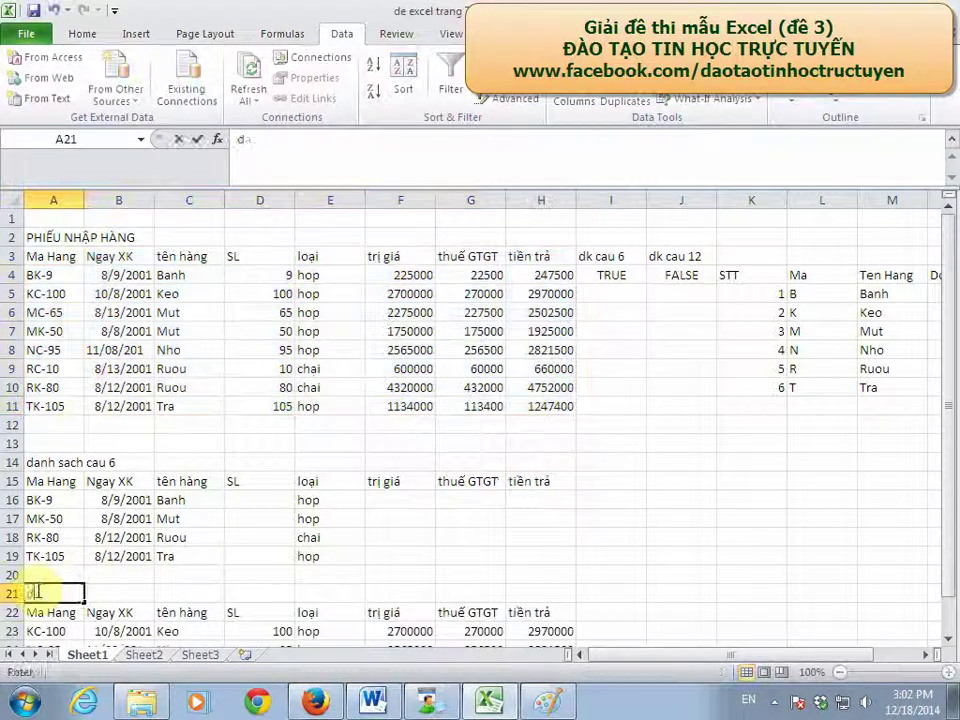
{"action": "type", "text": "nh sach c"}
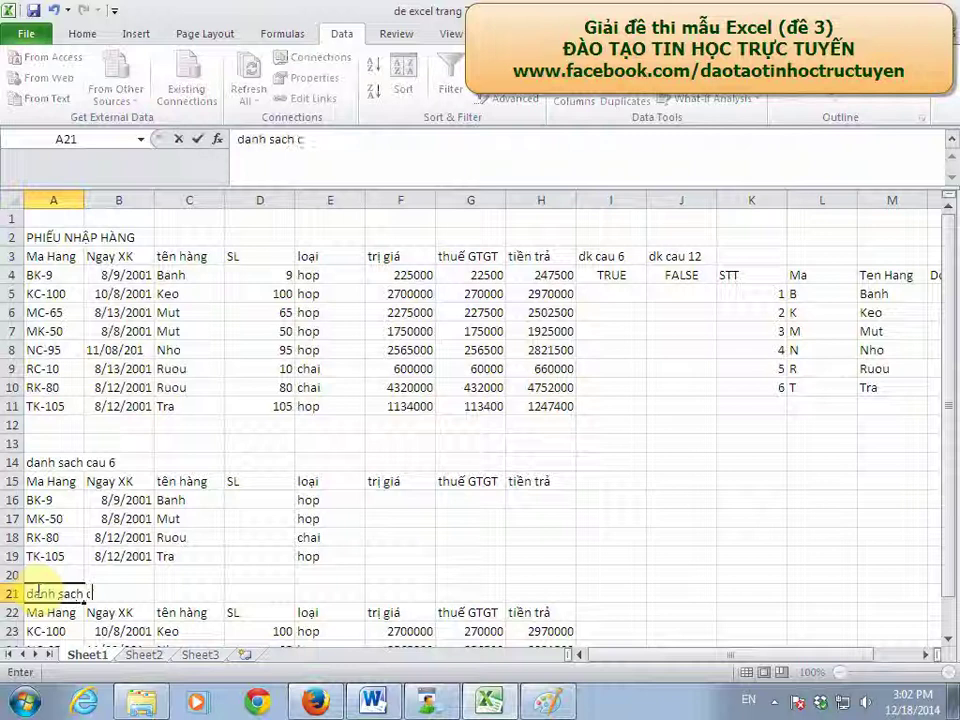
{"action": "type", "text": "au 12"}
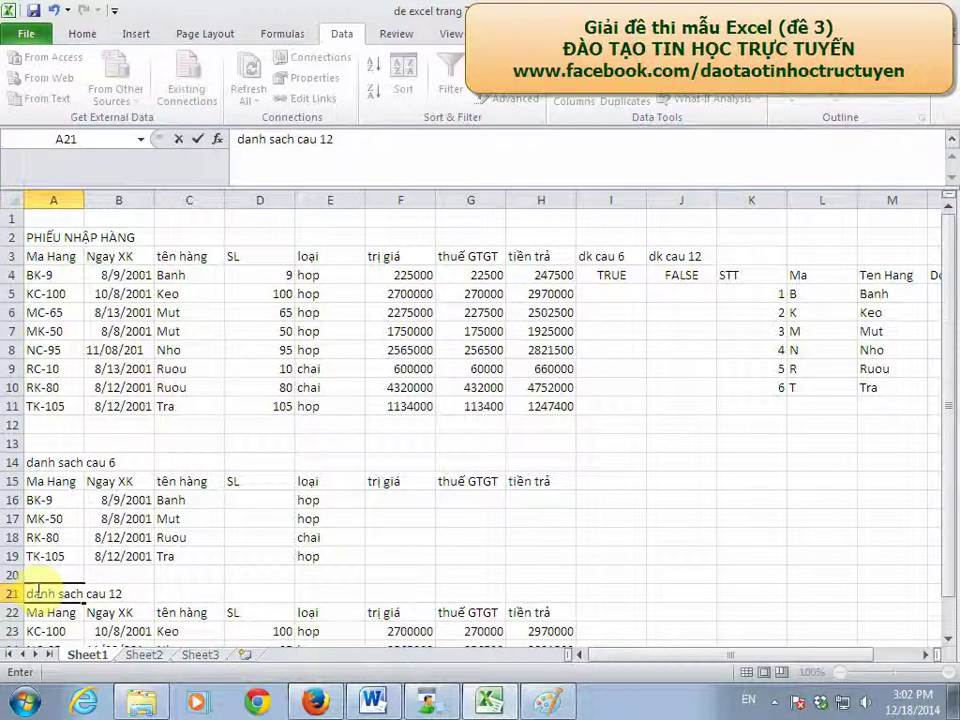